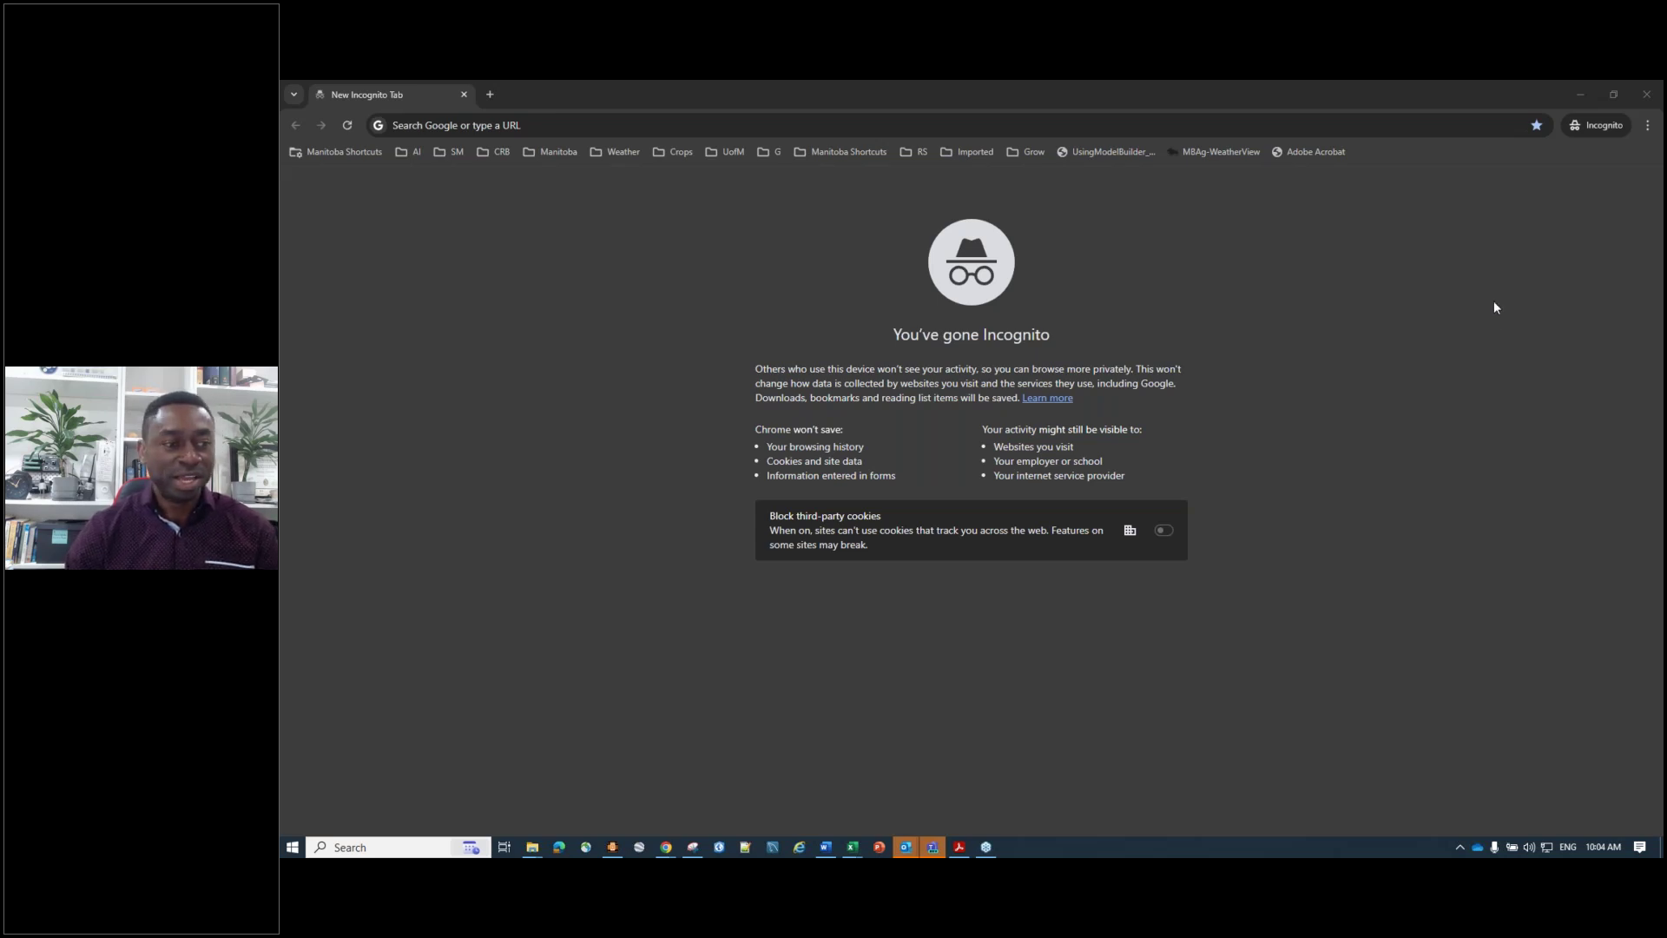
Open the website prairiefhb.ca in the incognito tab
click(1430, 126)
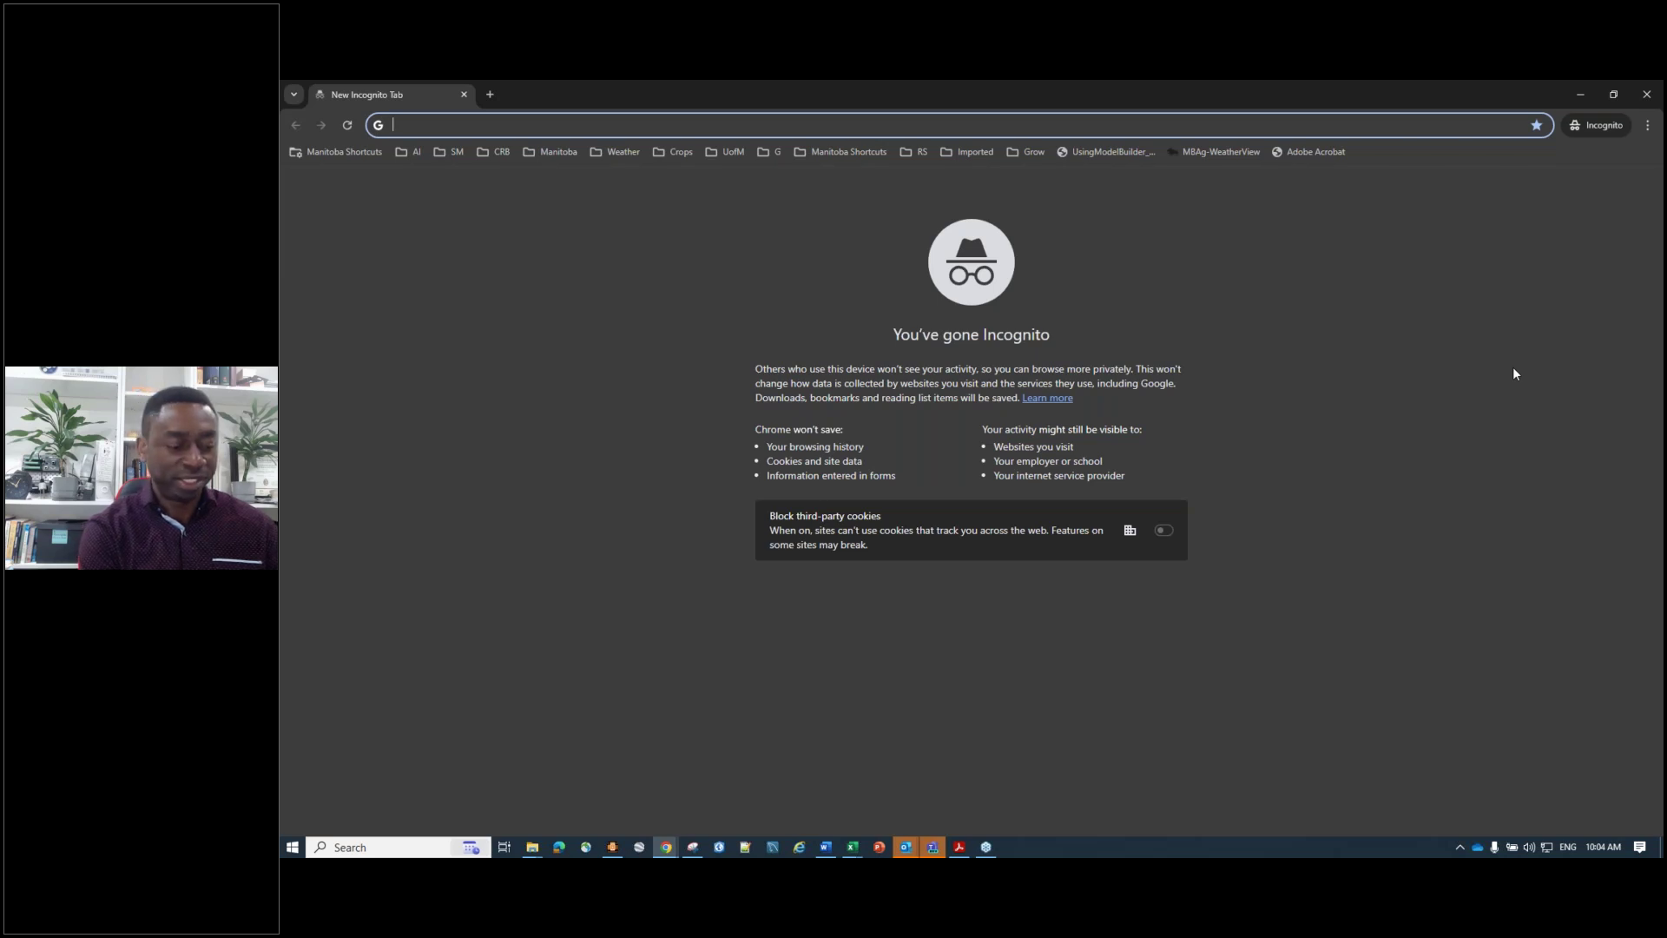
text(pr)
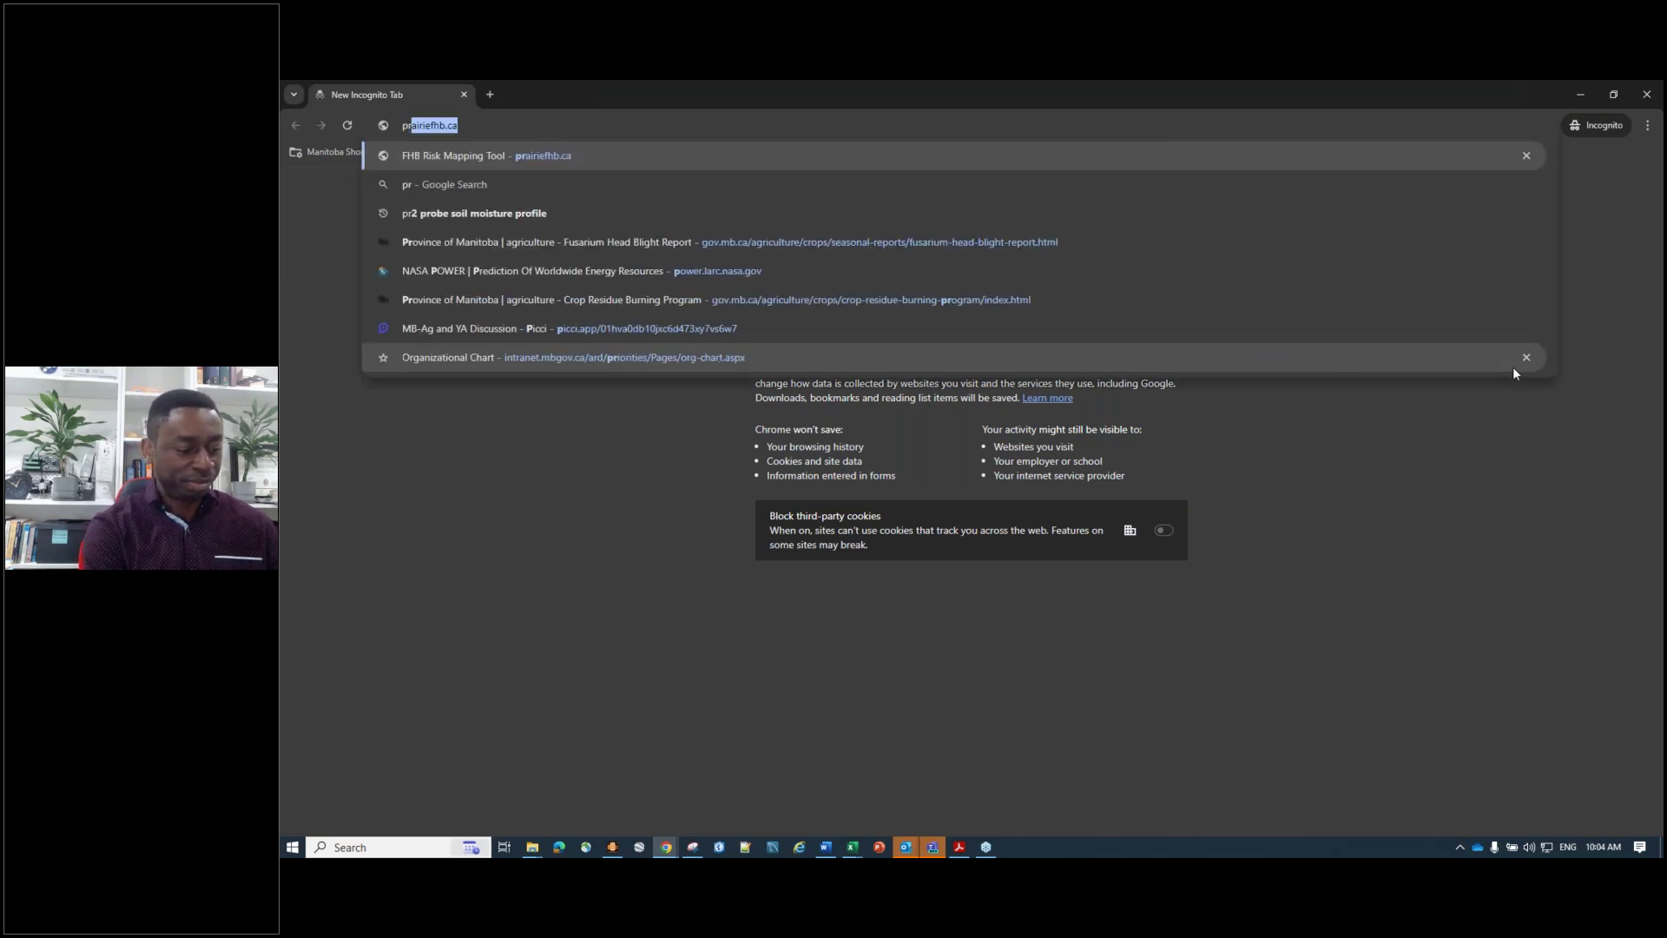
text(ai)
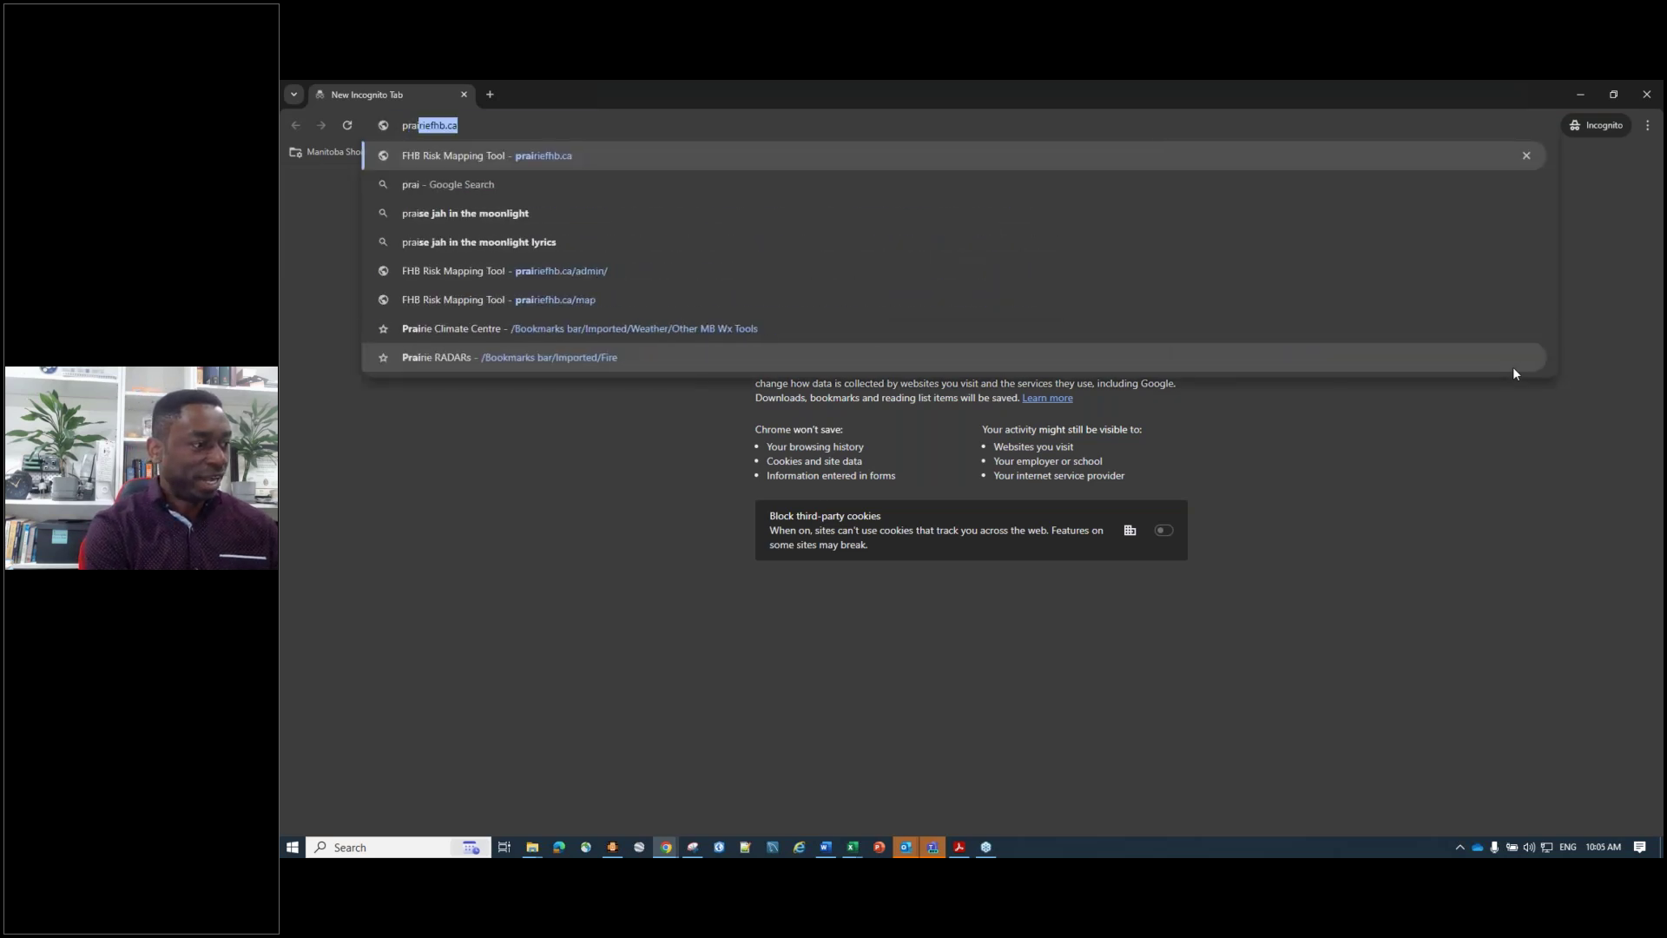
text(rie)
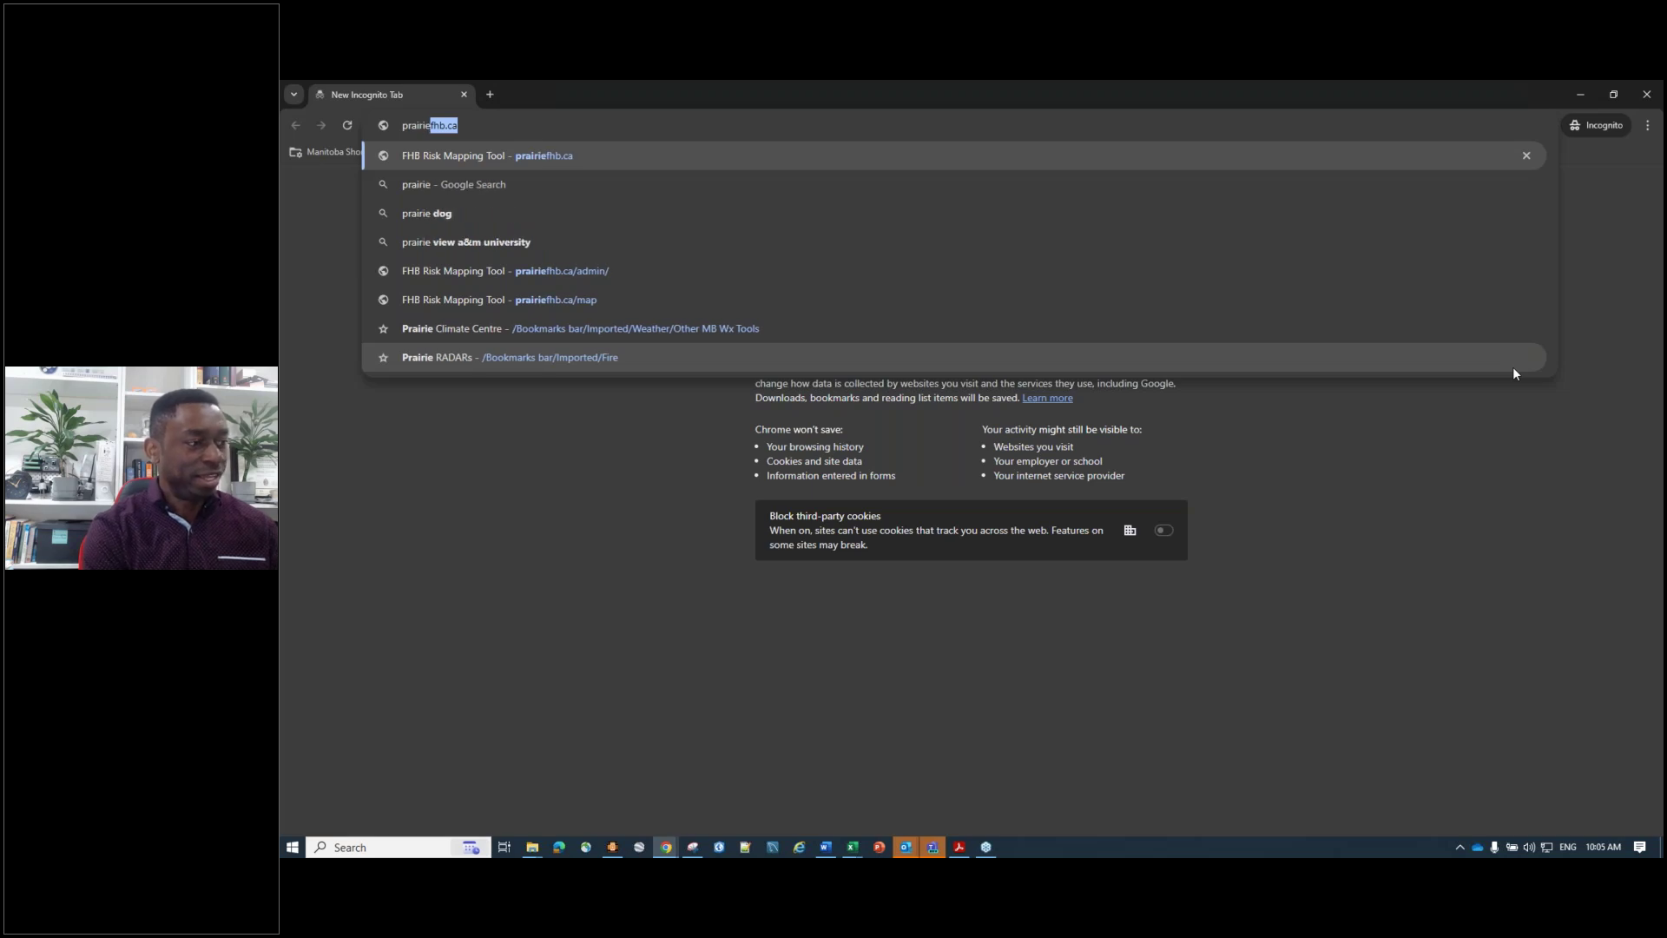
text(fhb)
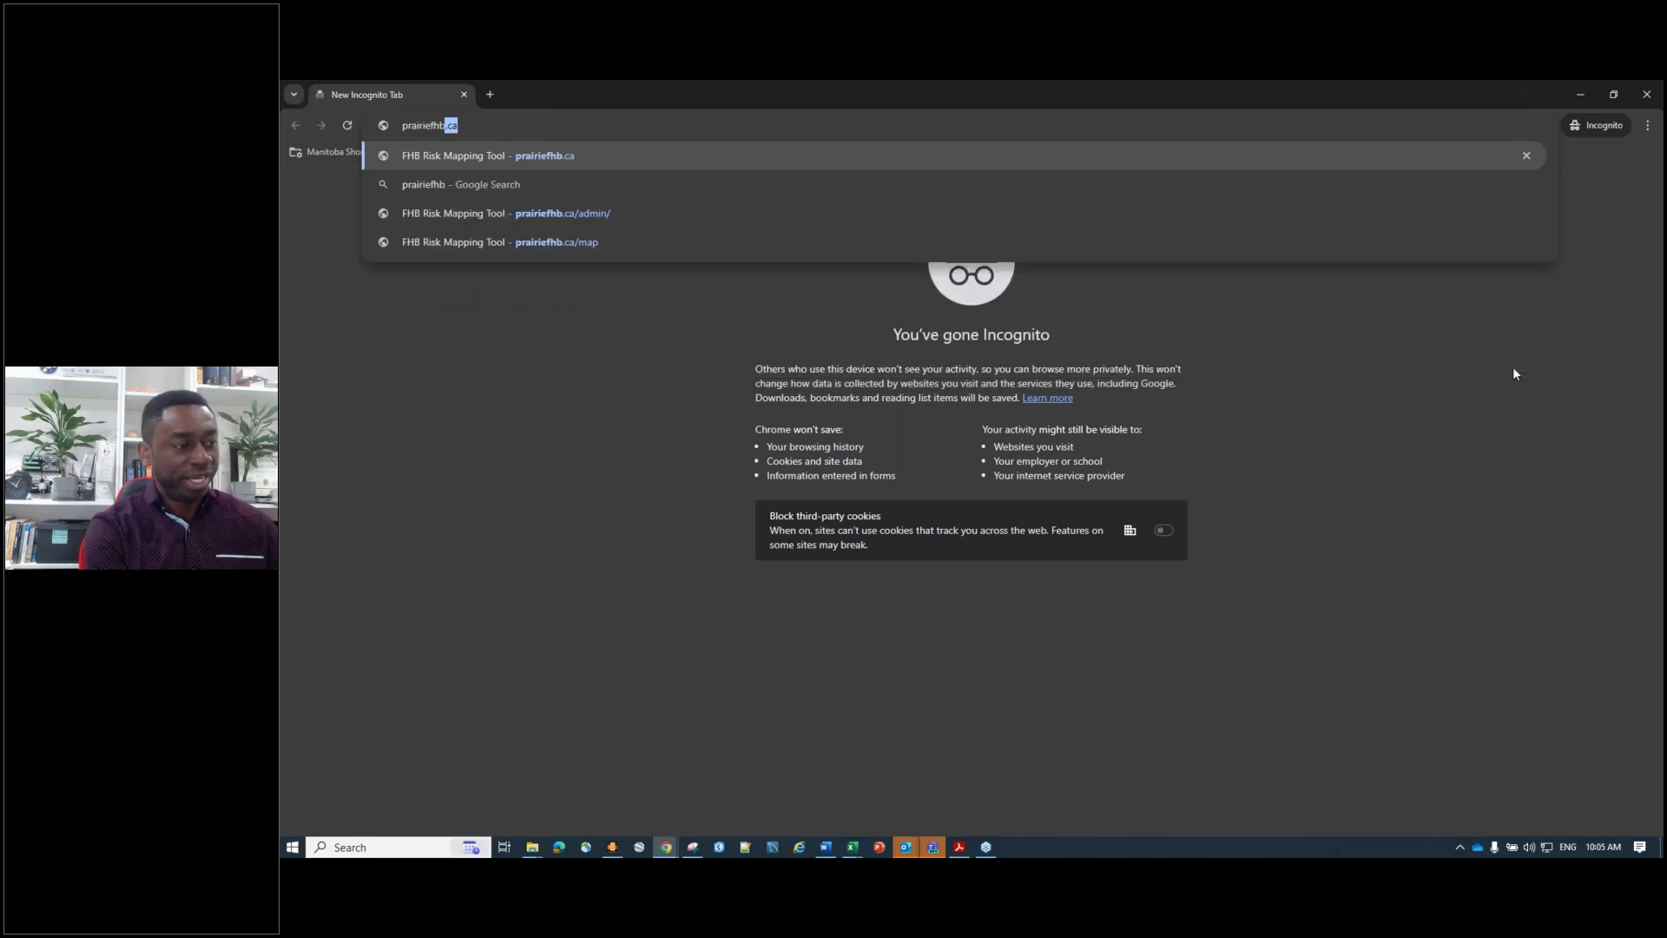
text(.ca)
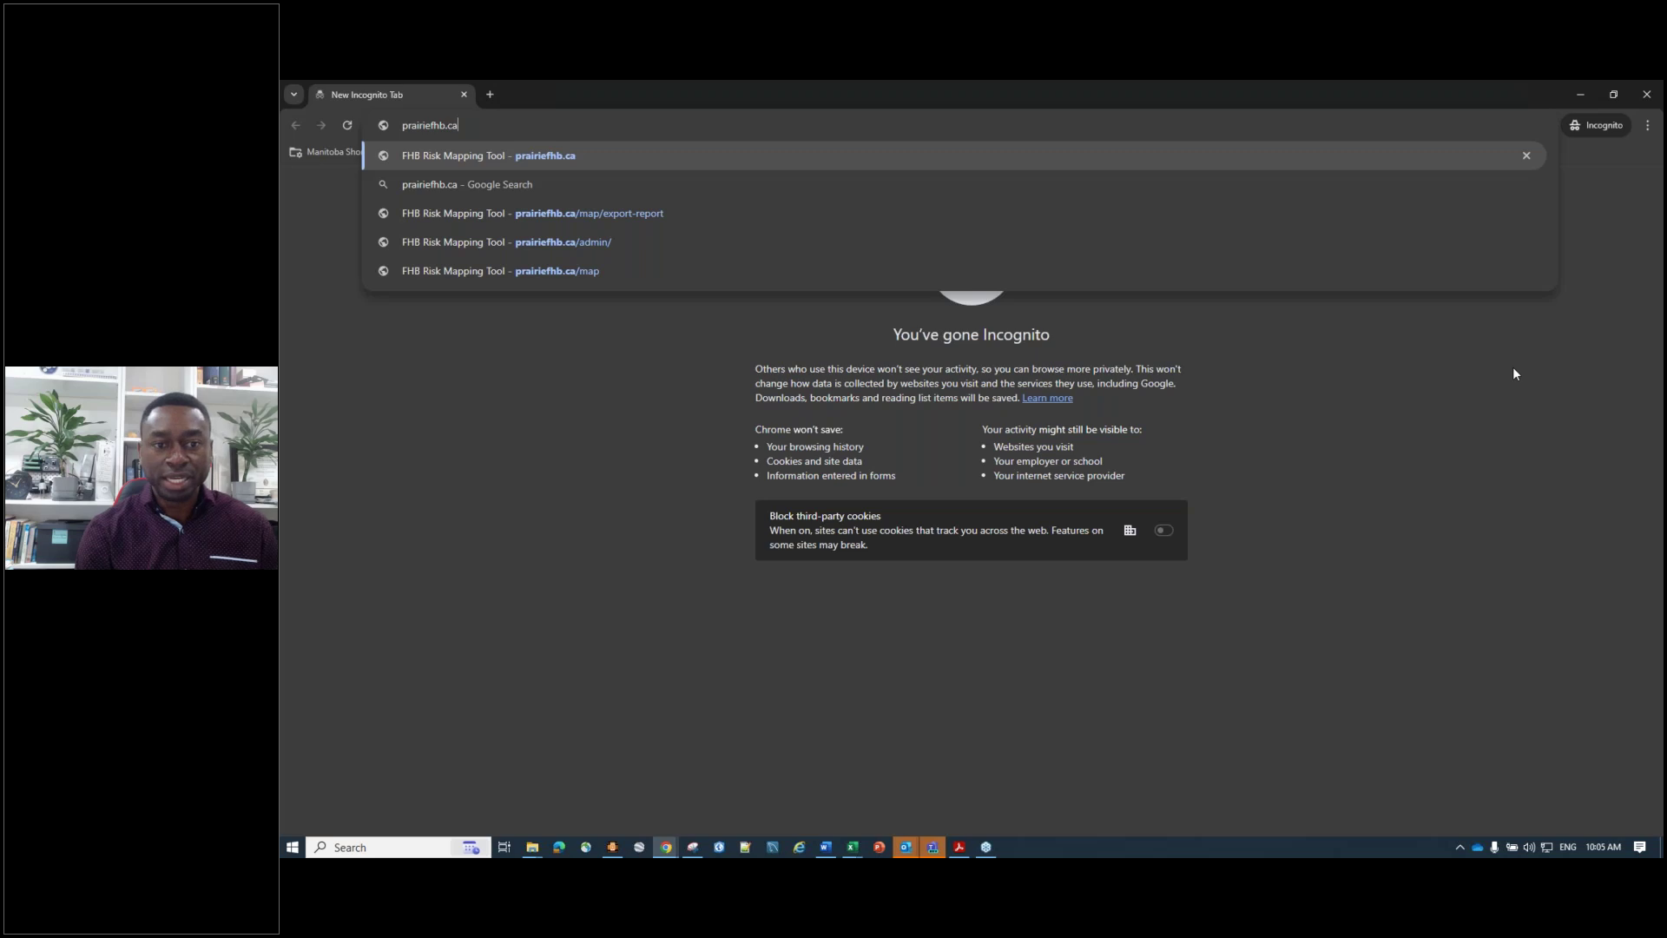
key(Return)
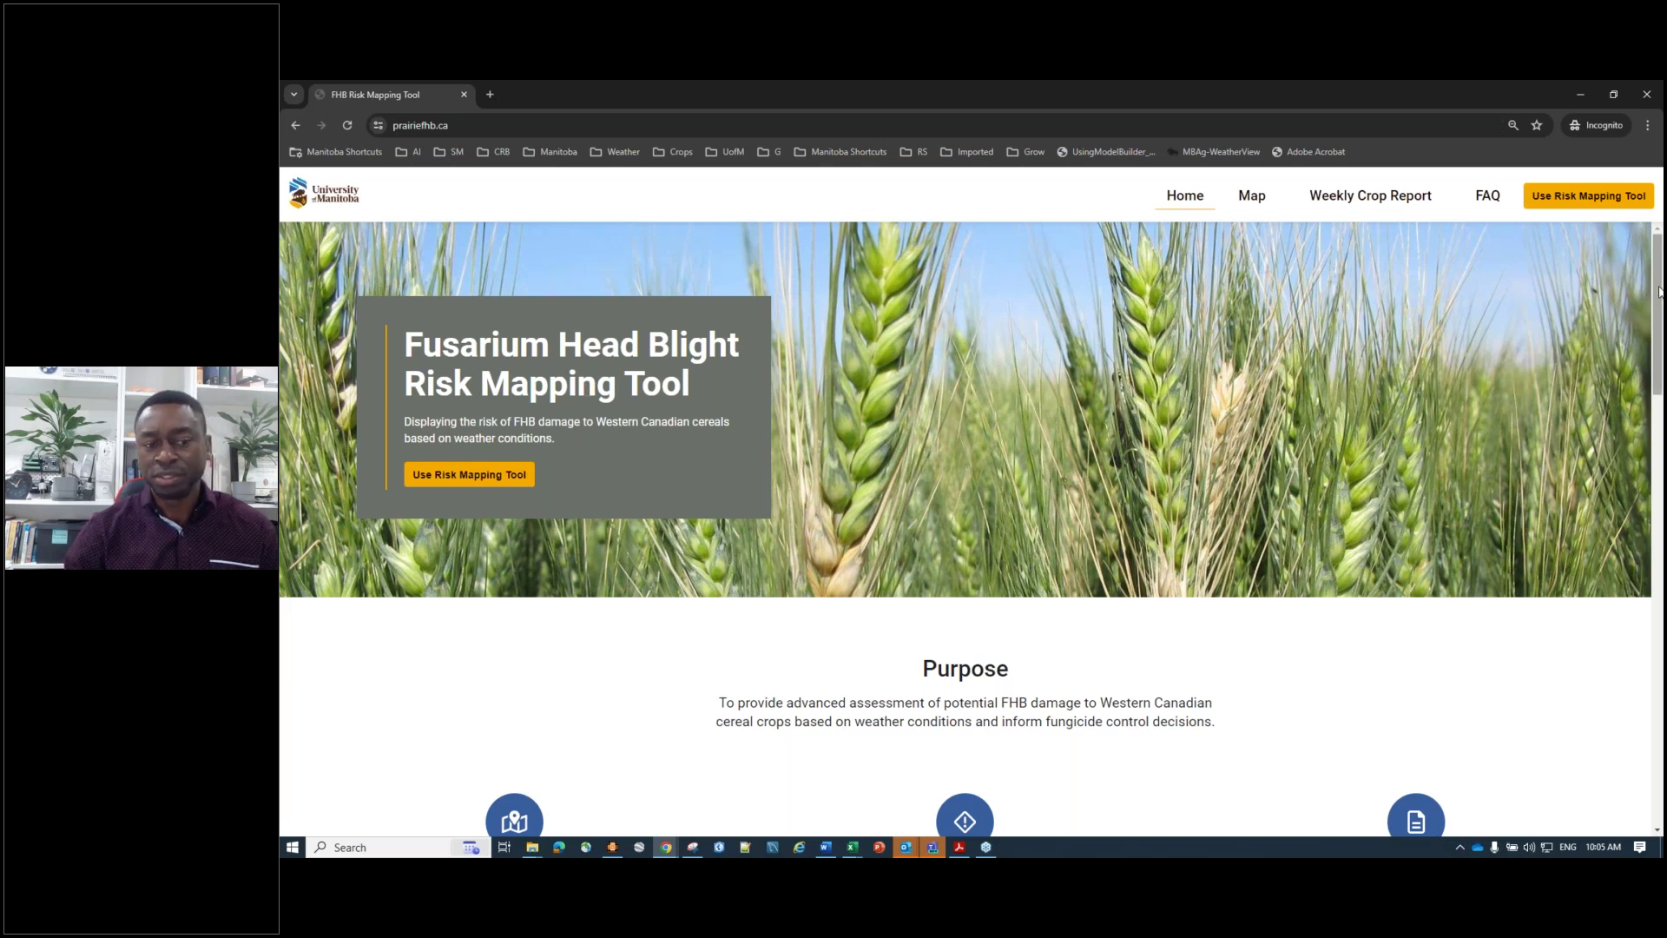
Look through the home page, then open the Fusarium Head Blight risk mapping tool and accept its terms of use
scroll(1659, 292, down, 3)
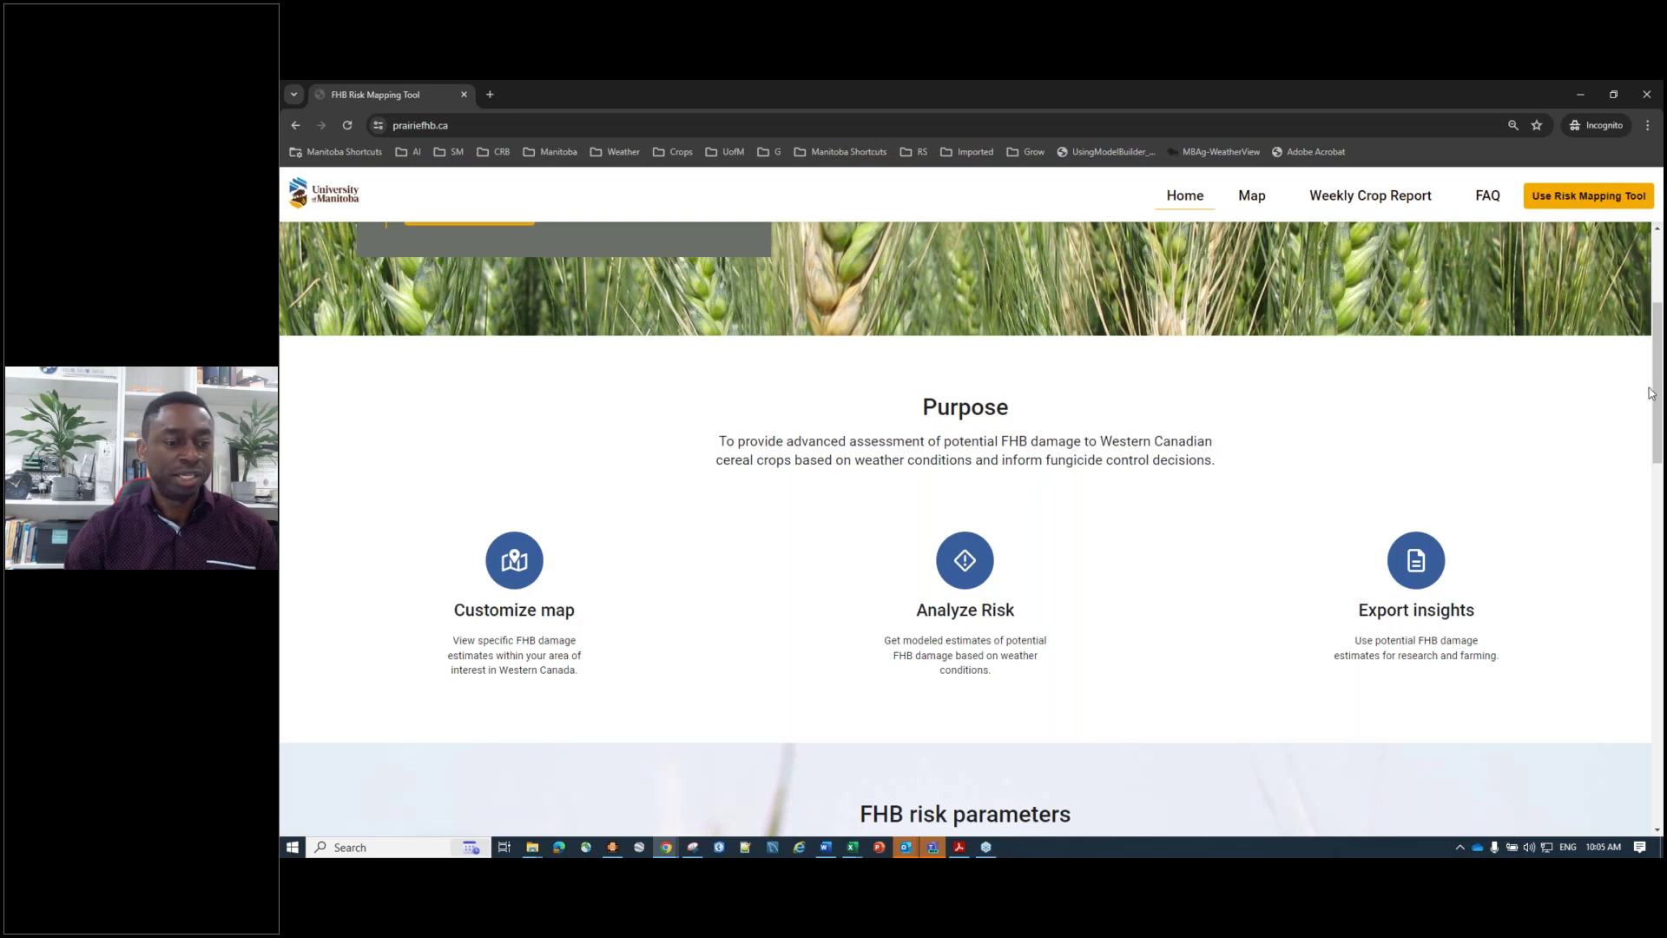
drag(1657, 391, 1655, 519)
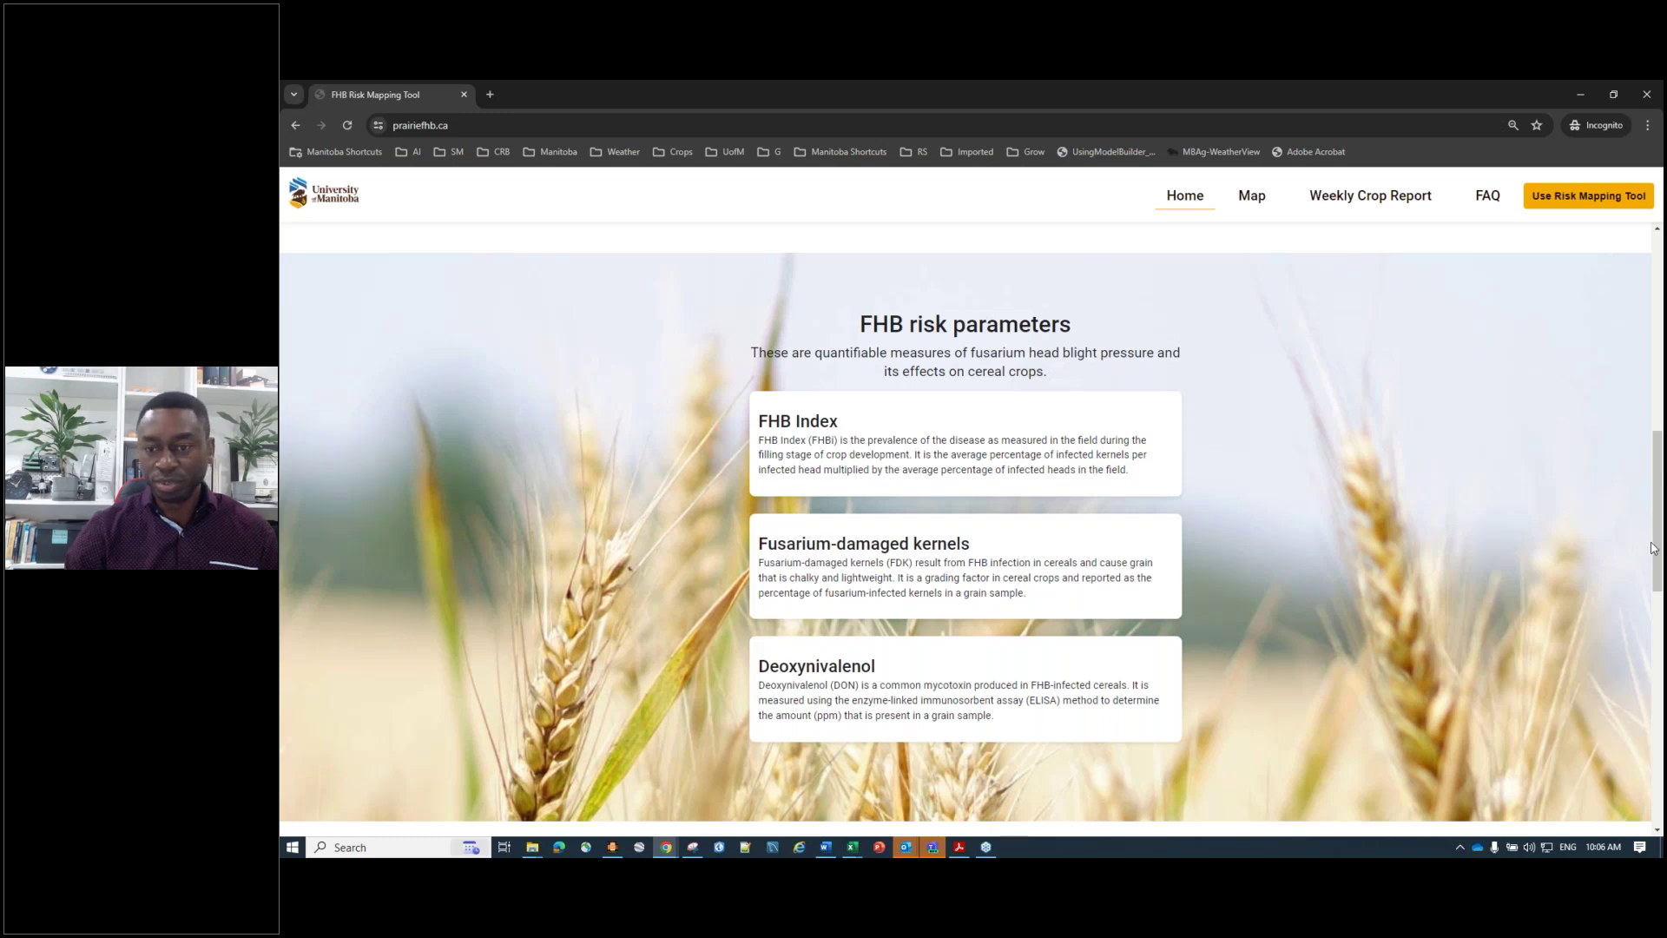
drag(1656, 545, 1655, 780)
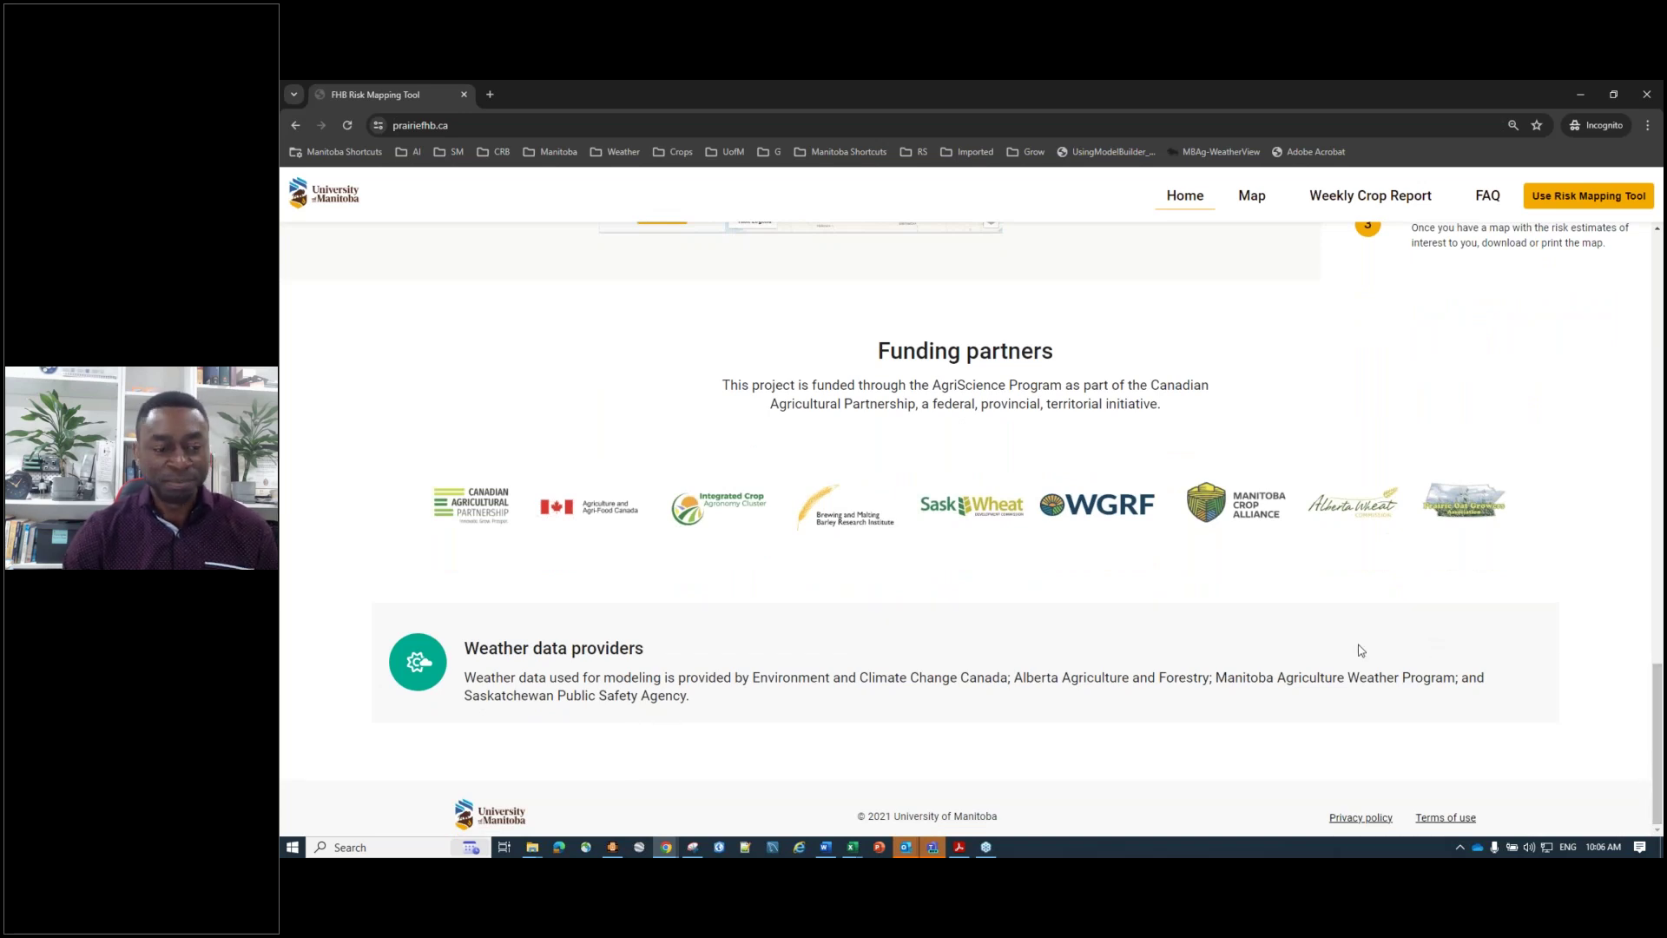
drag(1659, 701, 1656, 261)
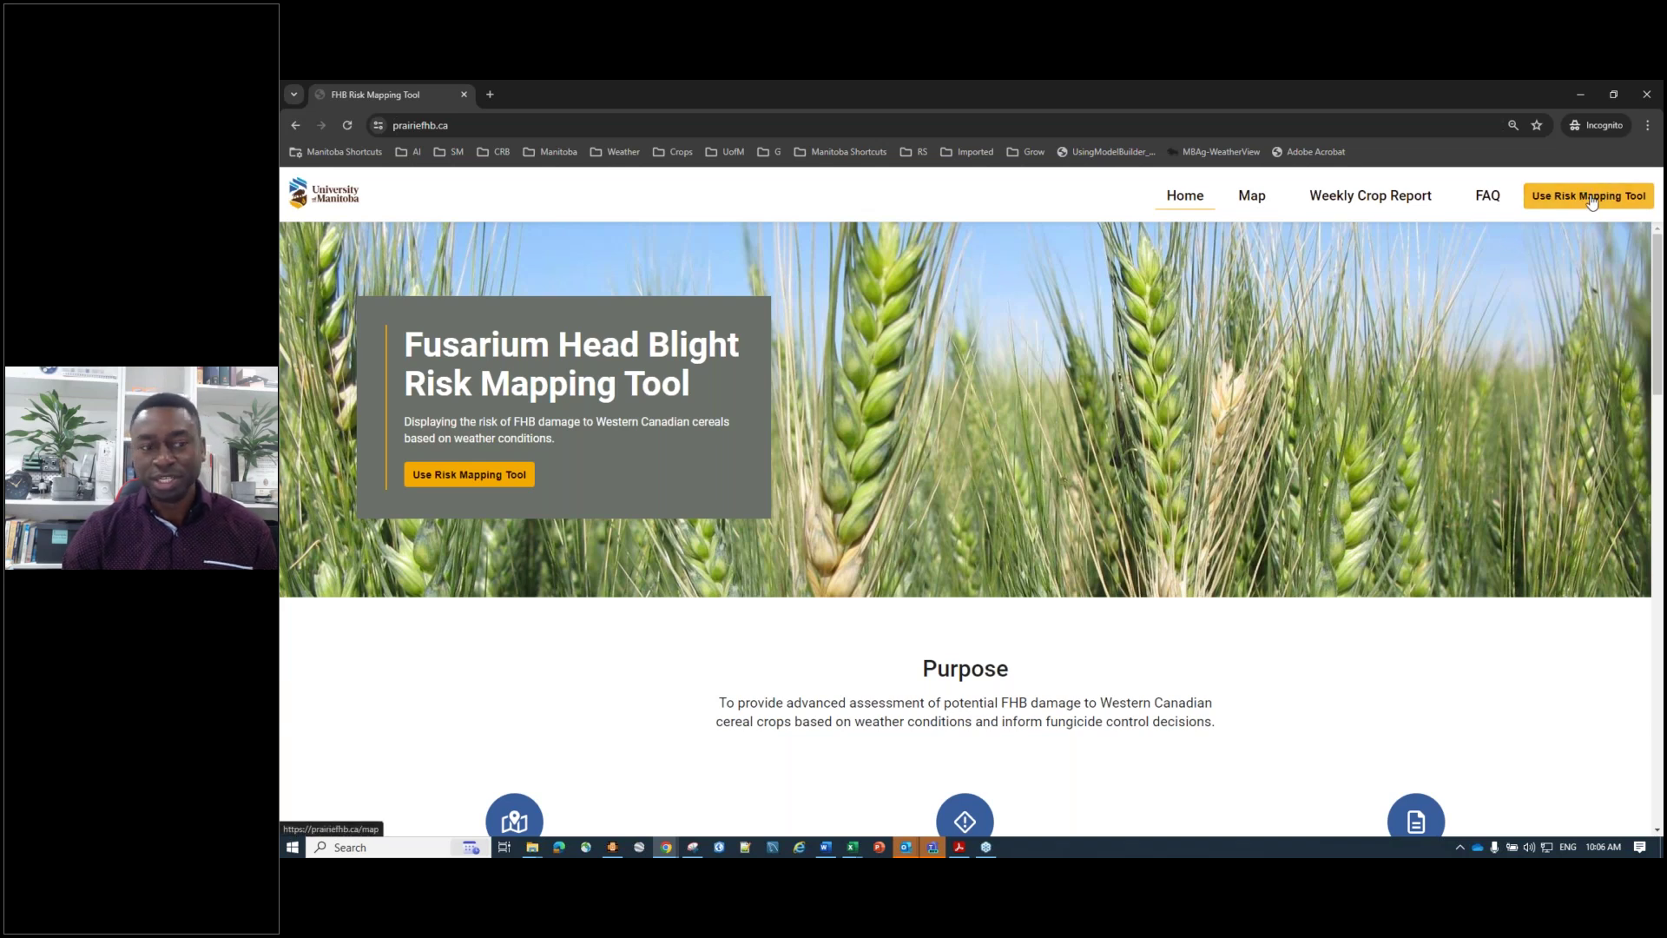
click(460, 482)
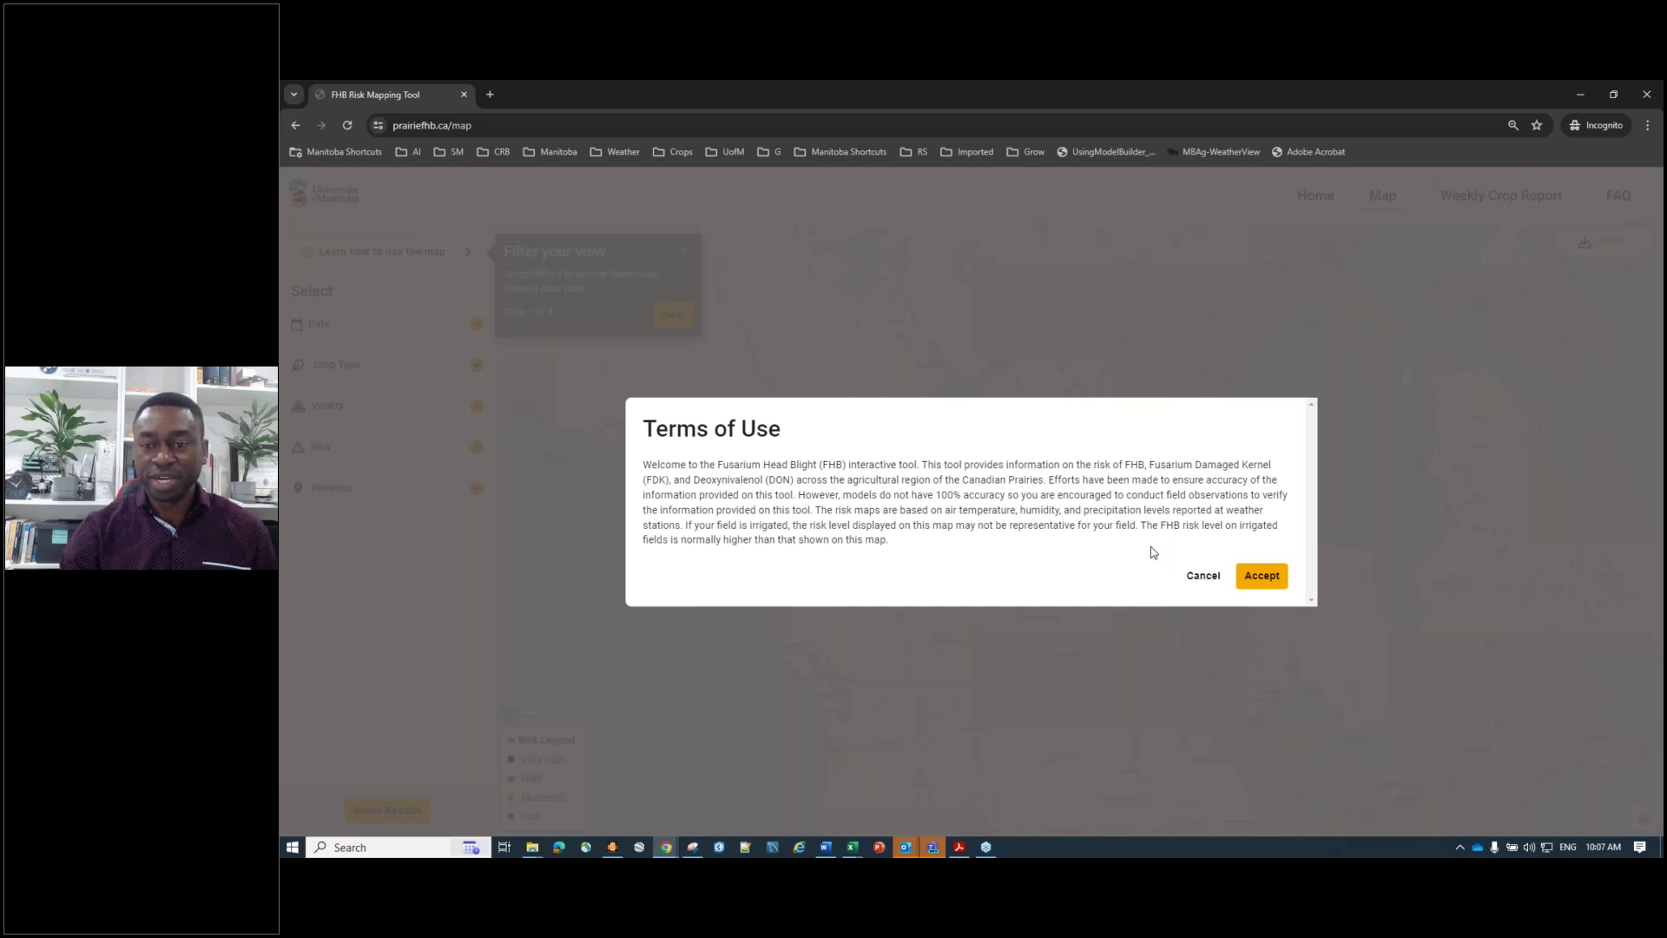
click(1268, 580)
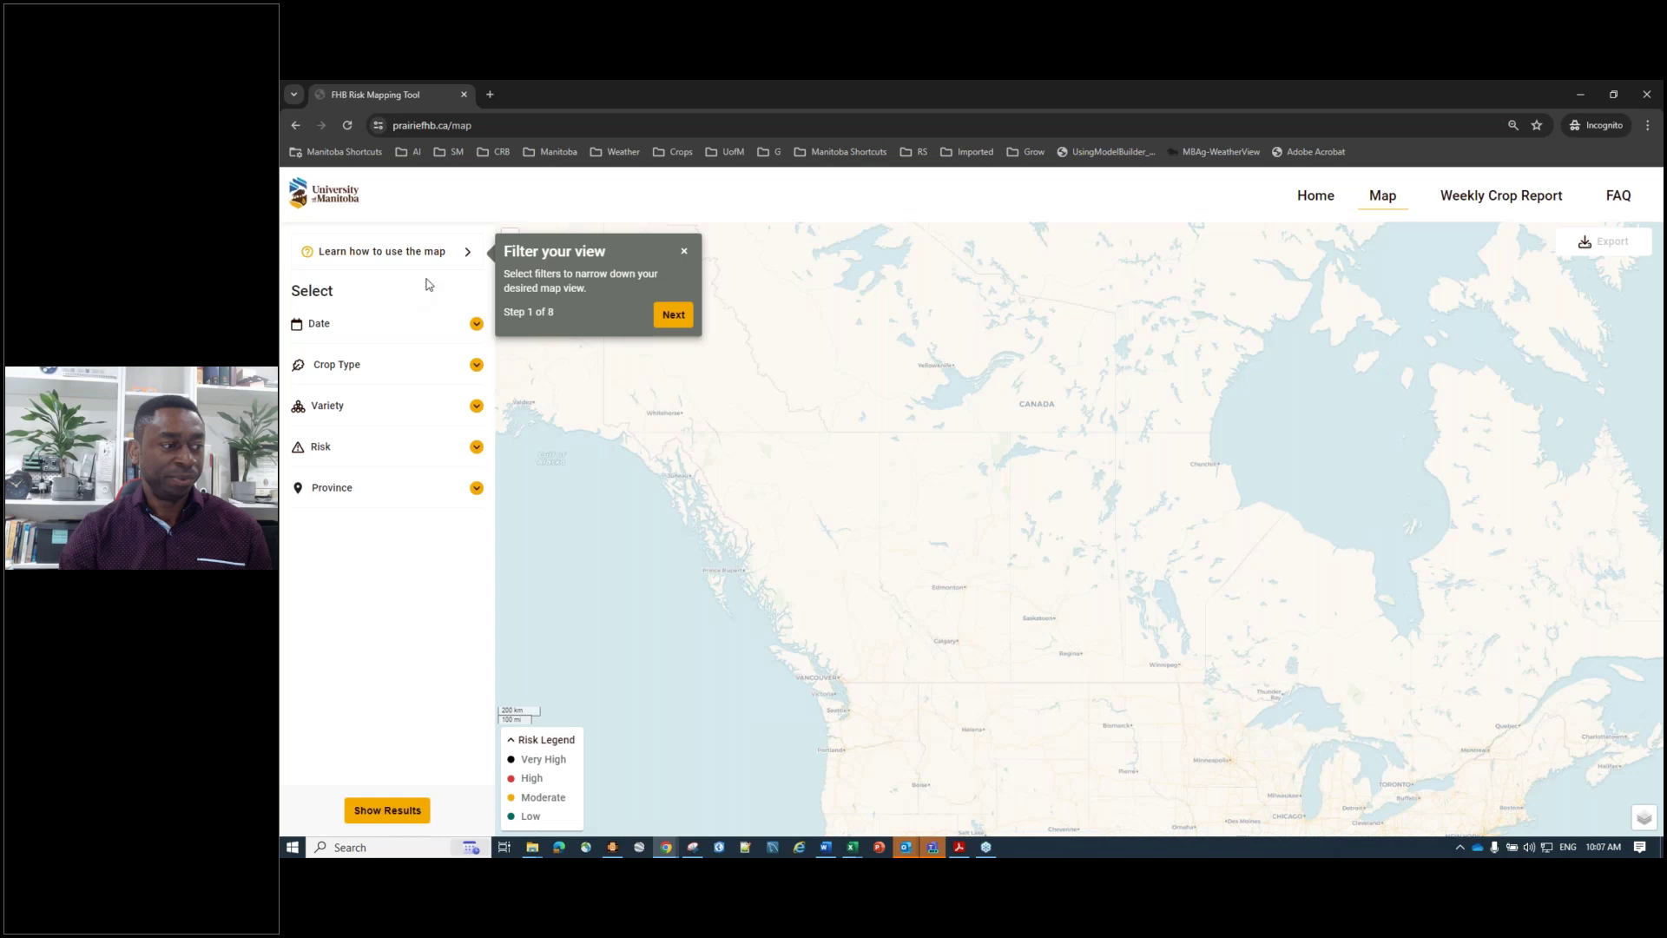
Set the map's date filter to May 30, 2024 and check which dates in May are available
click(674, 316)
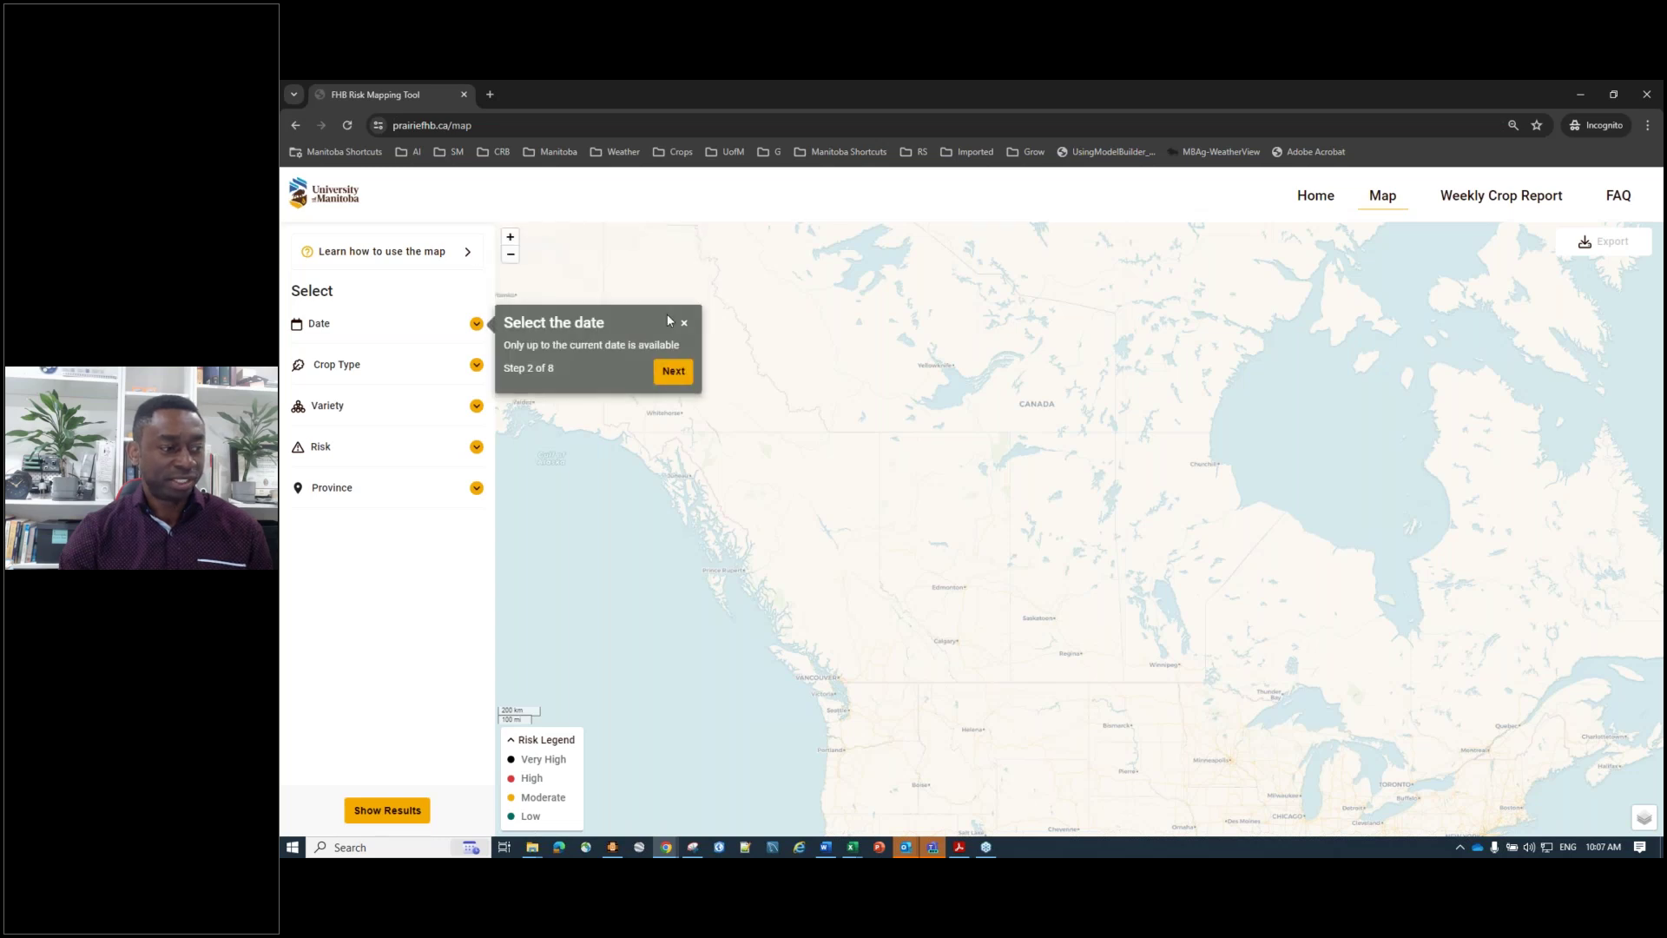
click(475, 322)
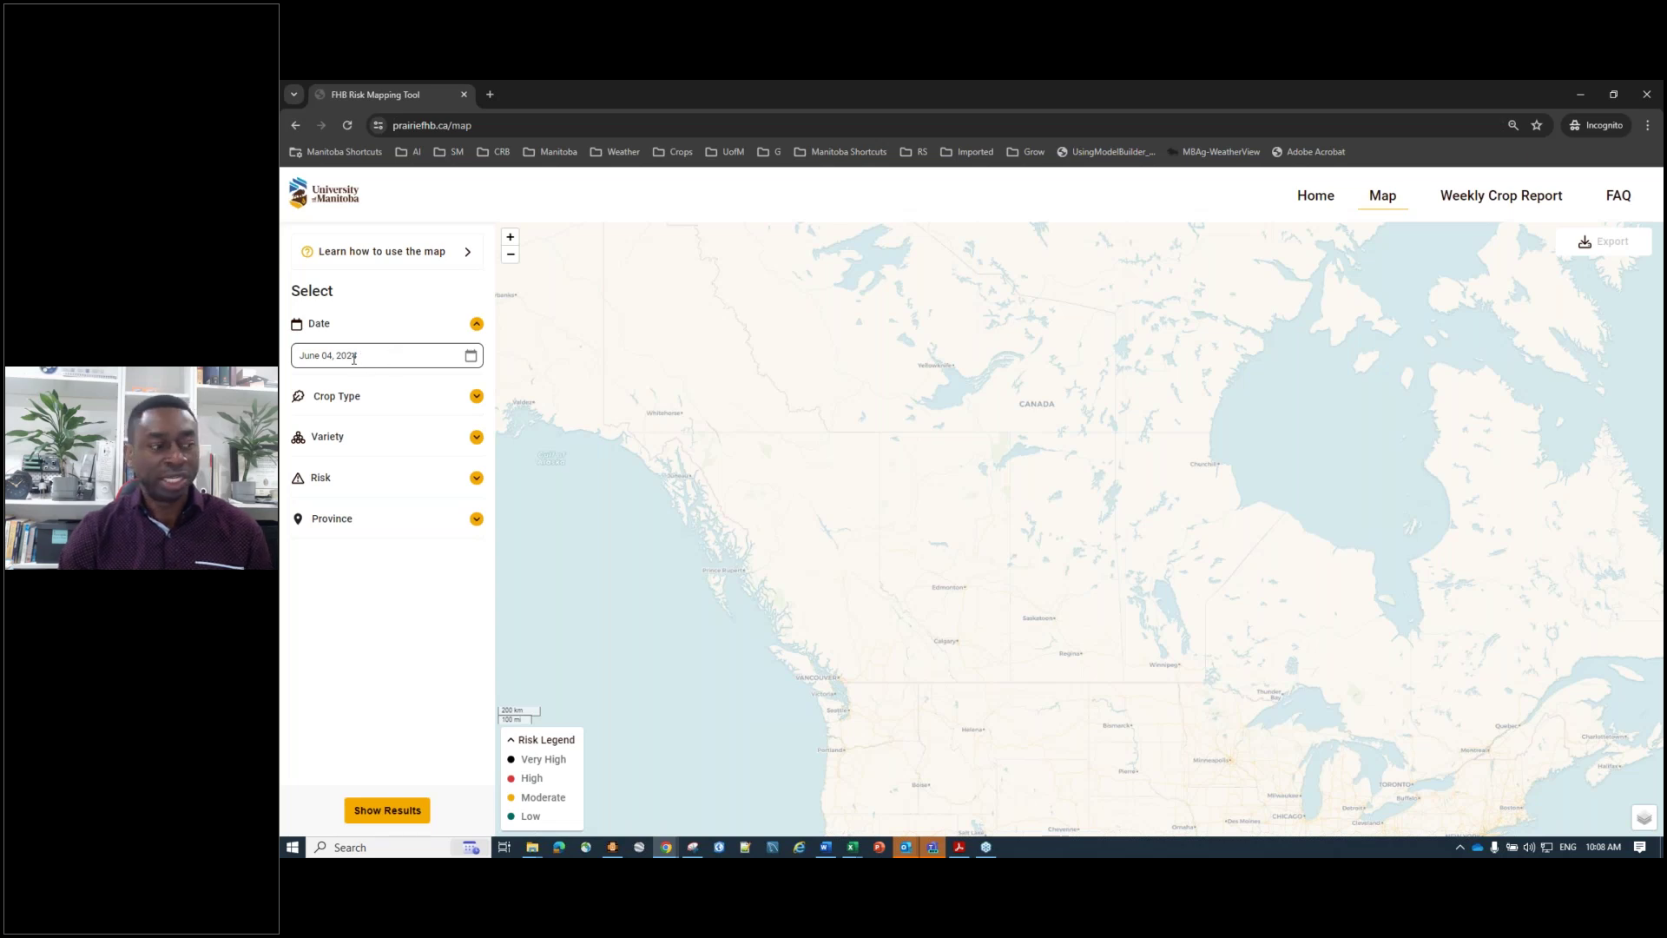
click(471, 358)
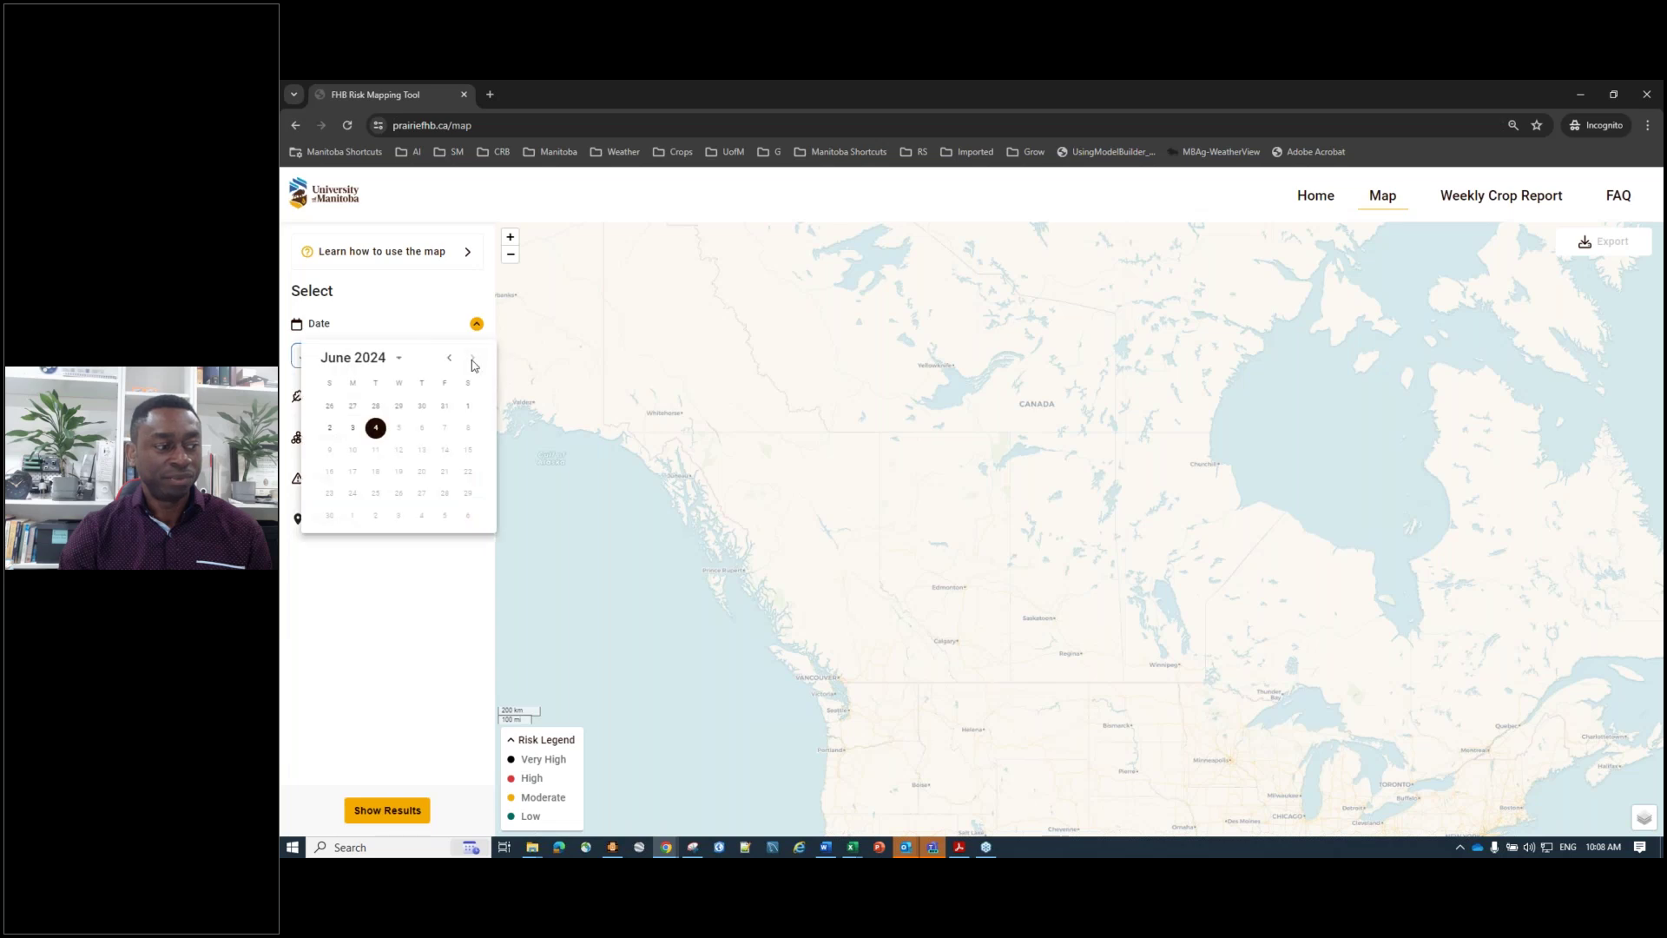
click(437, 314)
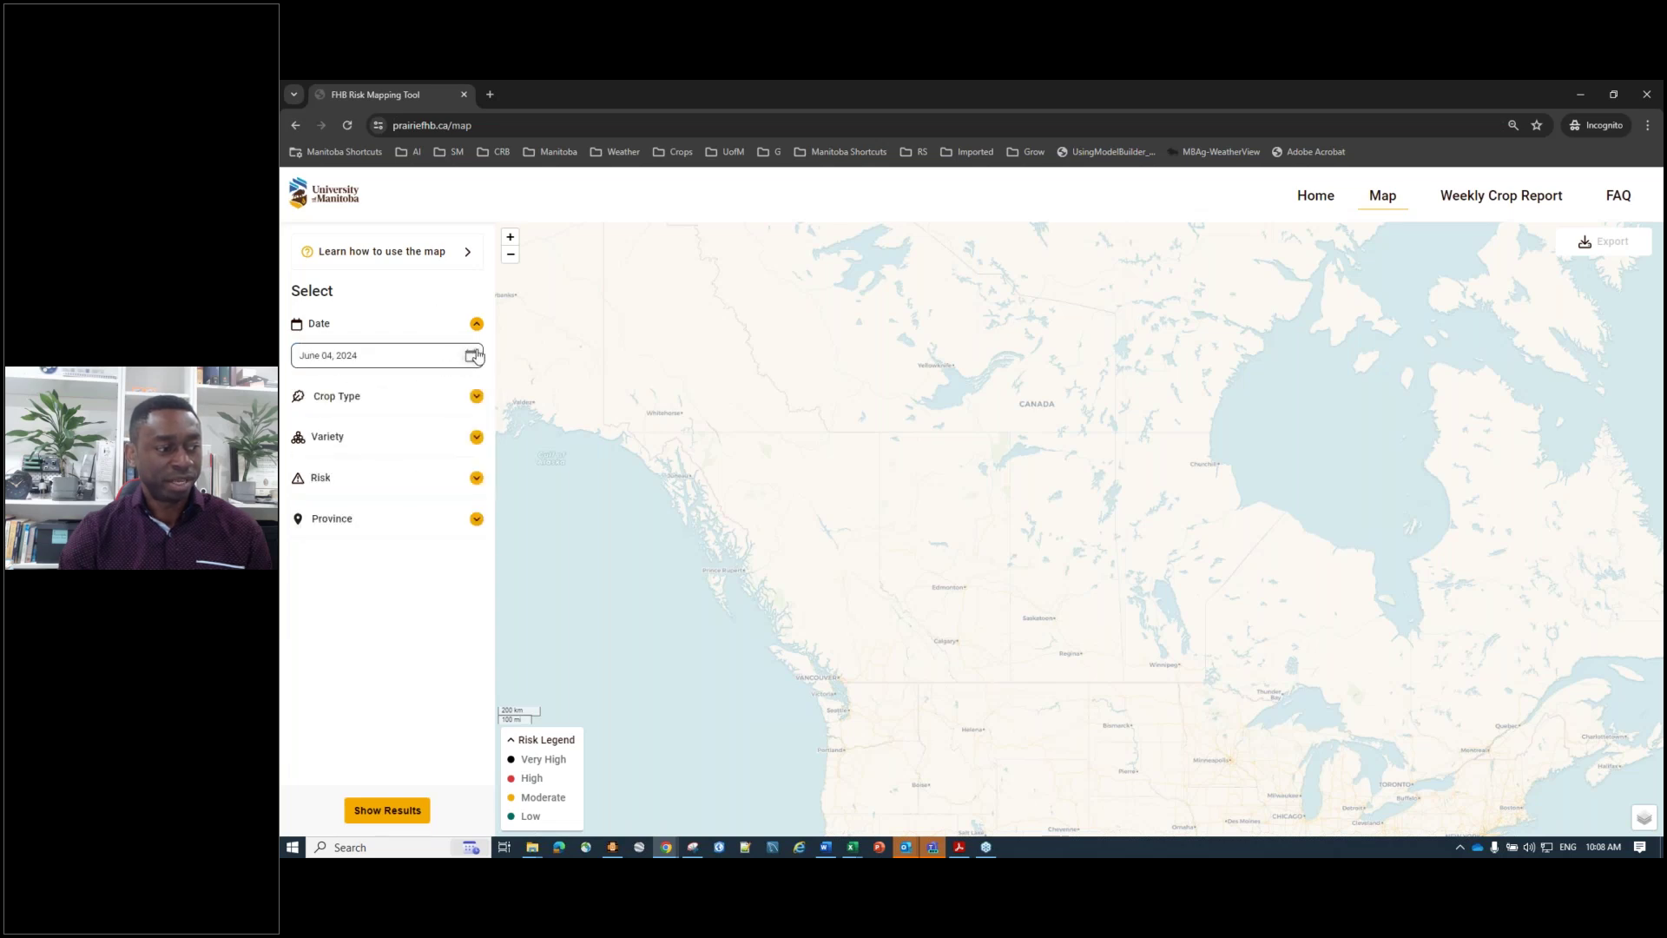
click(374, 356)
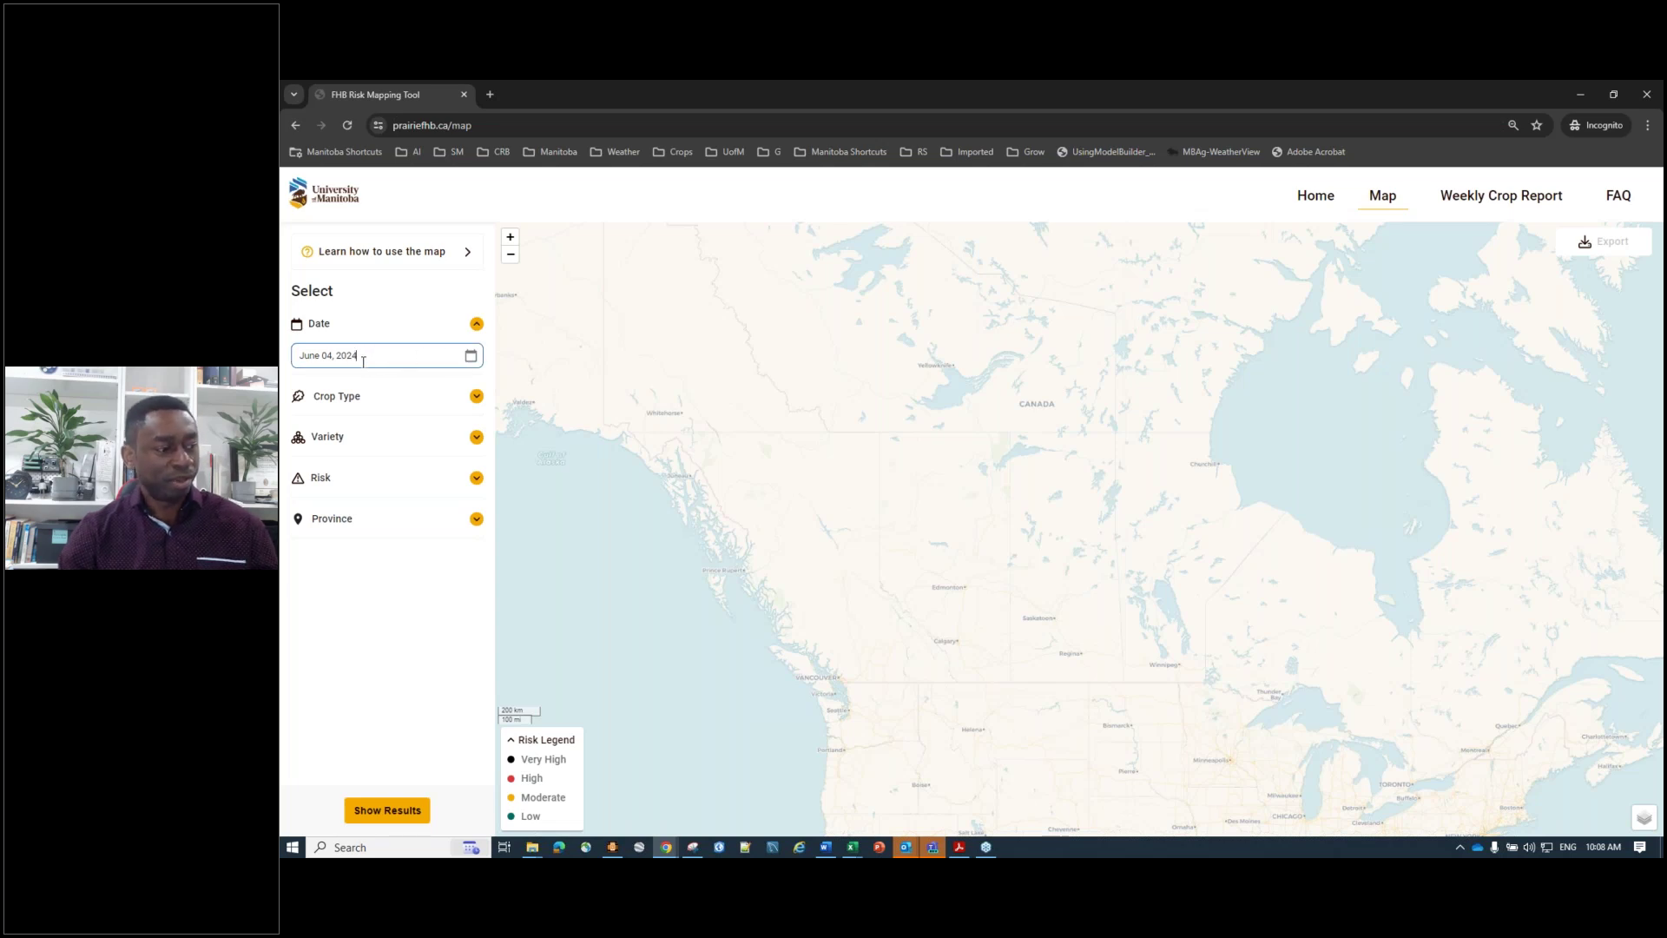
click(470, 355)
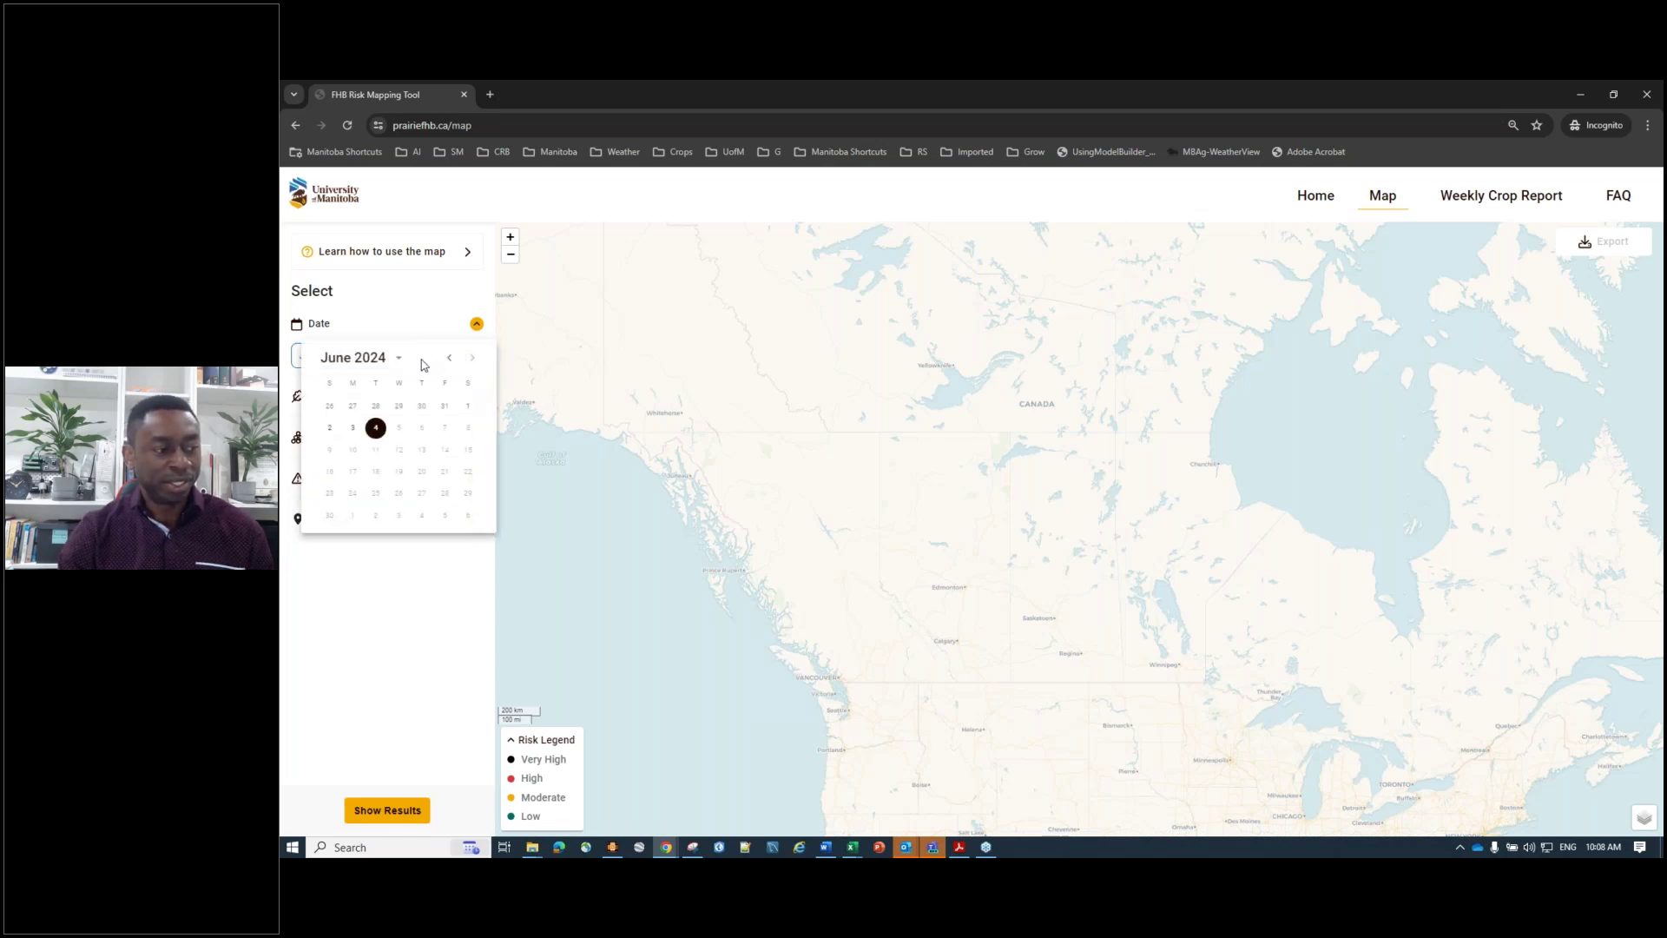
click(421, 406)
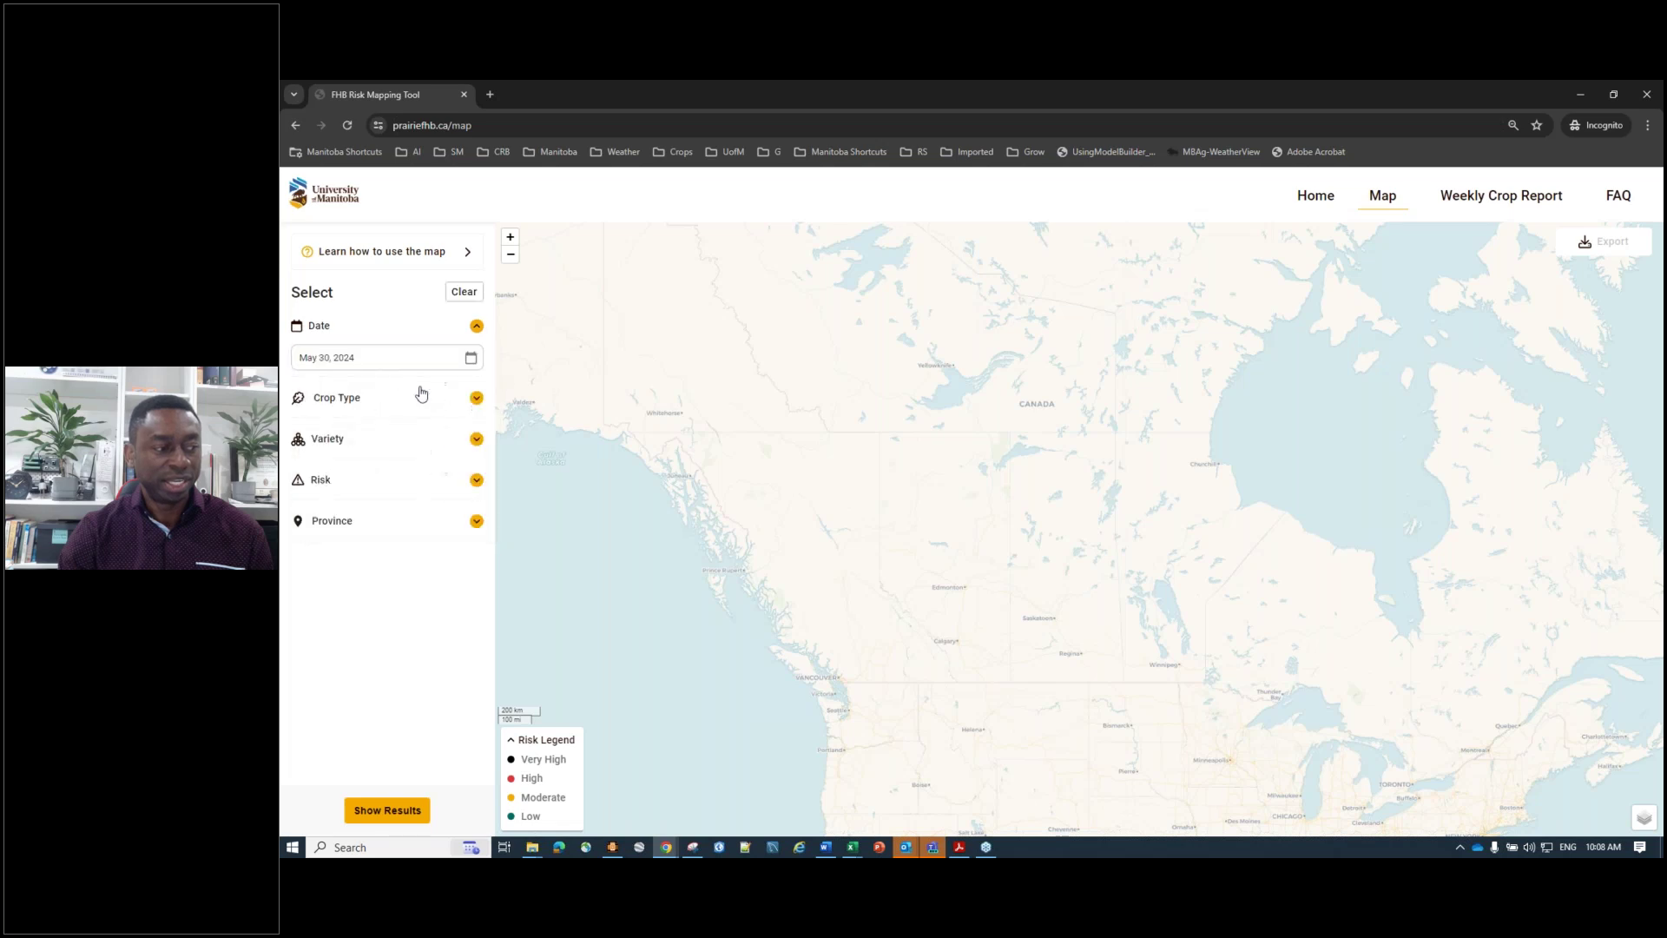
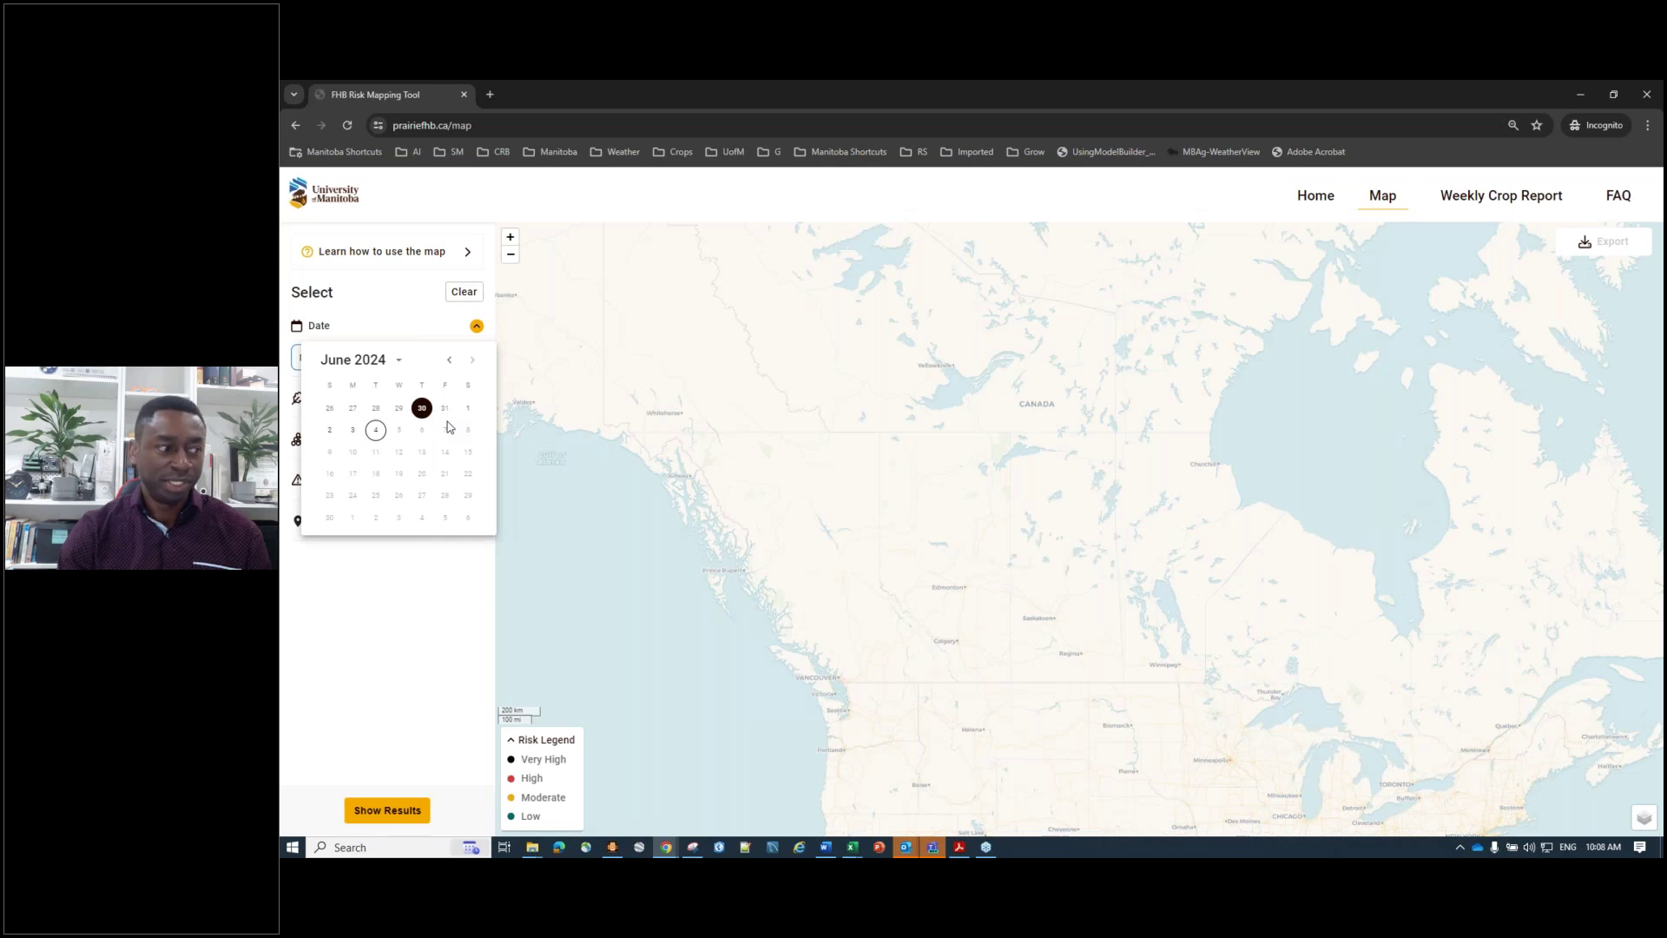
click(449, 359)
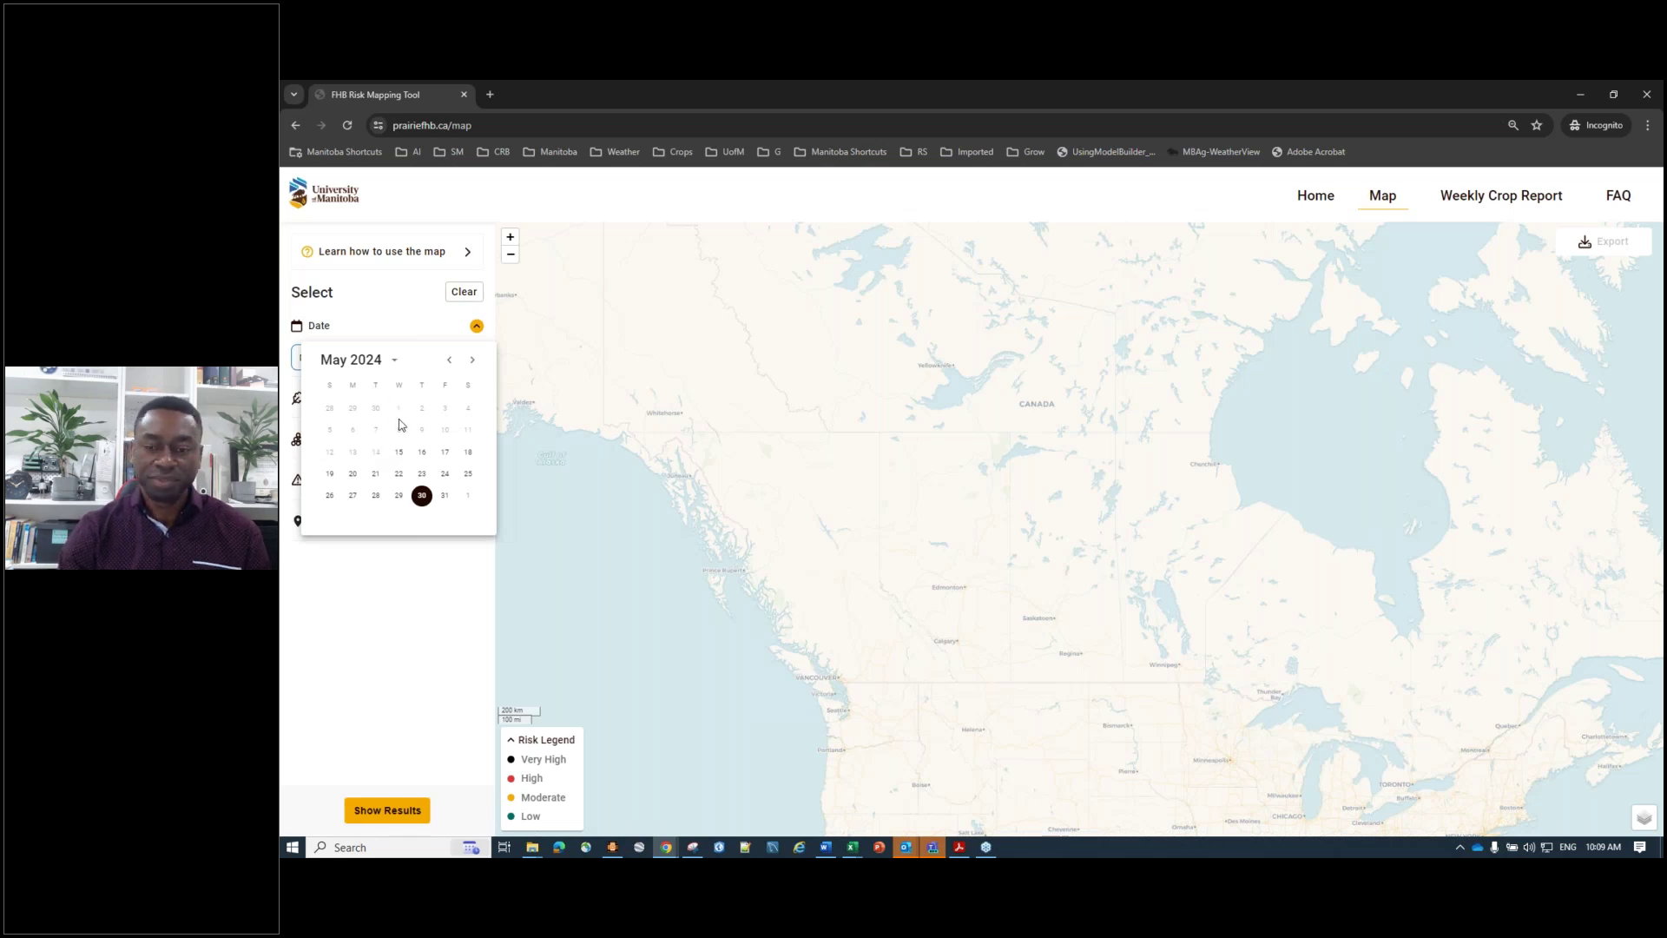
click(415, 613)
Expand the crop type and variety filters, browse the winter wheat varieties and select AAC Elevate
click(477, 398)
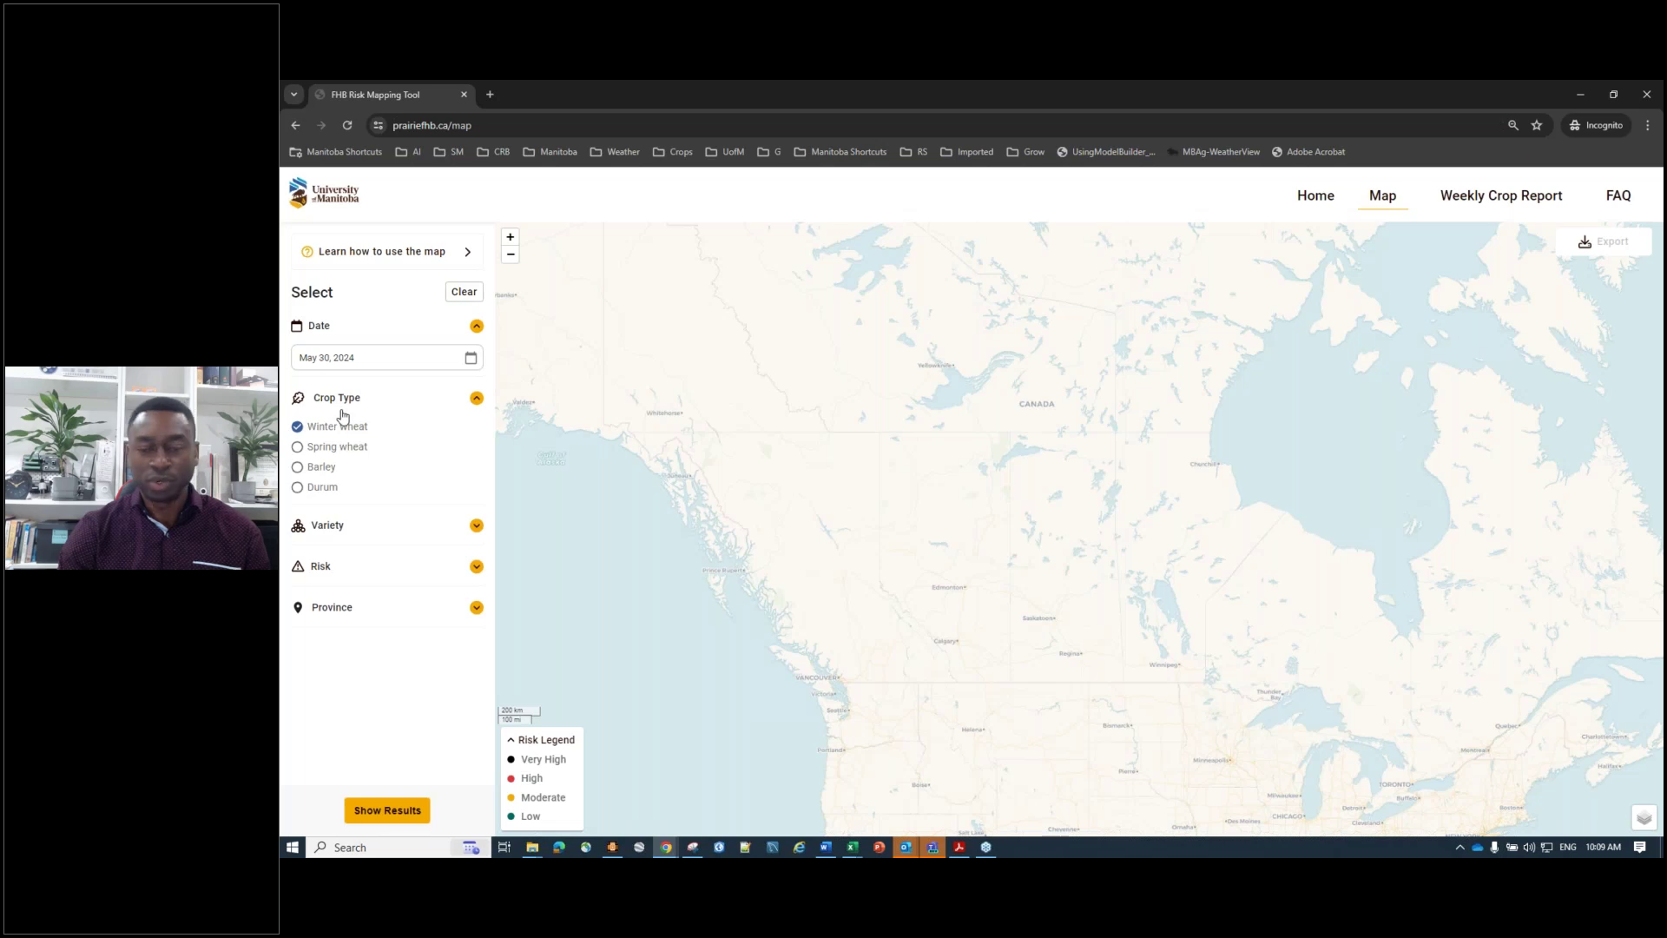
click(477, 527)
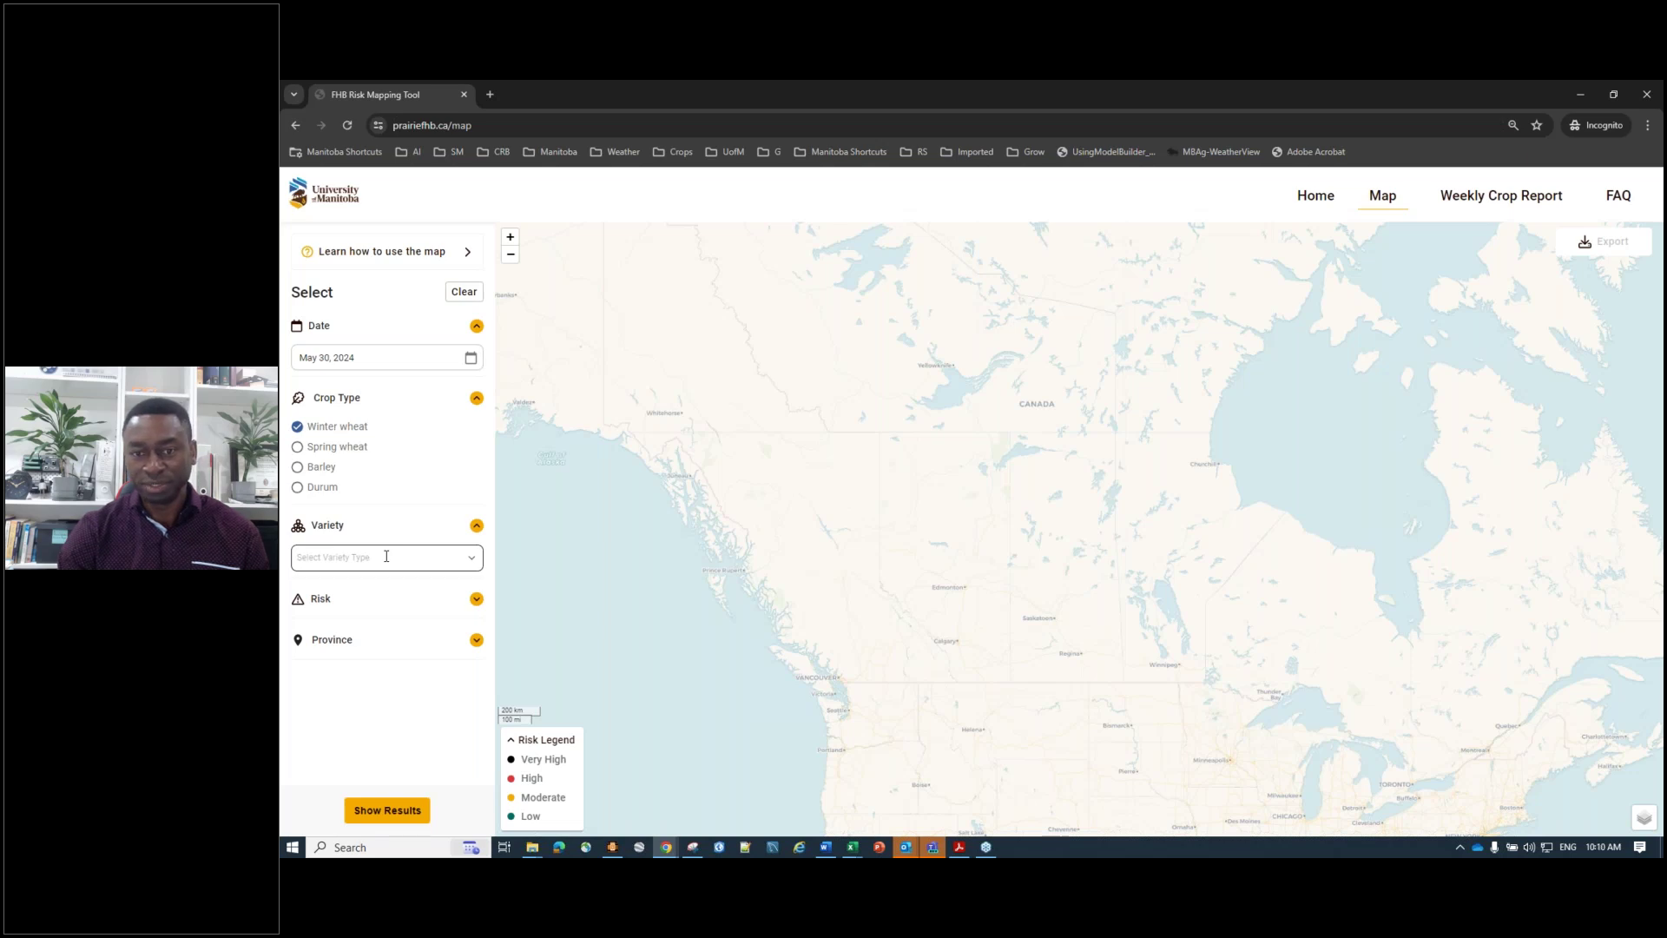
click(386, 556)
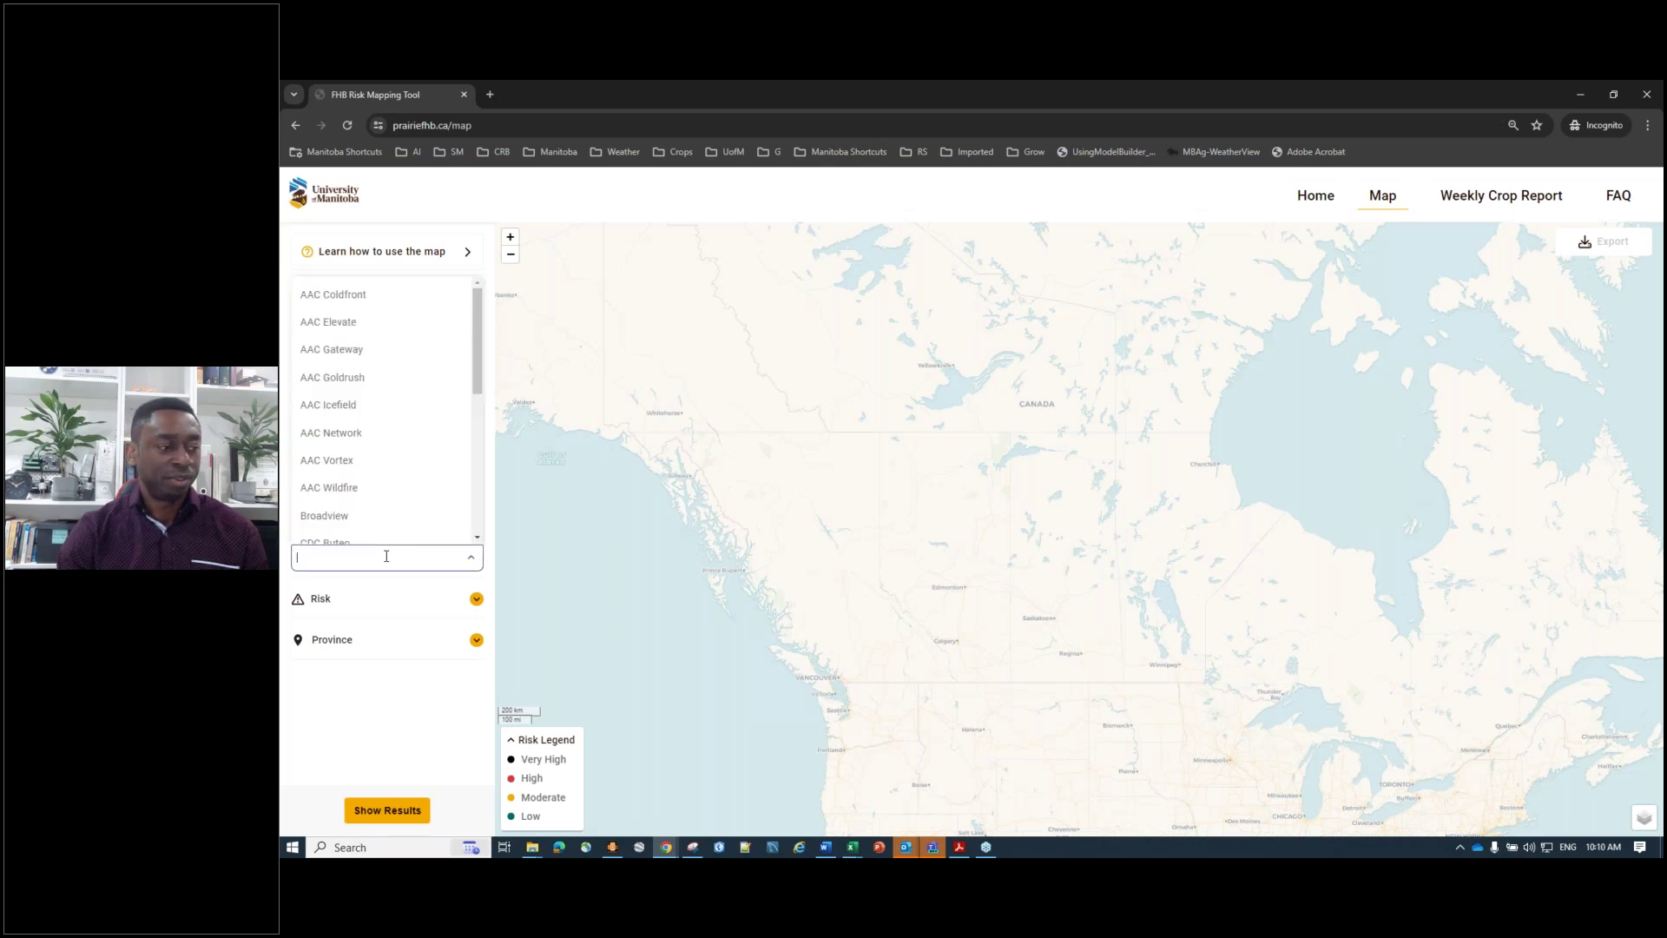
drag(477, 339, 486, 473)
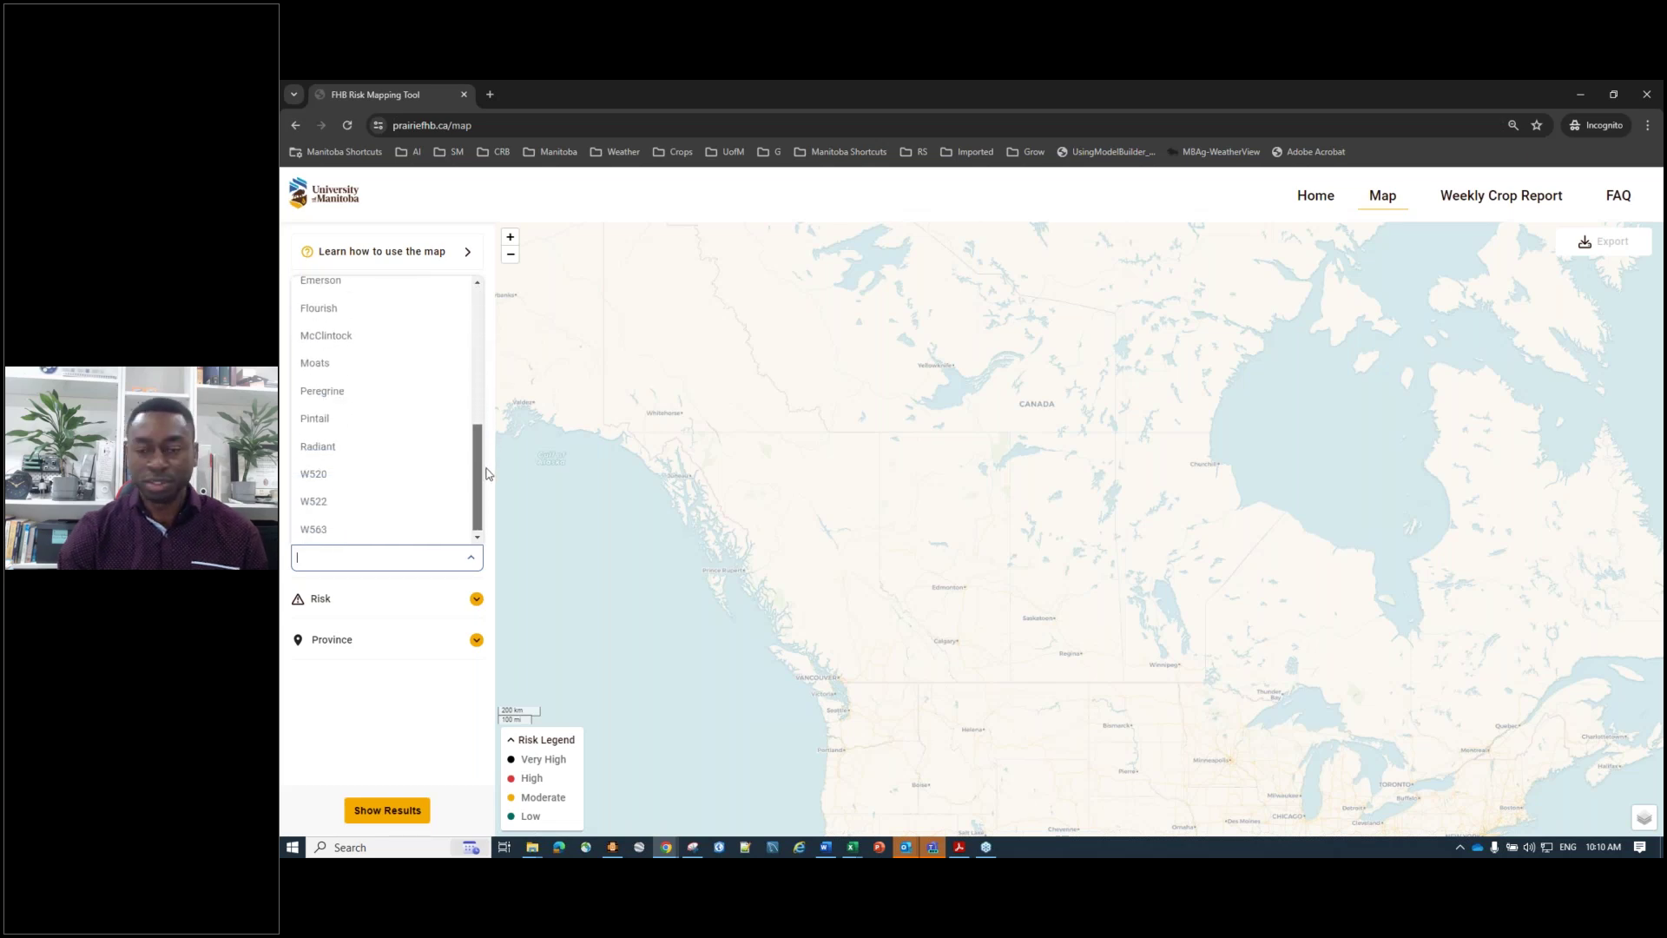
scroll(462, 327, up, 5)
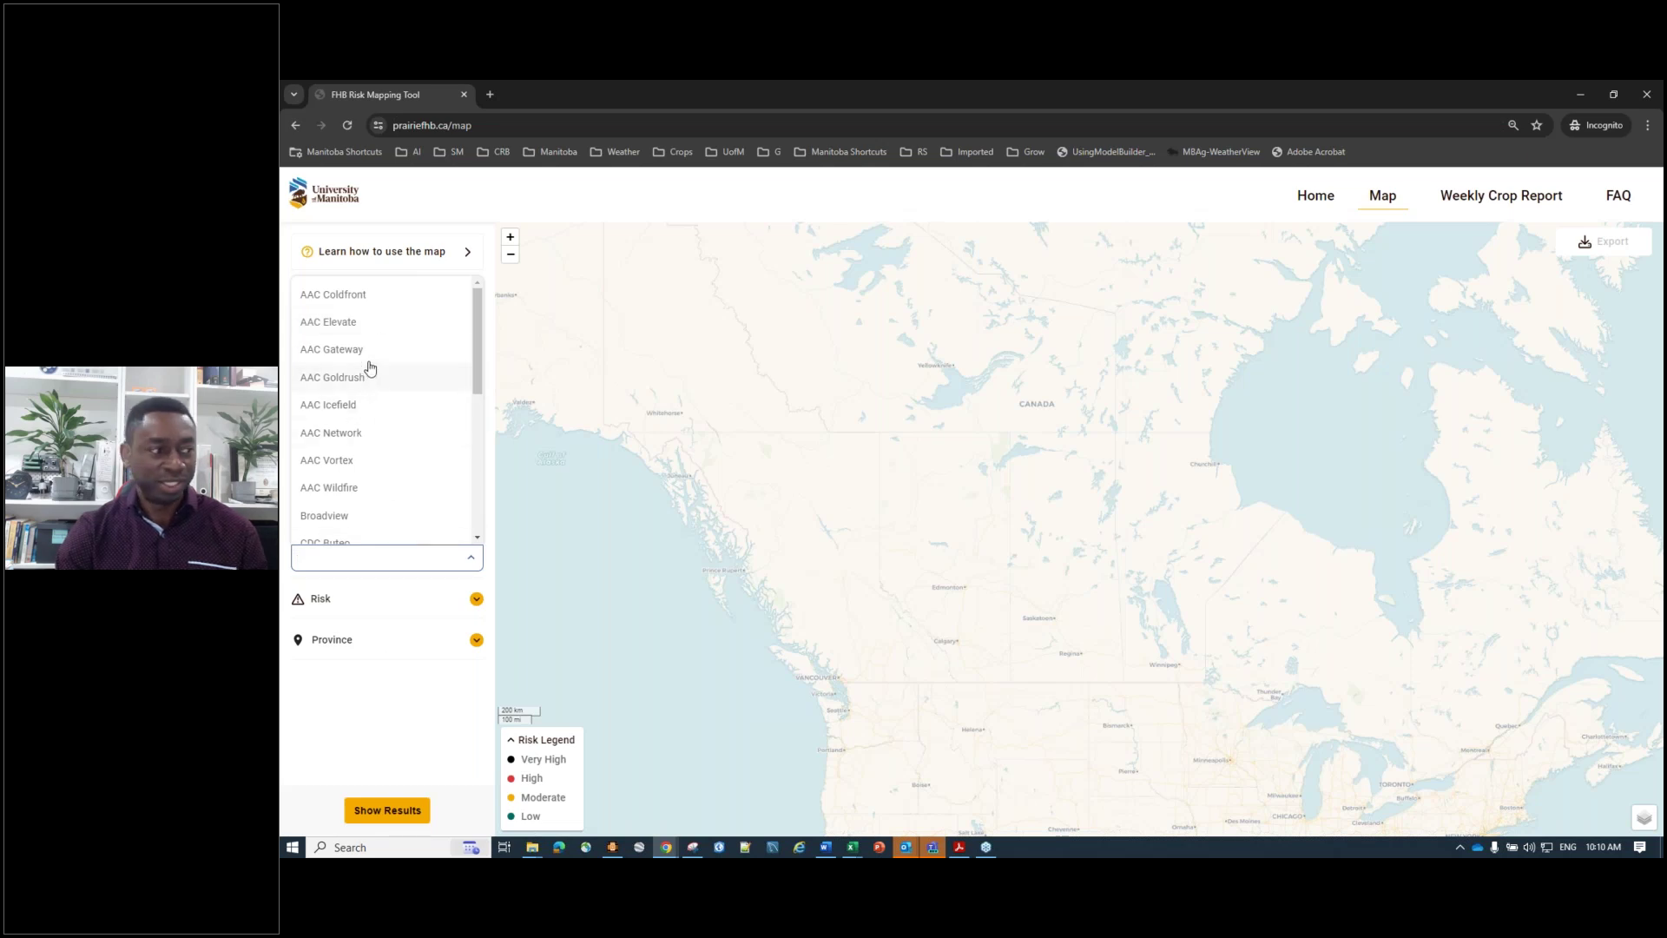
click(357, 321)
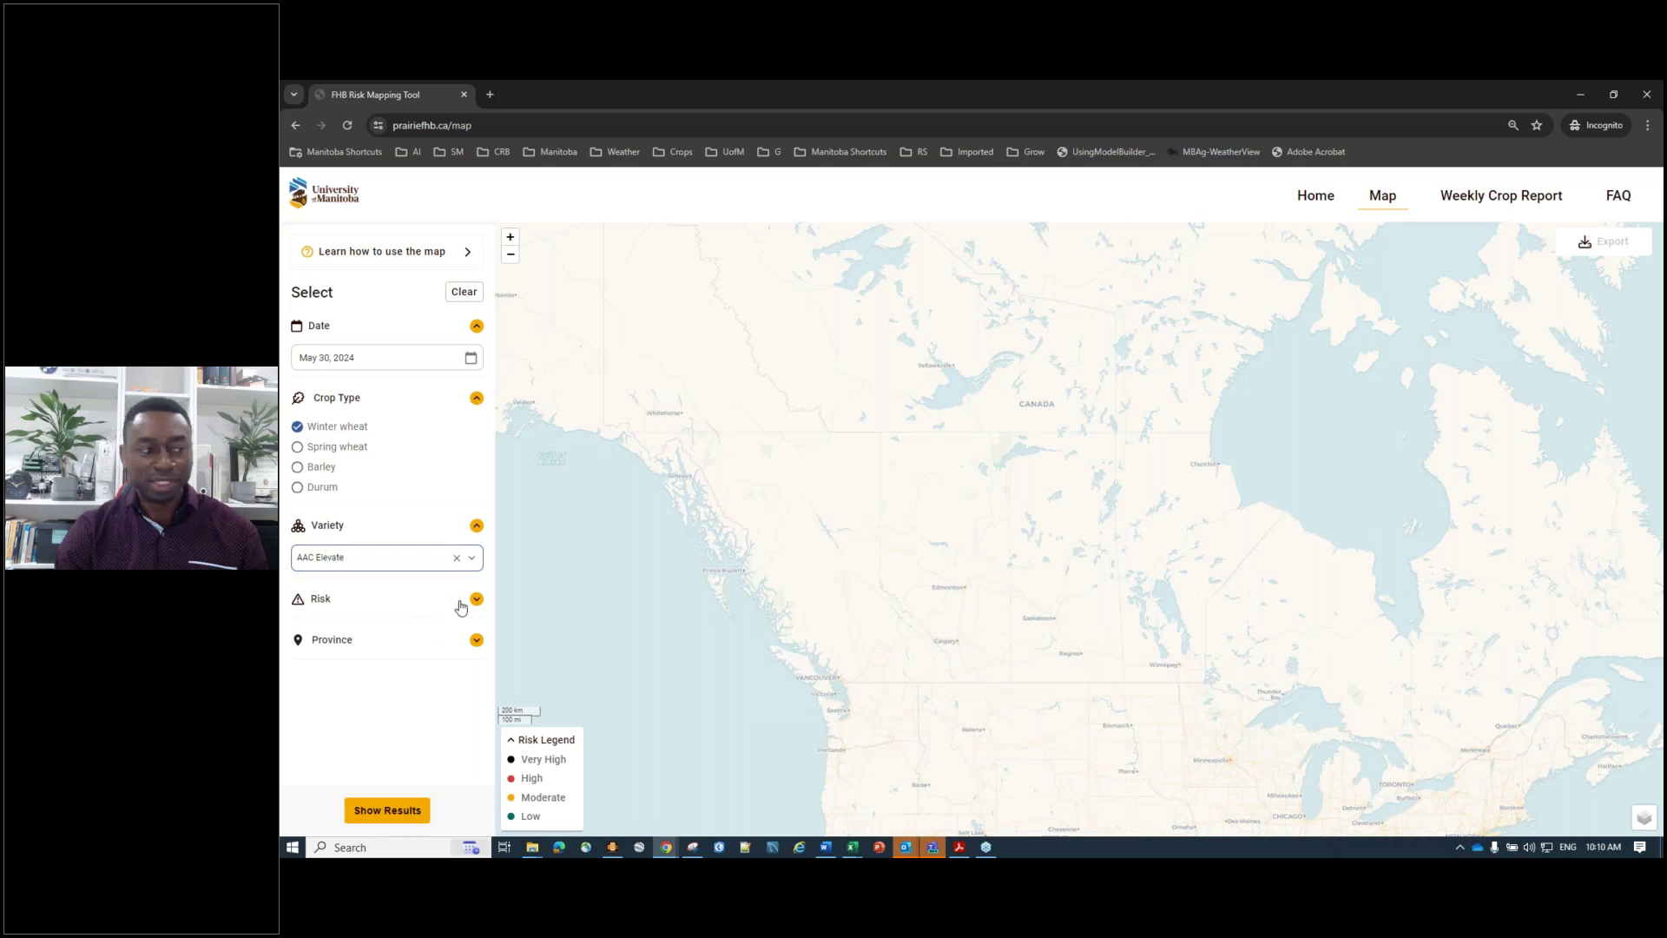
Change the crop type to Spring wheat and select the variety AAC Brandon
click(340, 446)
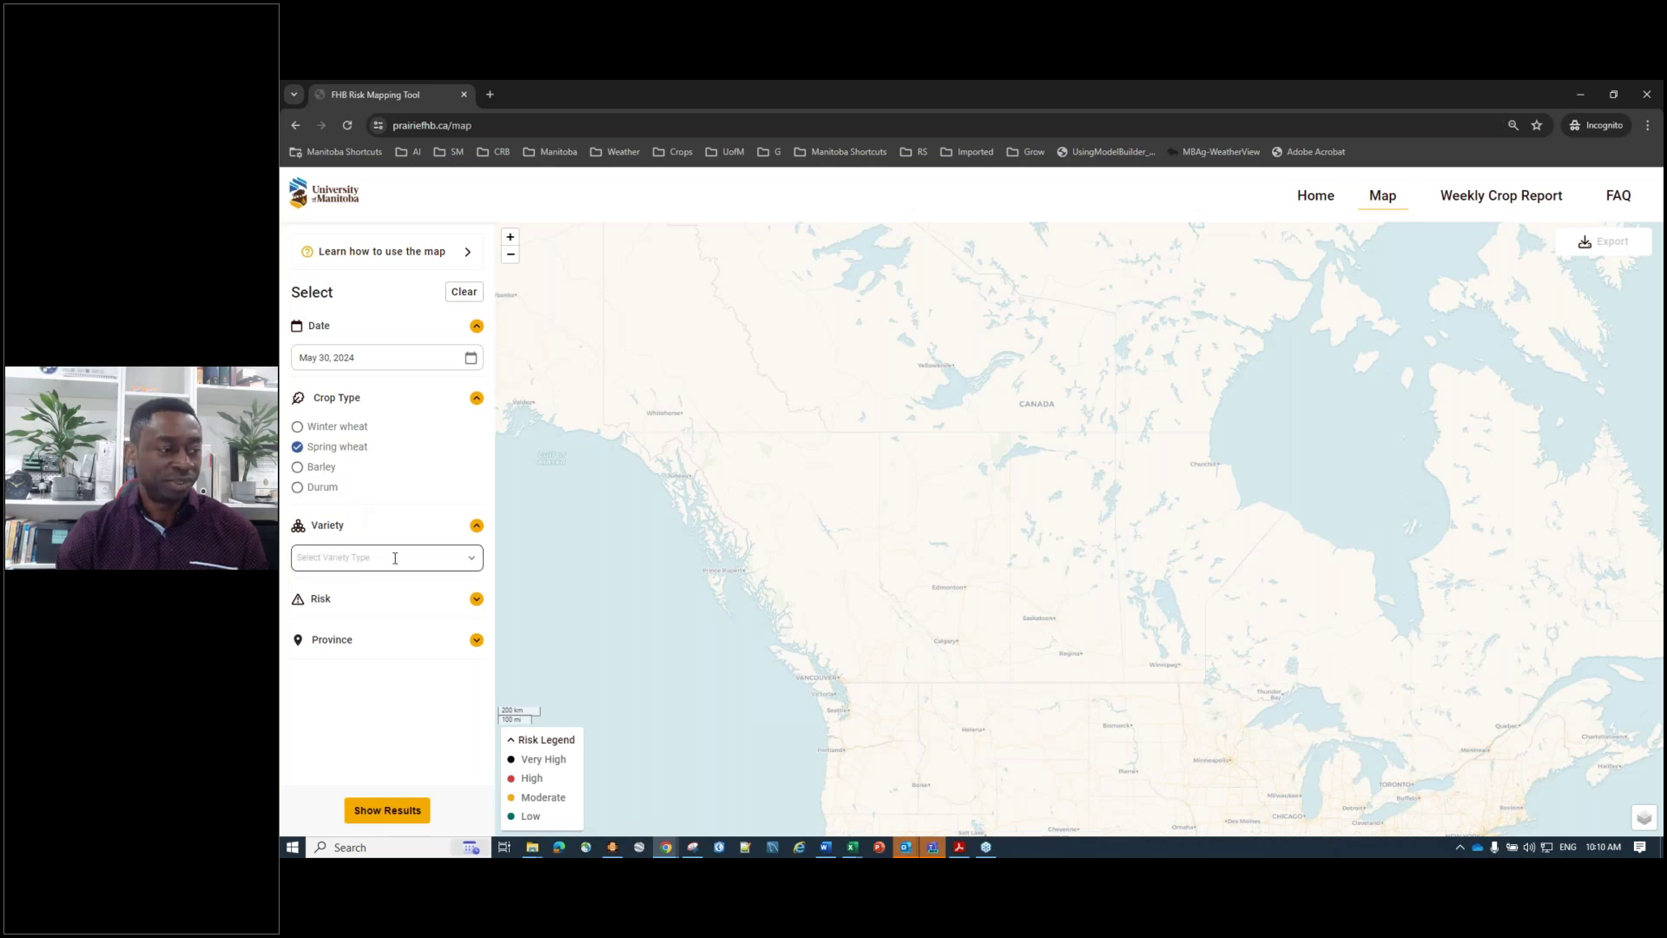
click(422, 558)
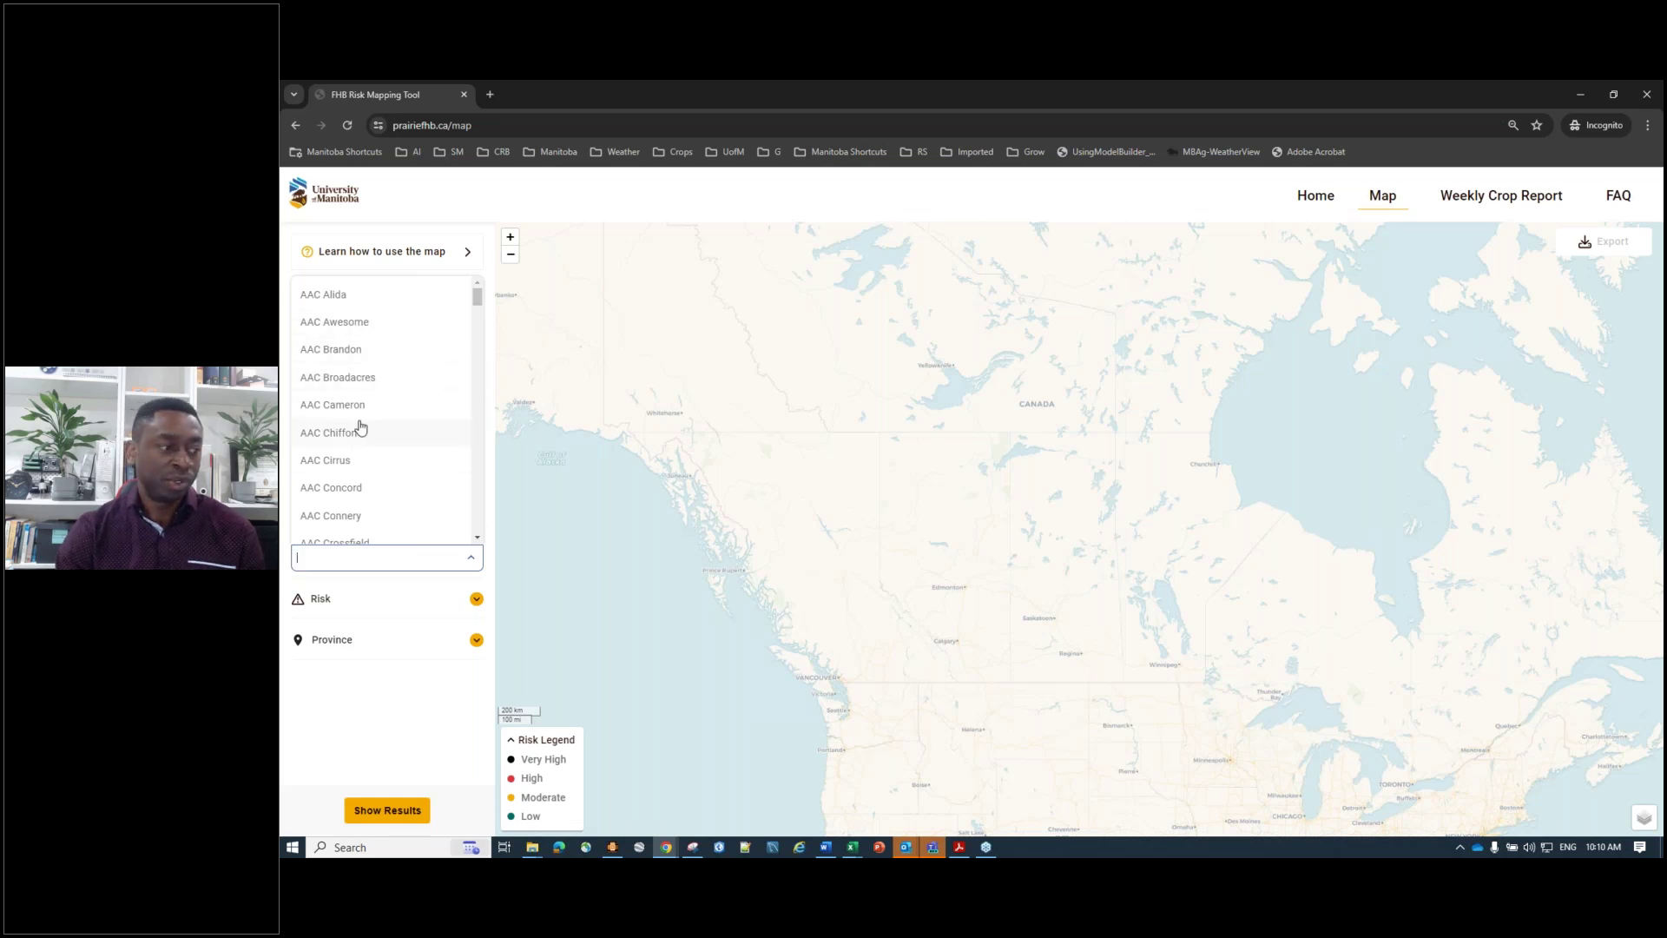
click(345, 351)
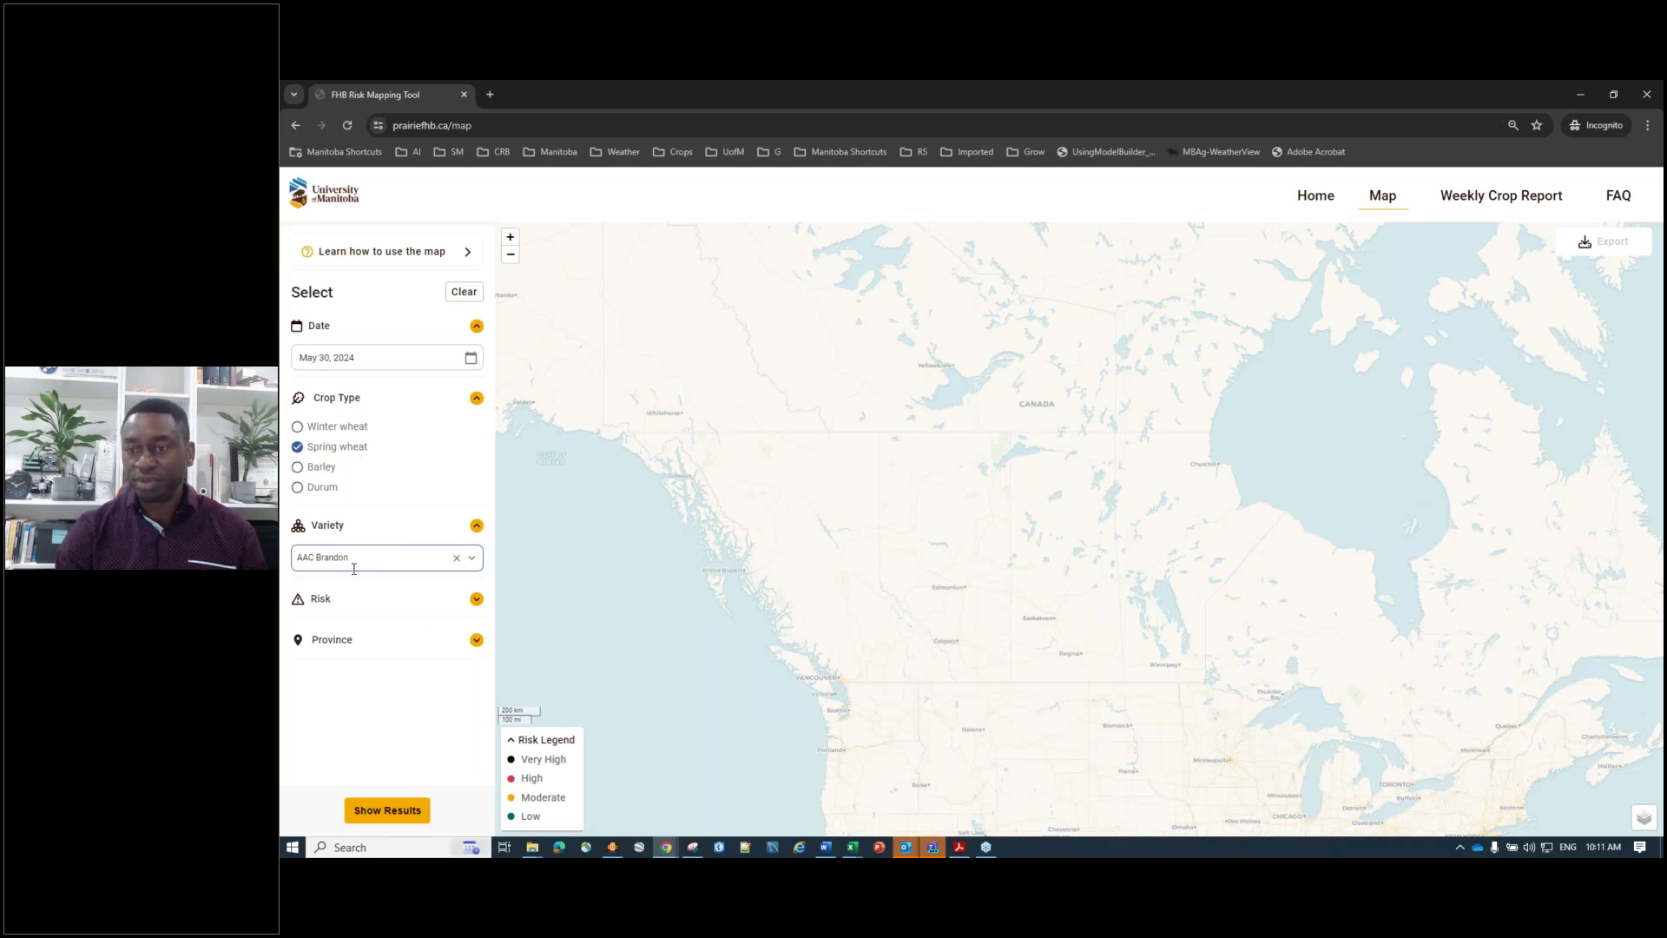
Expand the risk filter and compare its options for Durum, Winter wheat and Barley, leaving Barley as the crop type
click(477, 599)
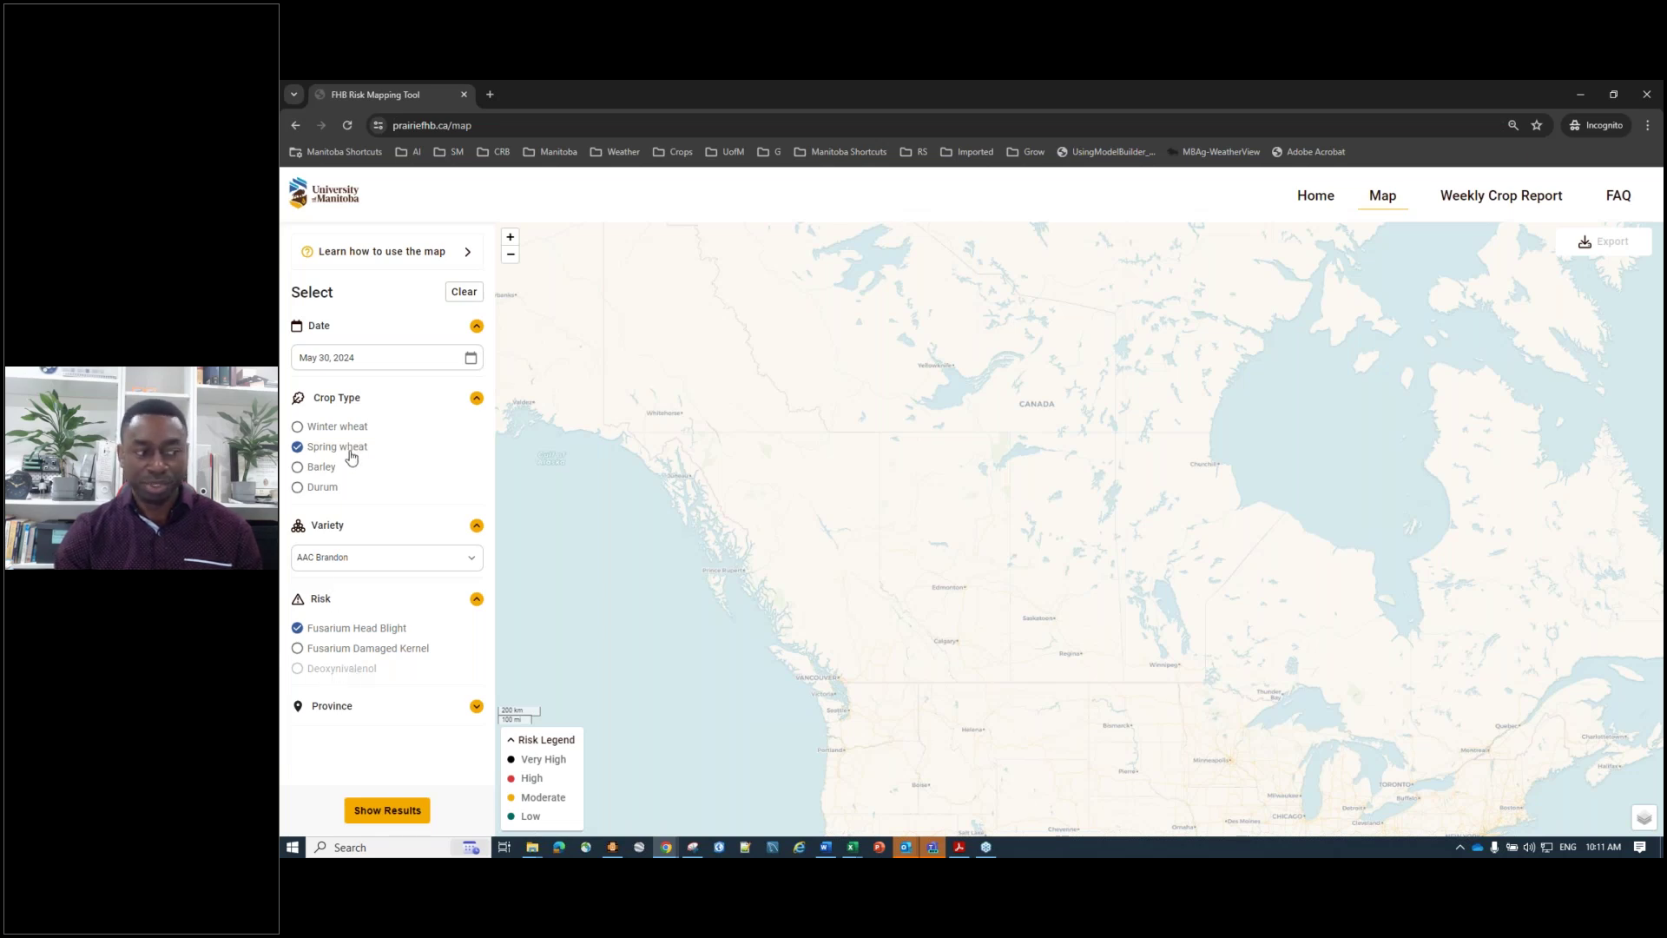
click(321, 487)
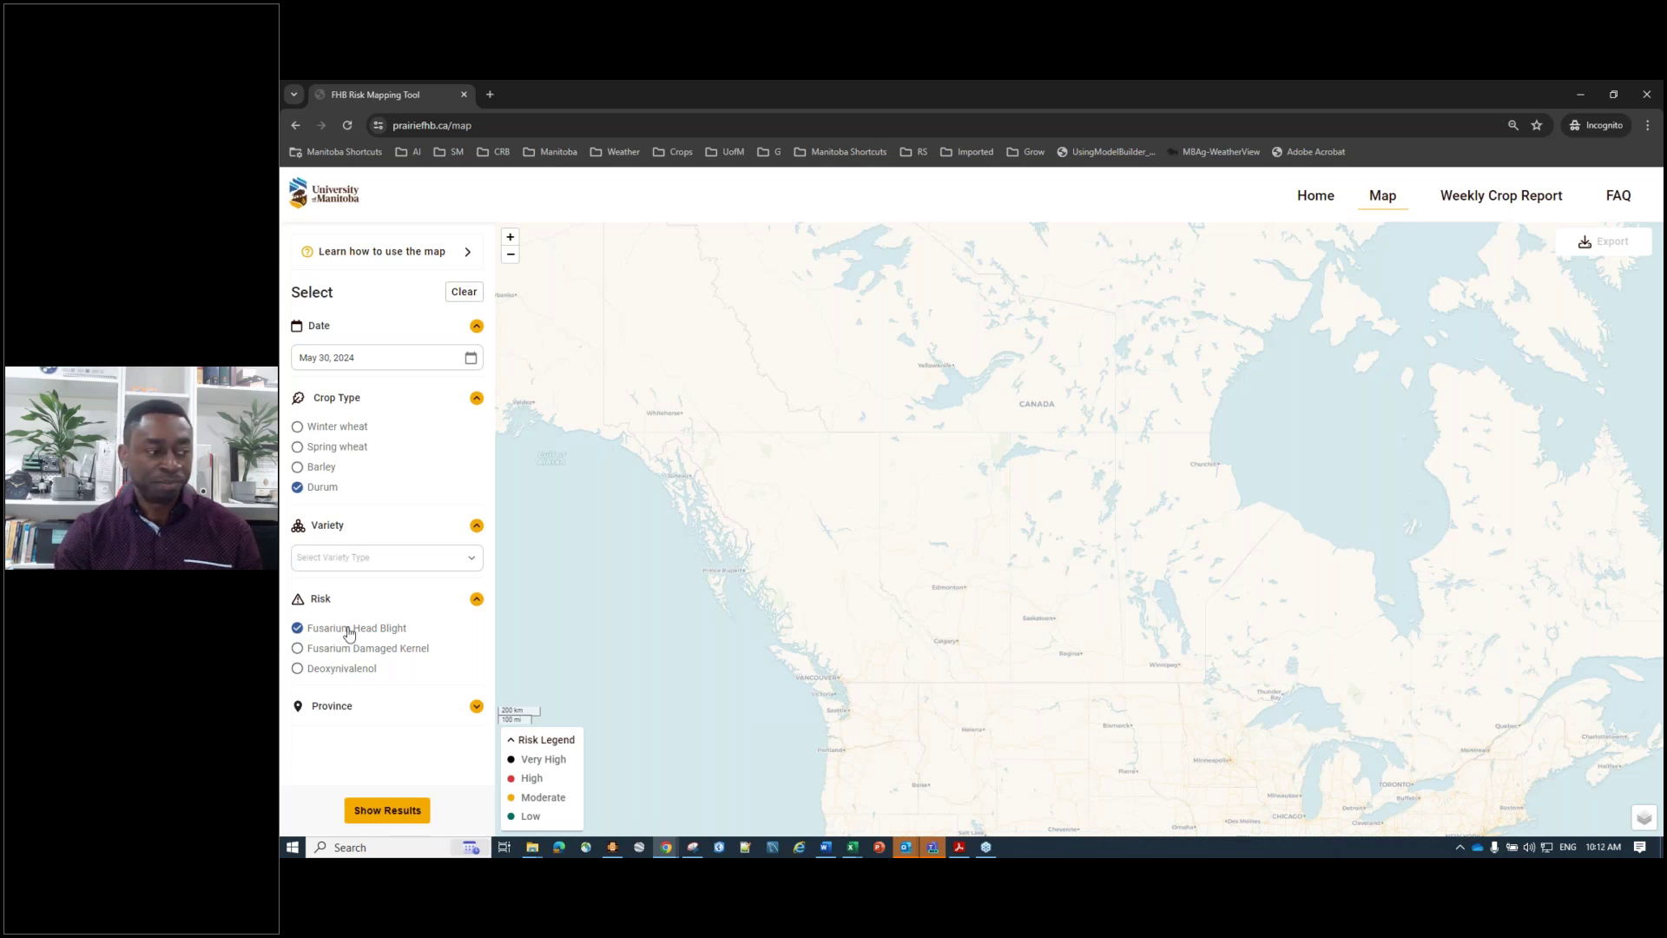
click(298, 426)
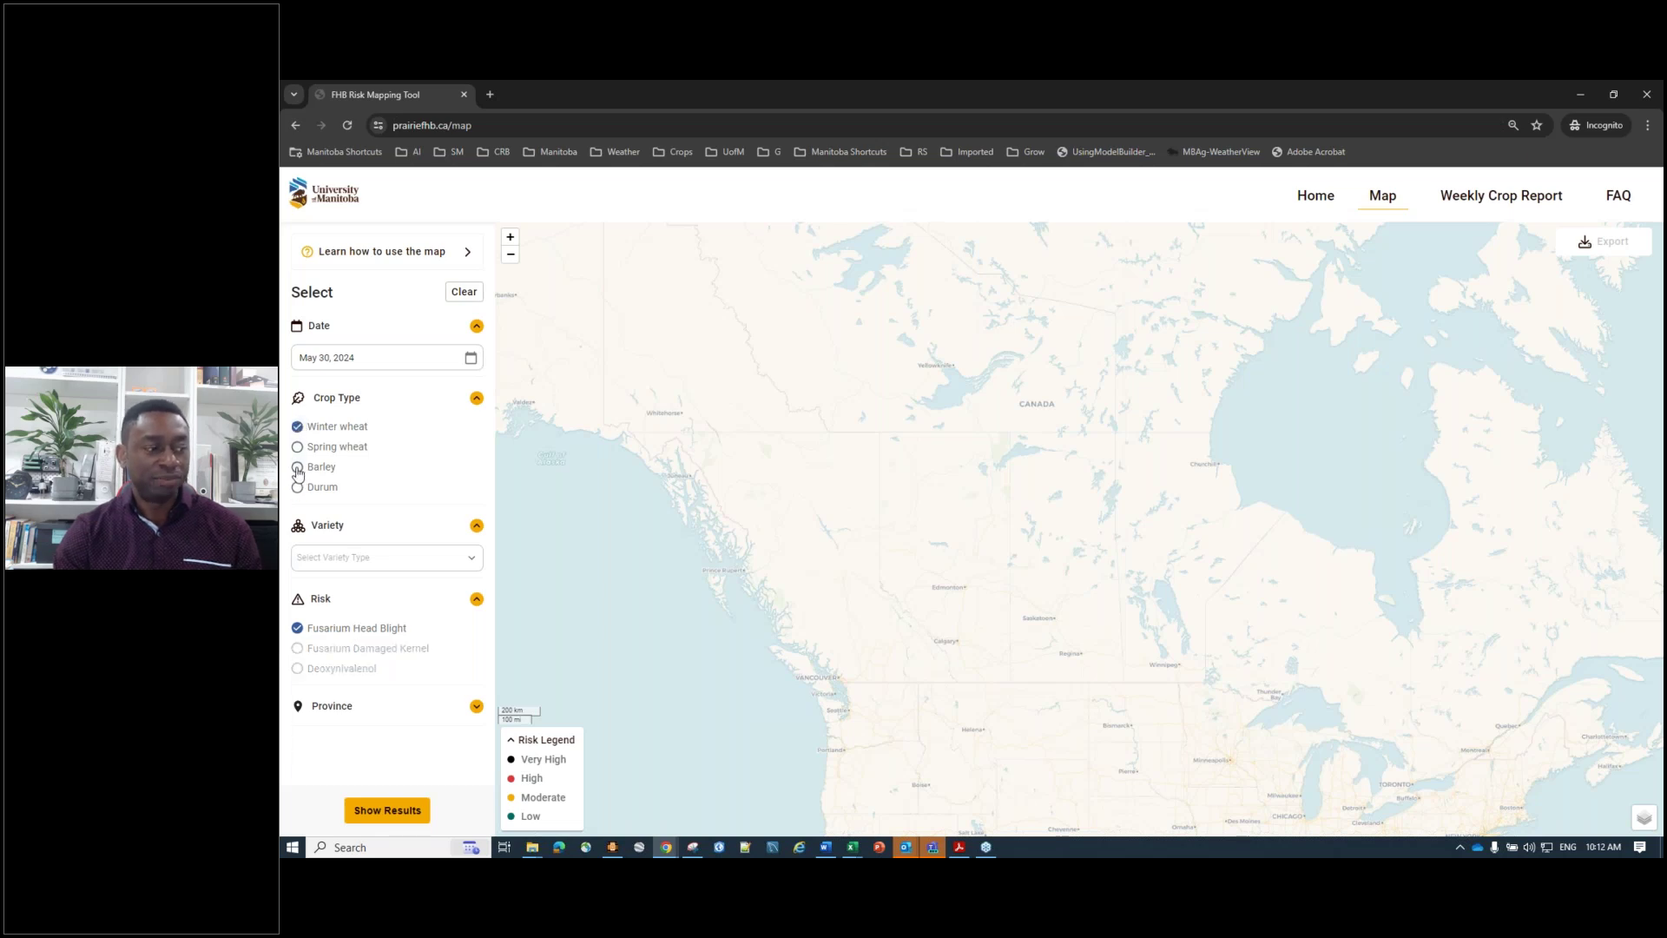
click(297, 467)
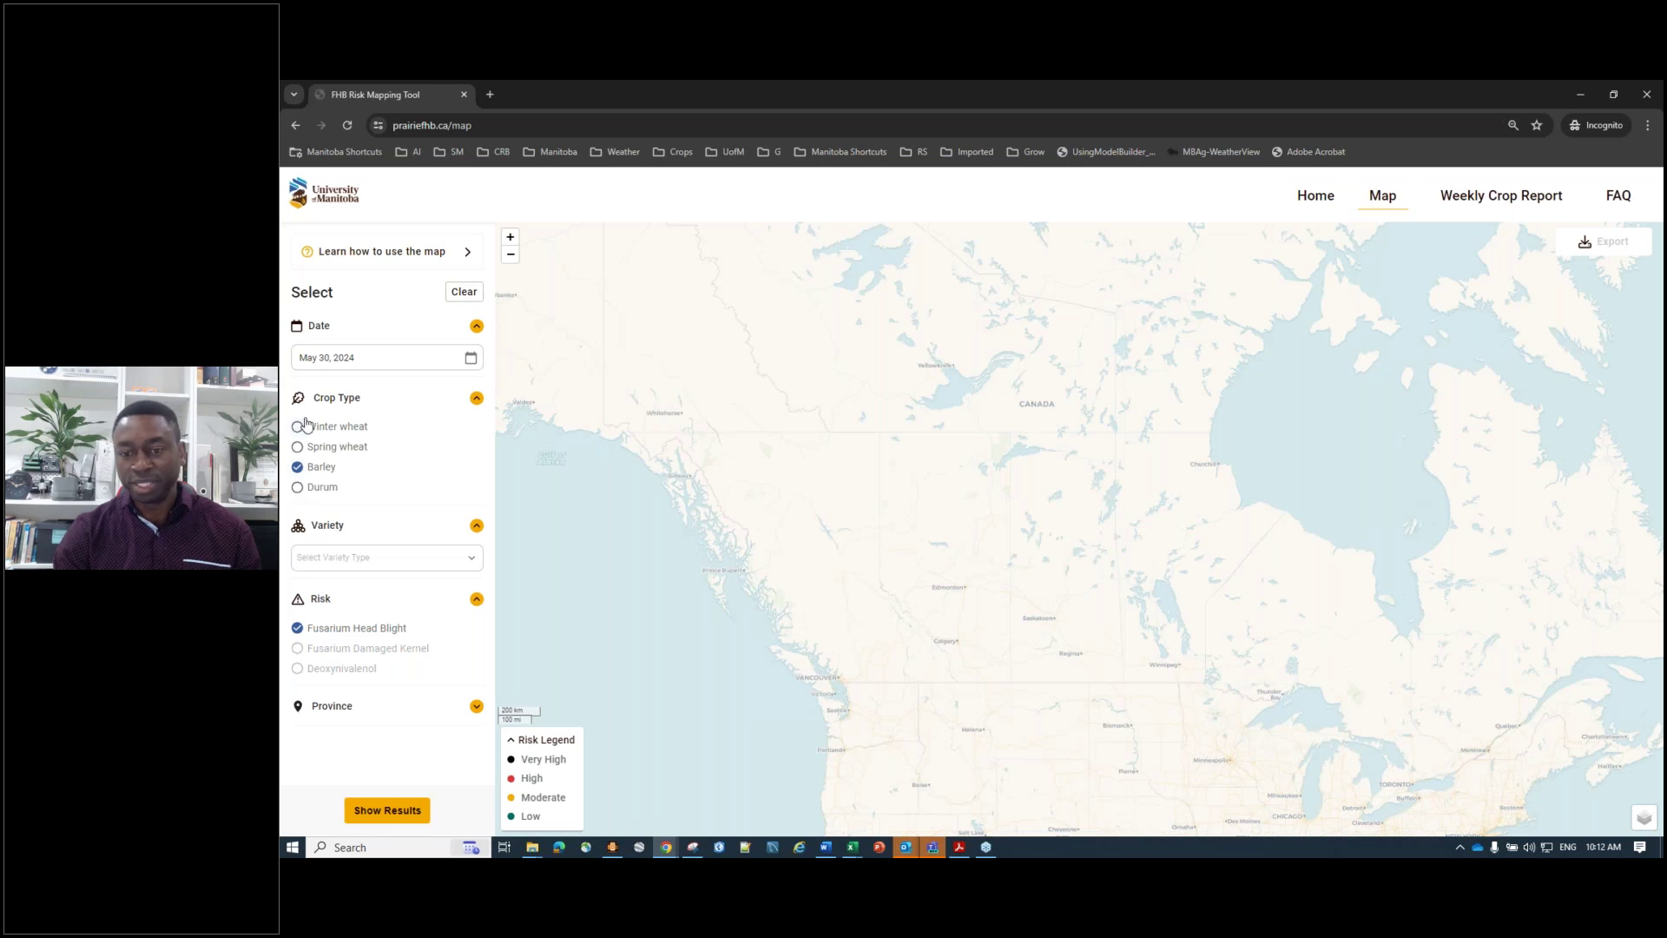
Change the crop type to Spring wheat and try to show the results without selecting a variety
click(332, 450)
click(379, 557)
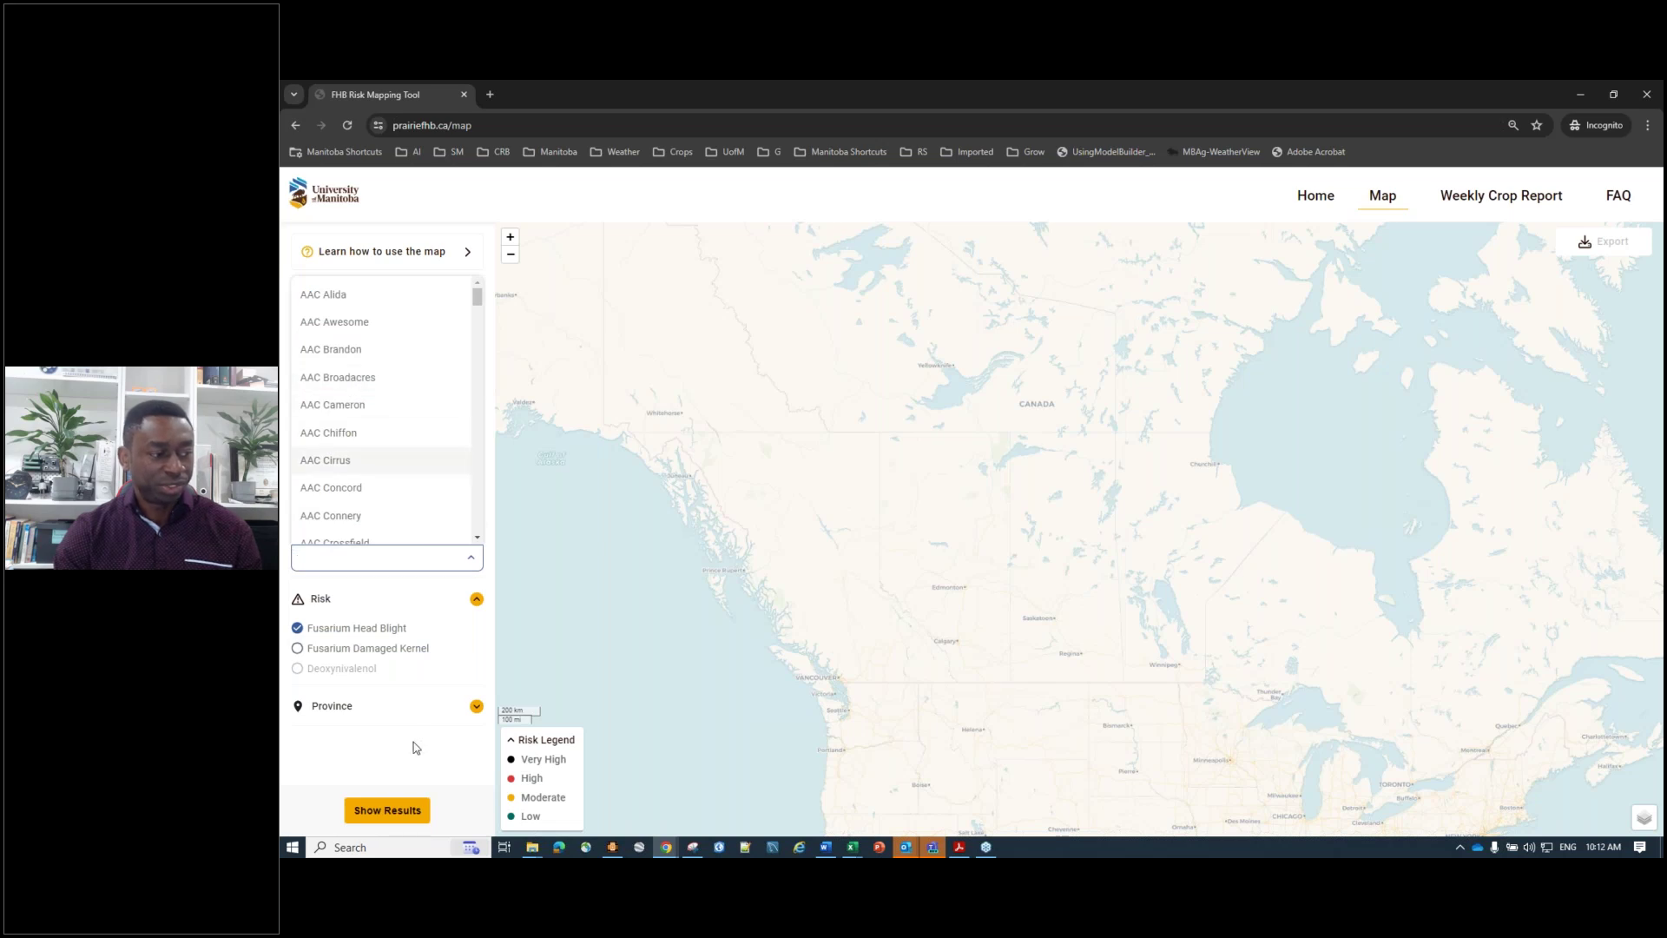
click(373, 557)
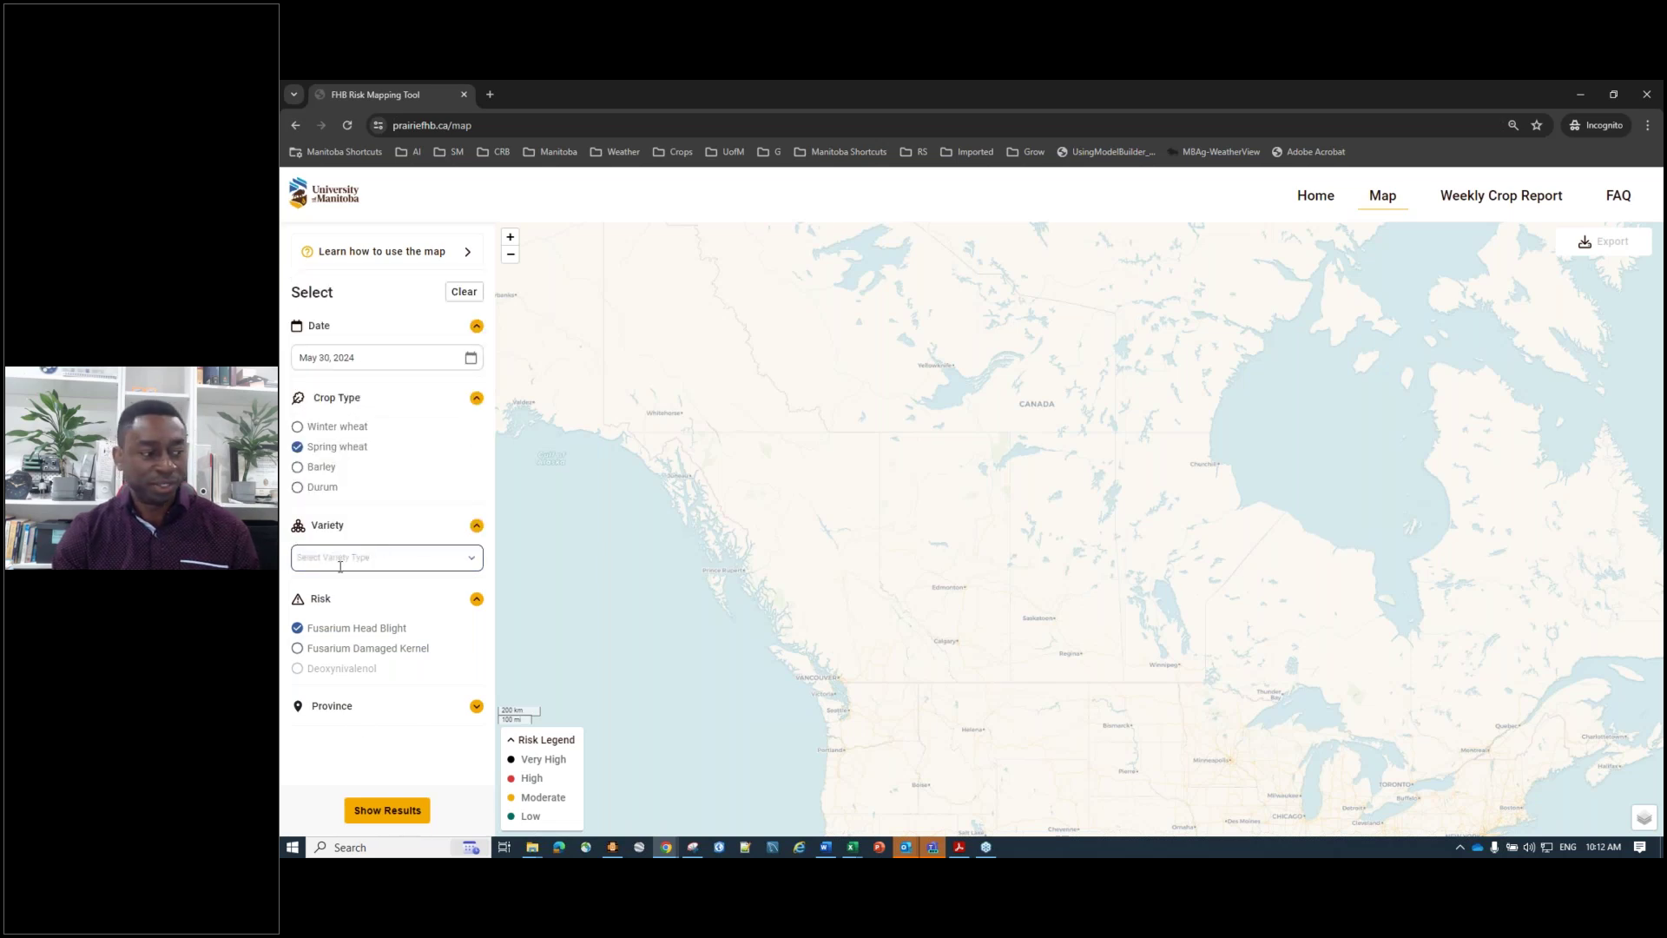
click(381, 812)
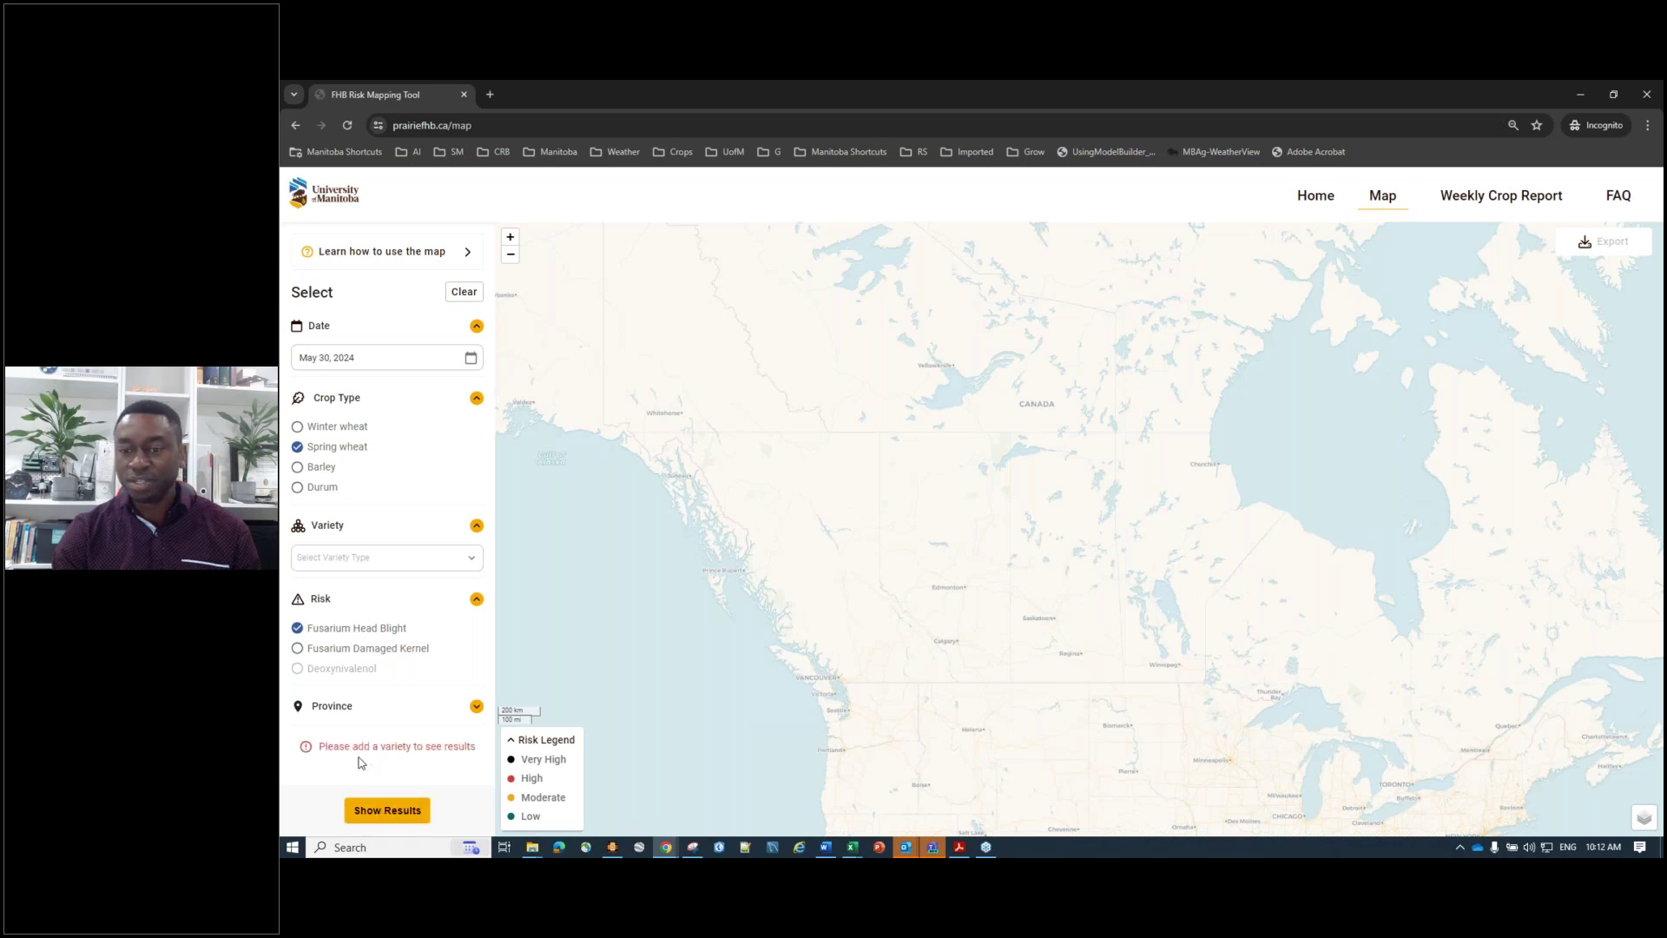
drag(325, 746, 476, 746)
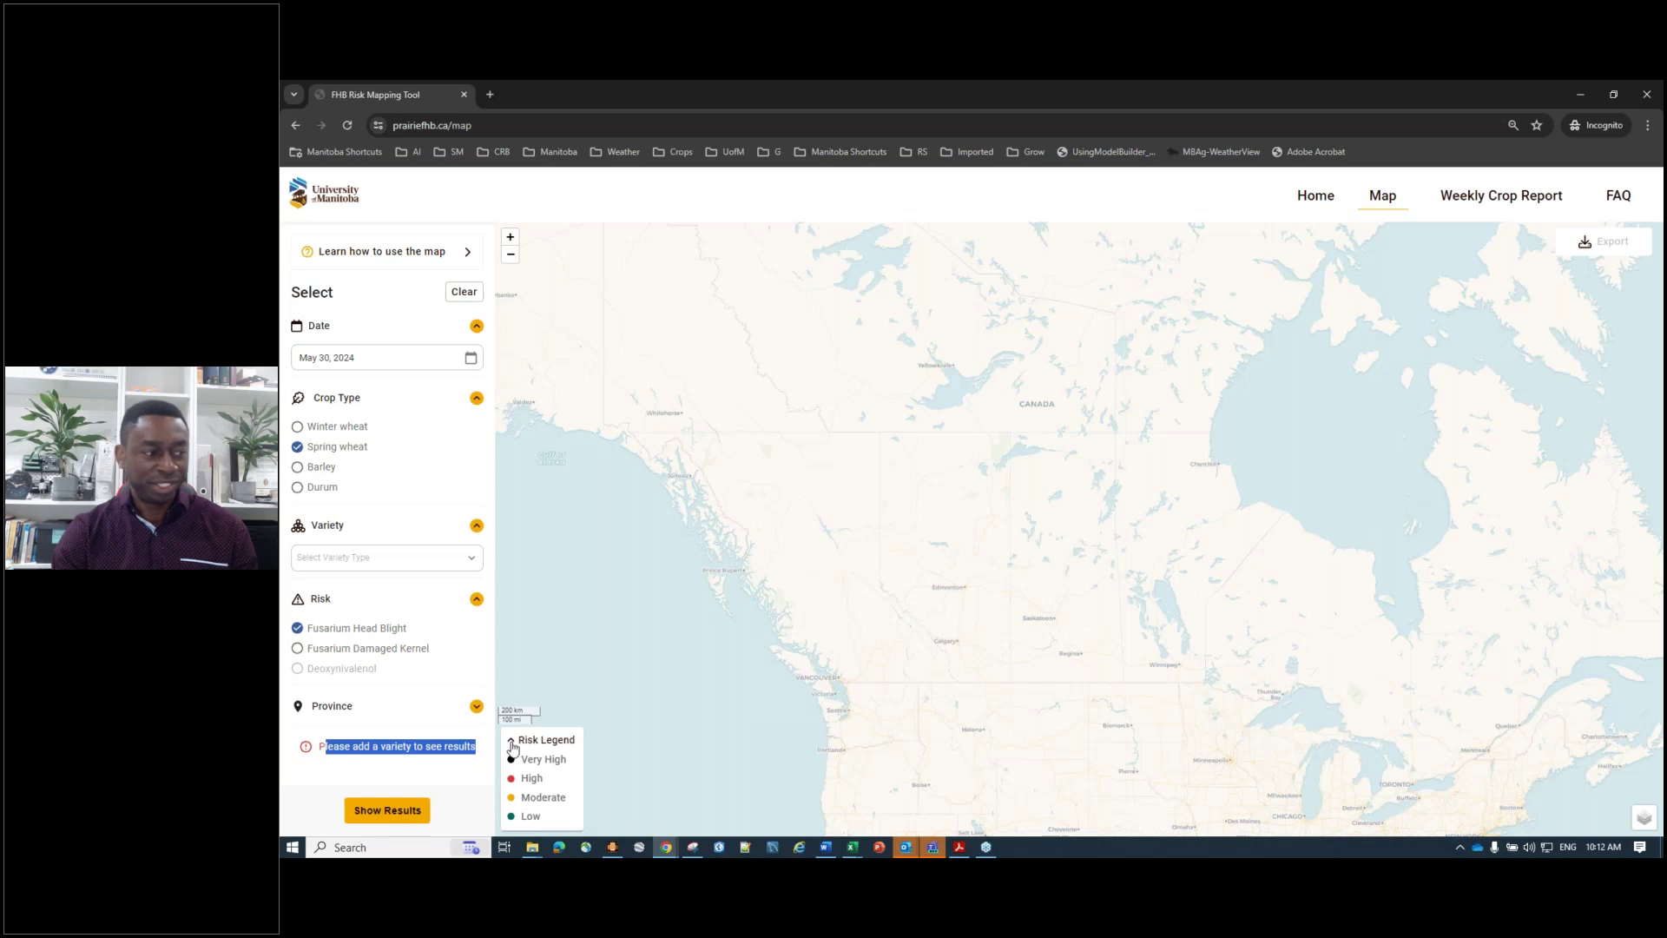
Select the variety AAC Chiffon and show the Fusarium Head Blight risk results for the province of Saskatchewan
click(396, 557)
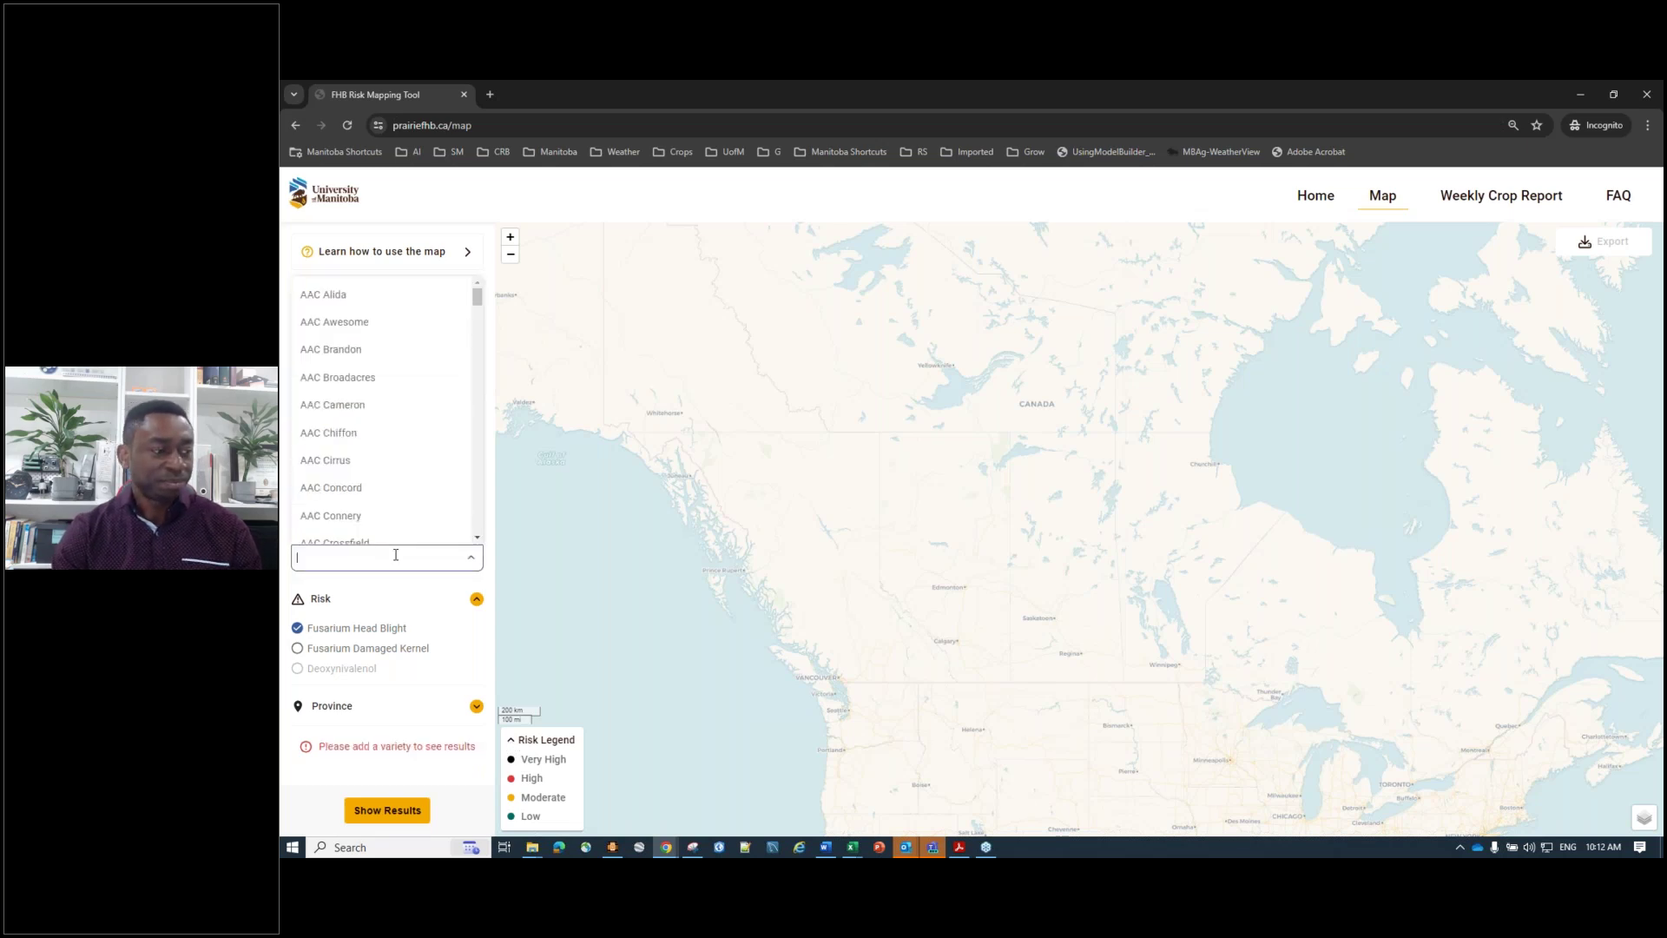
click(338, 433)
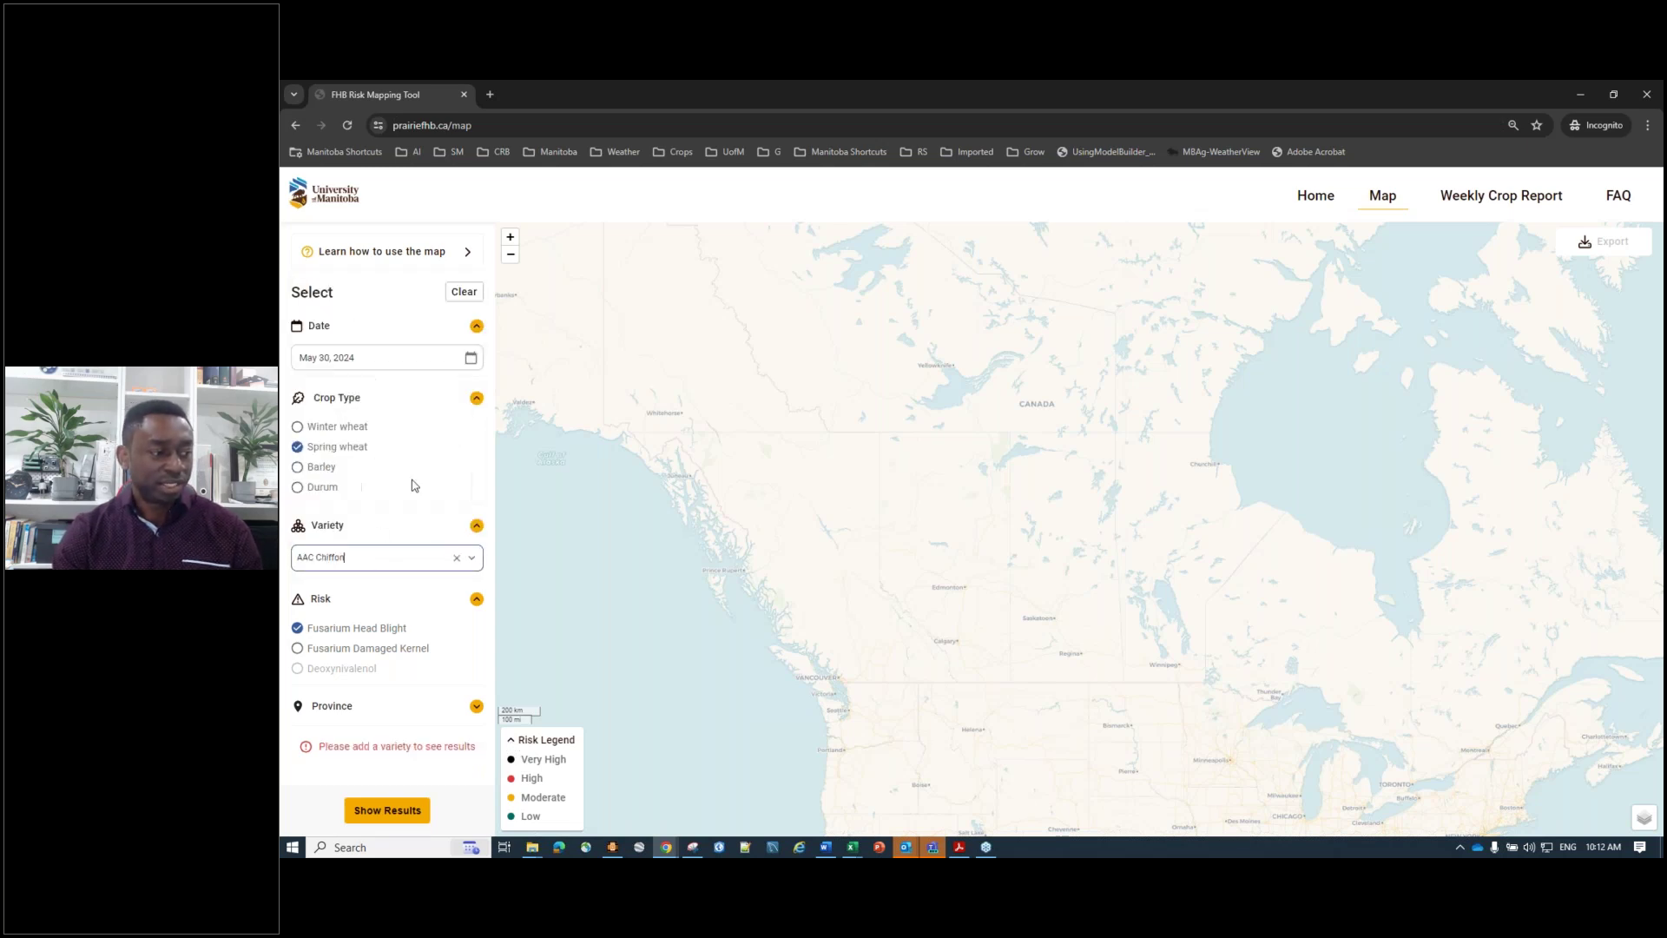
click(381, 716)
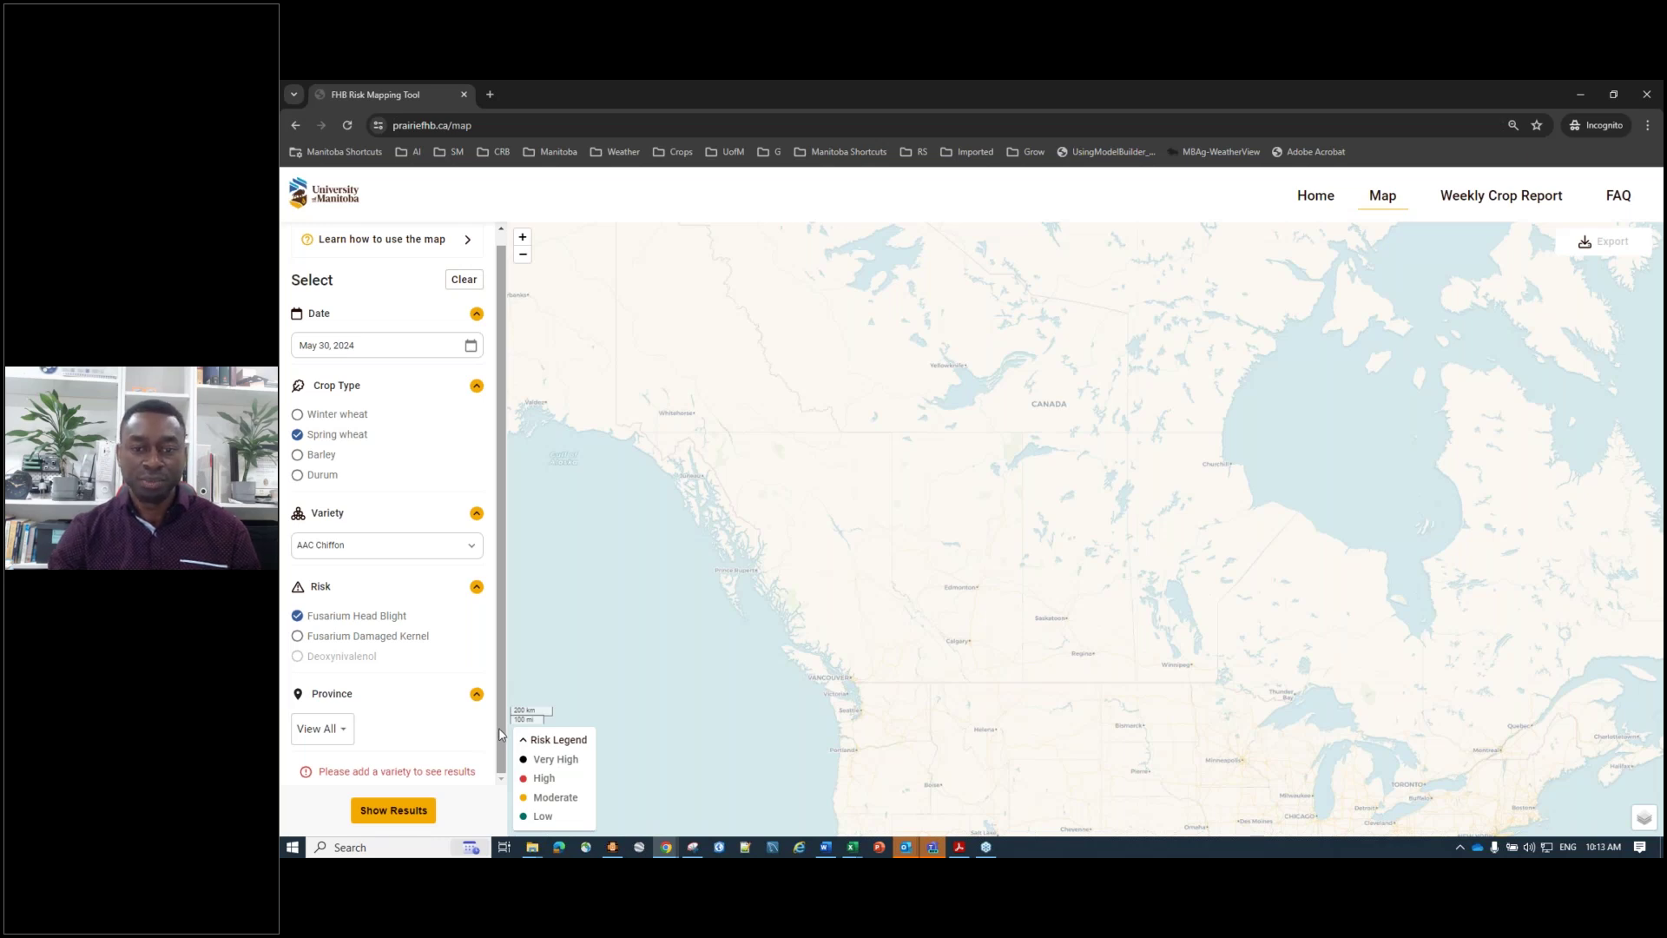
click(349, 739)
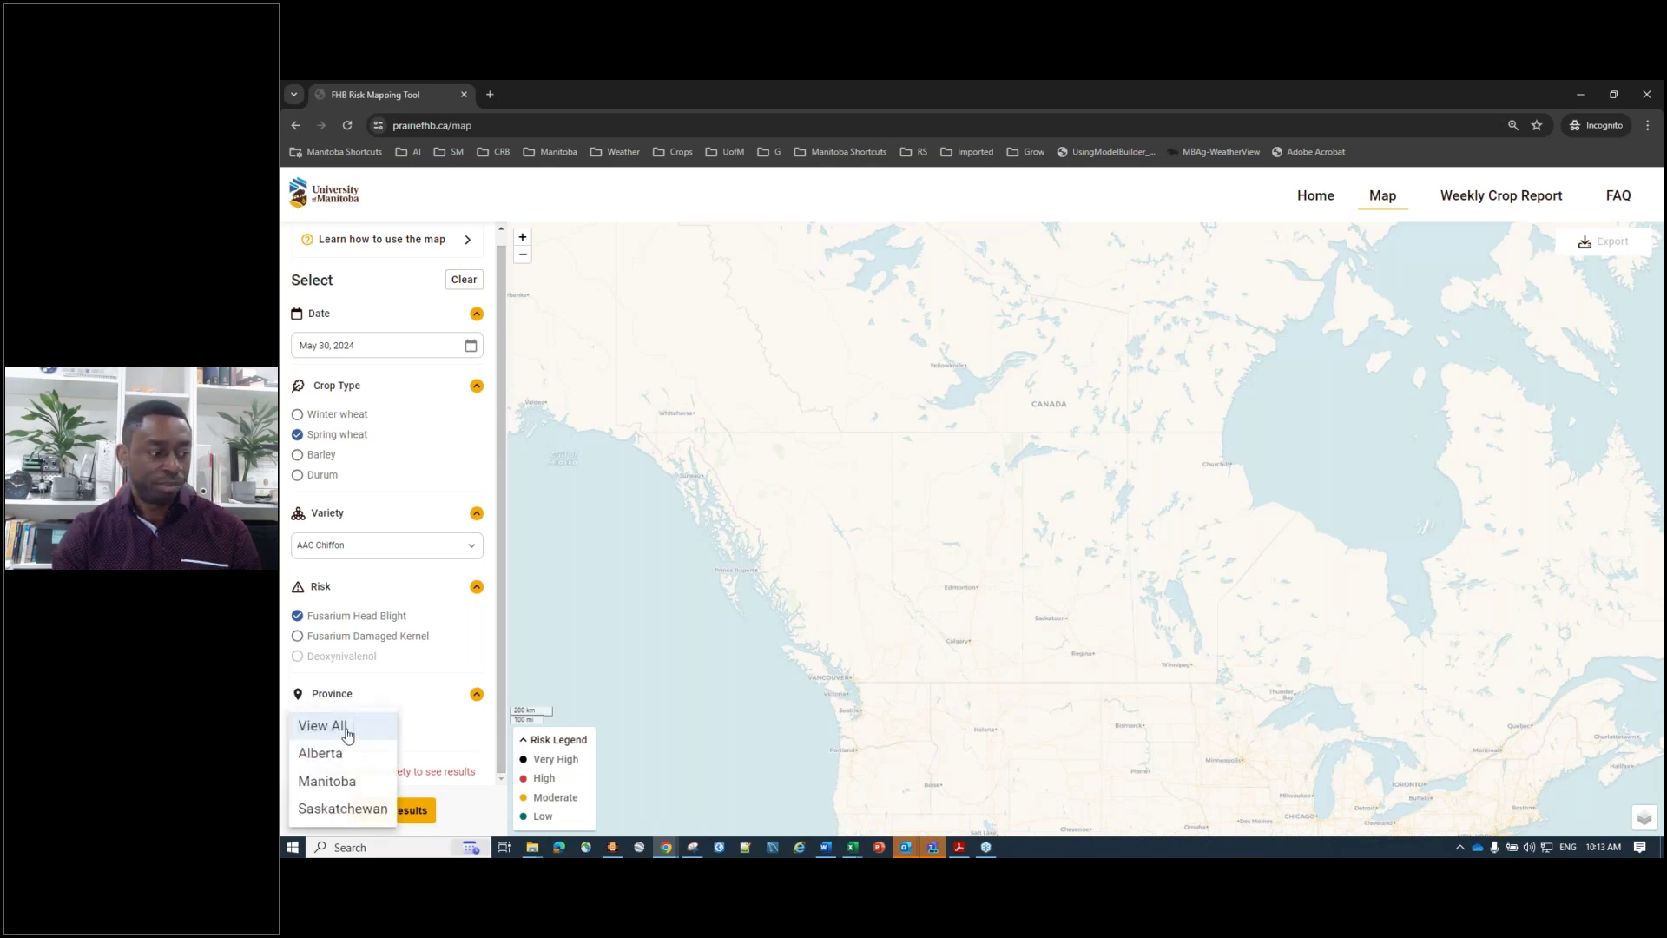
click(348, 814)
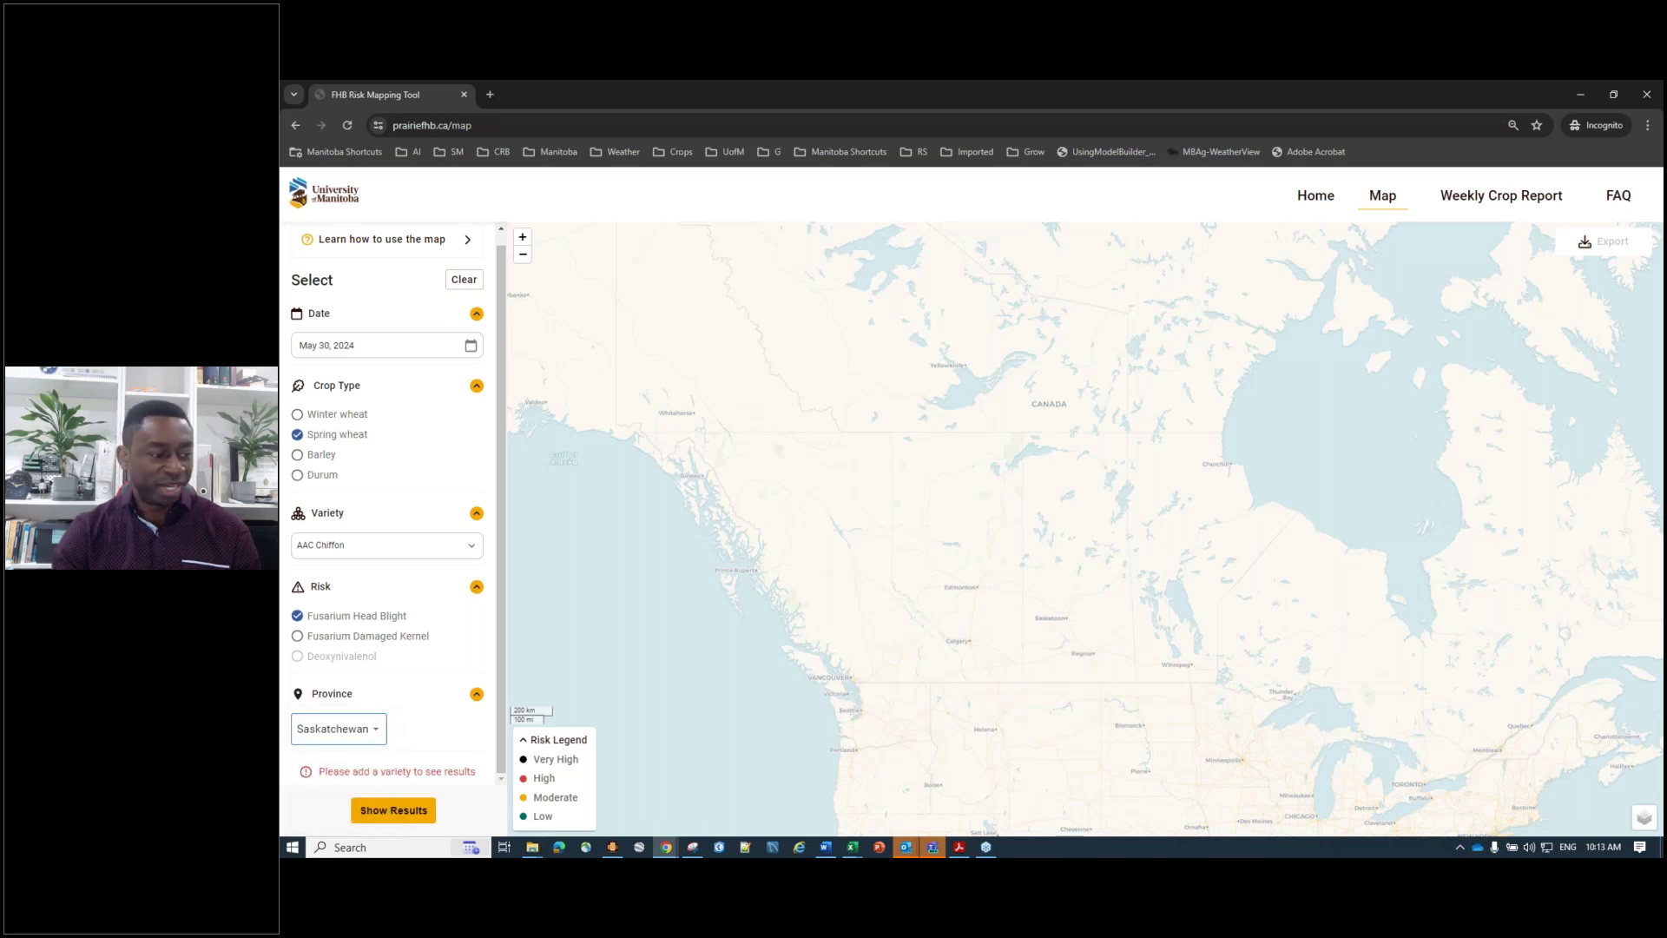
click(378, 819)
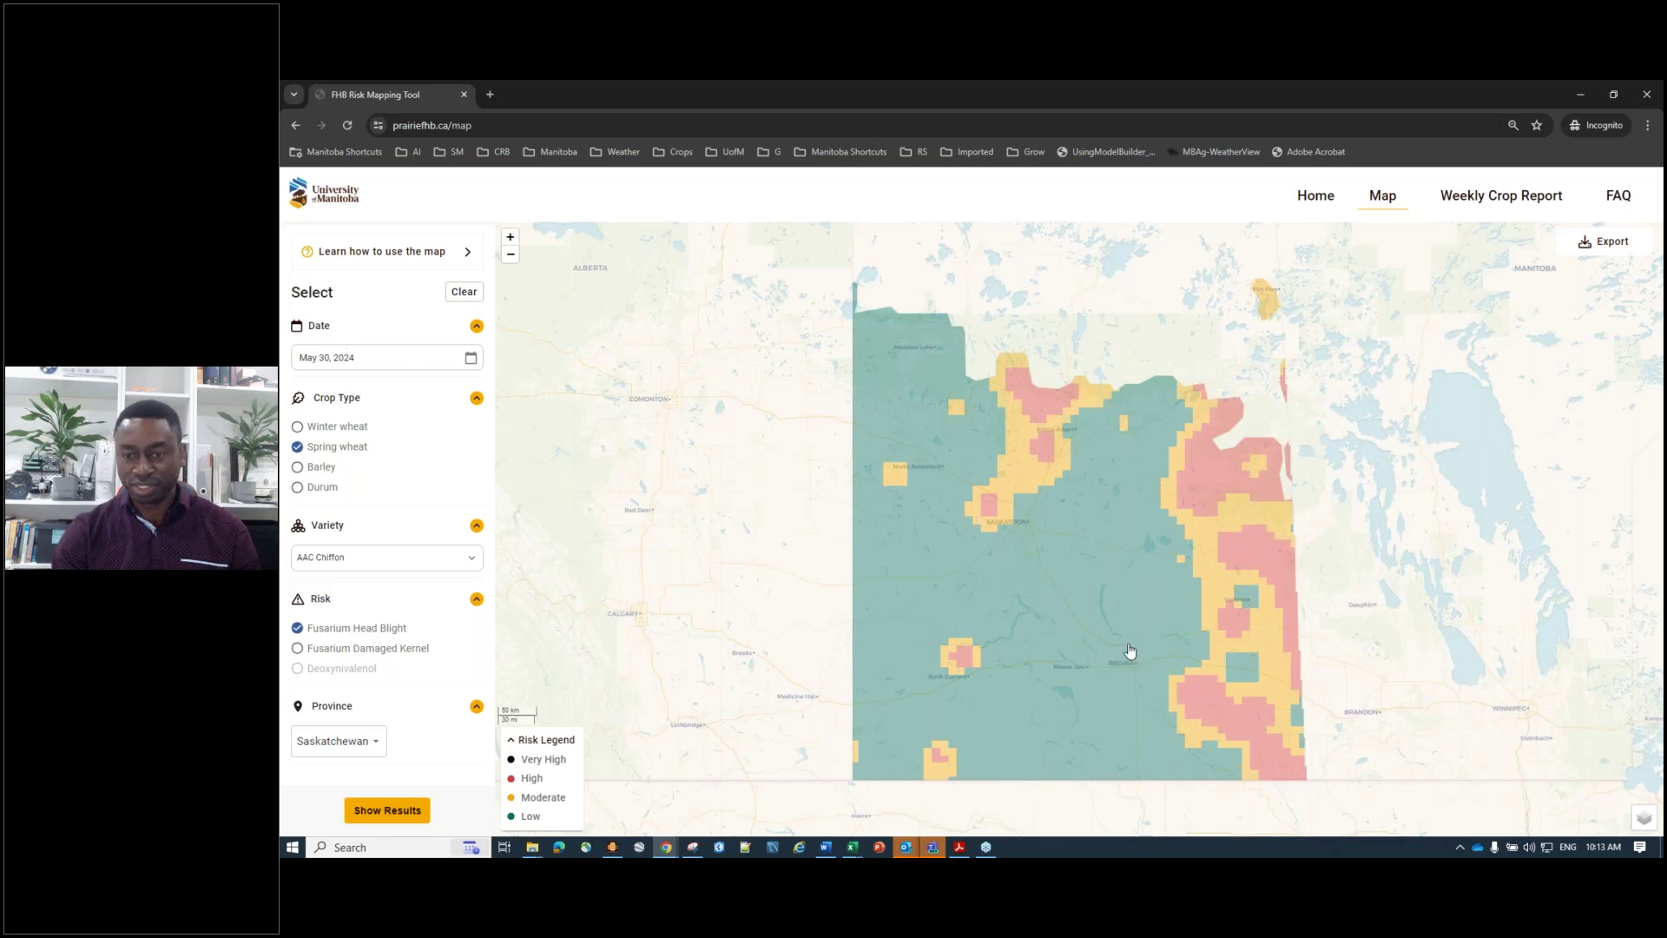
Set the province filter to View All and show the risk results for all provinces
click(378, 742)
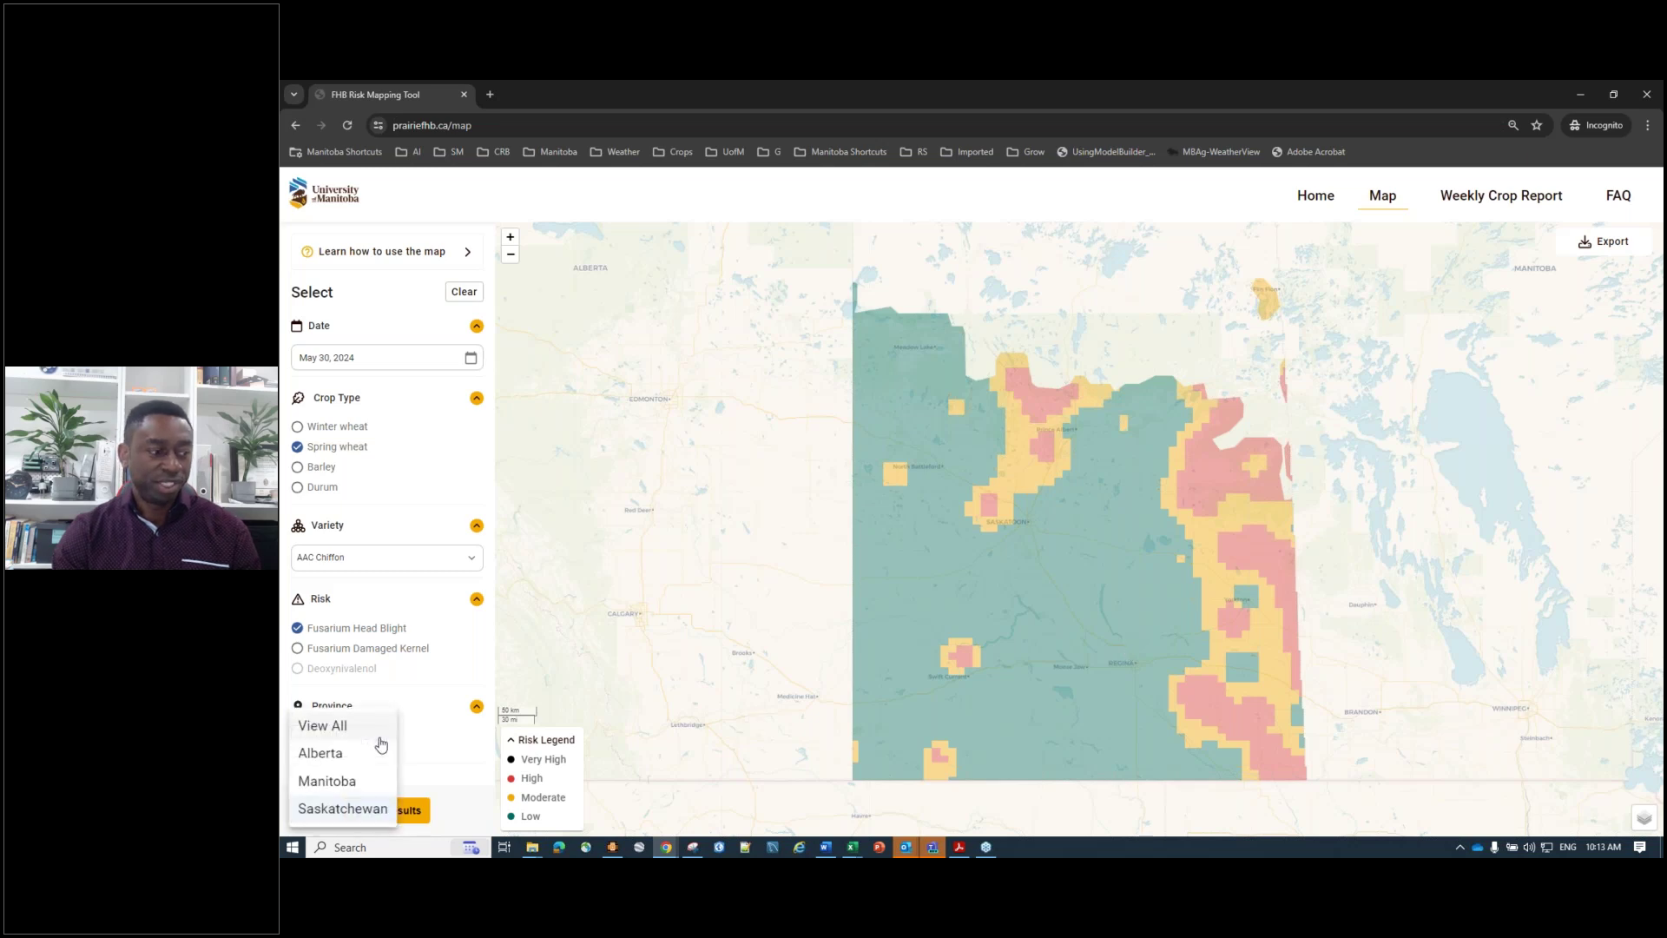
click(358, 730)
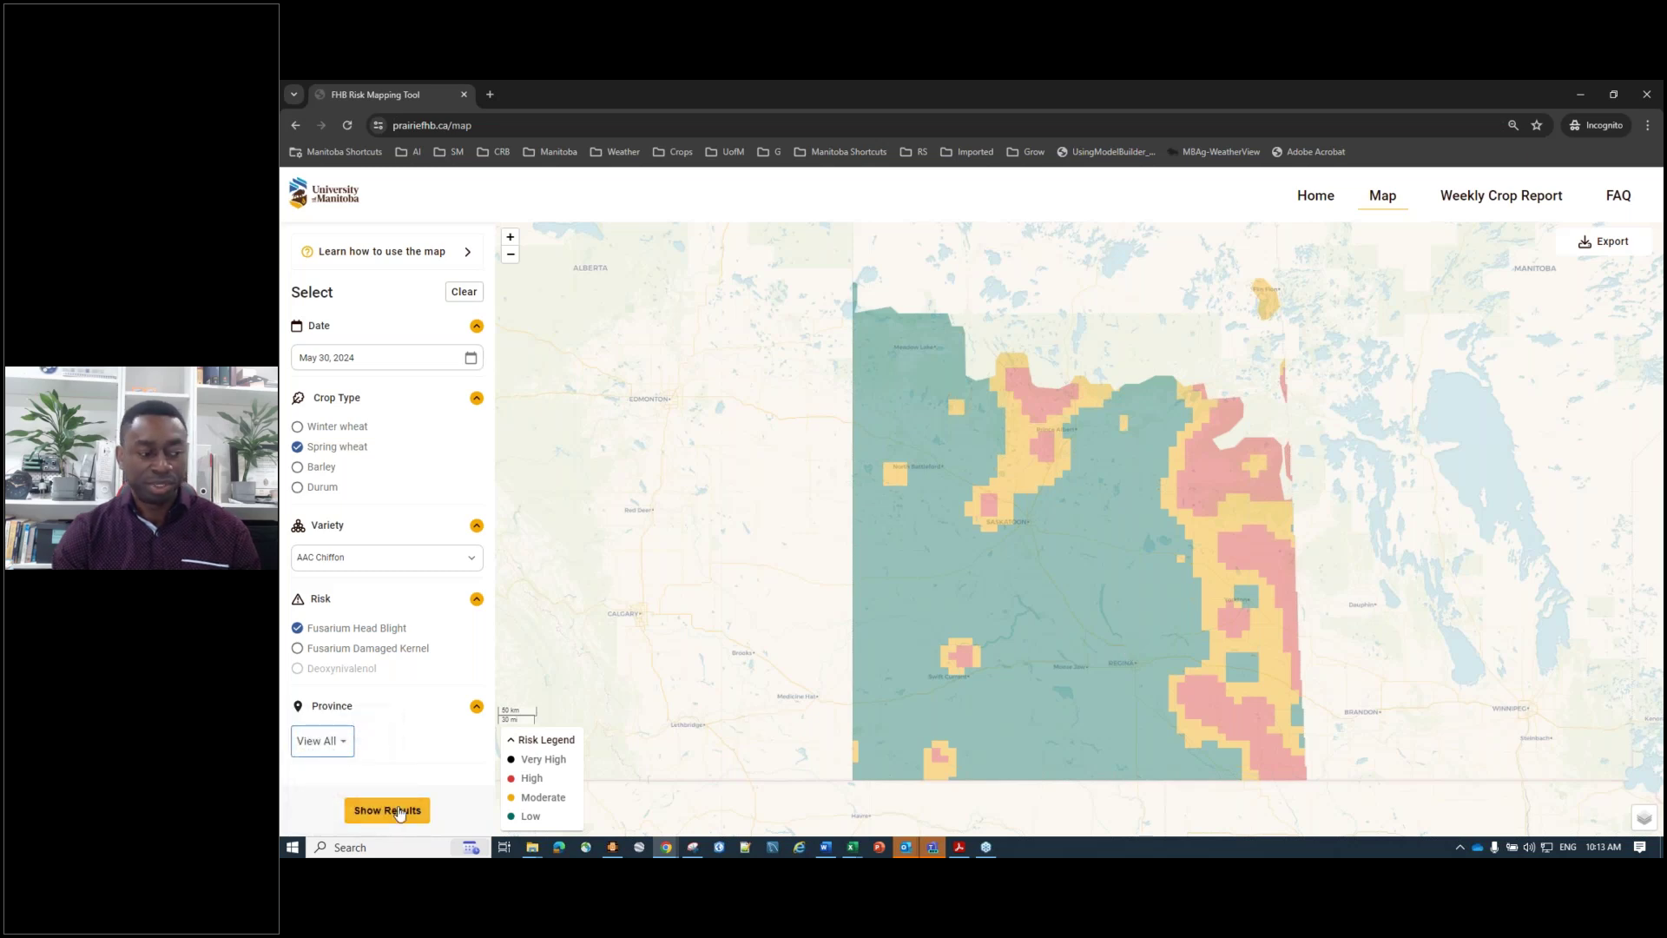
click(348, 742)
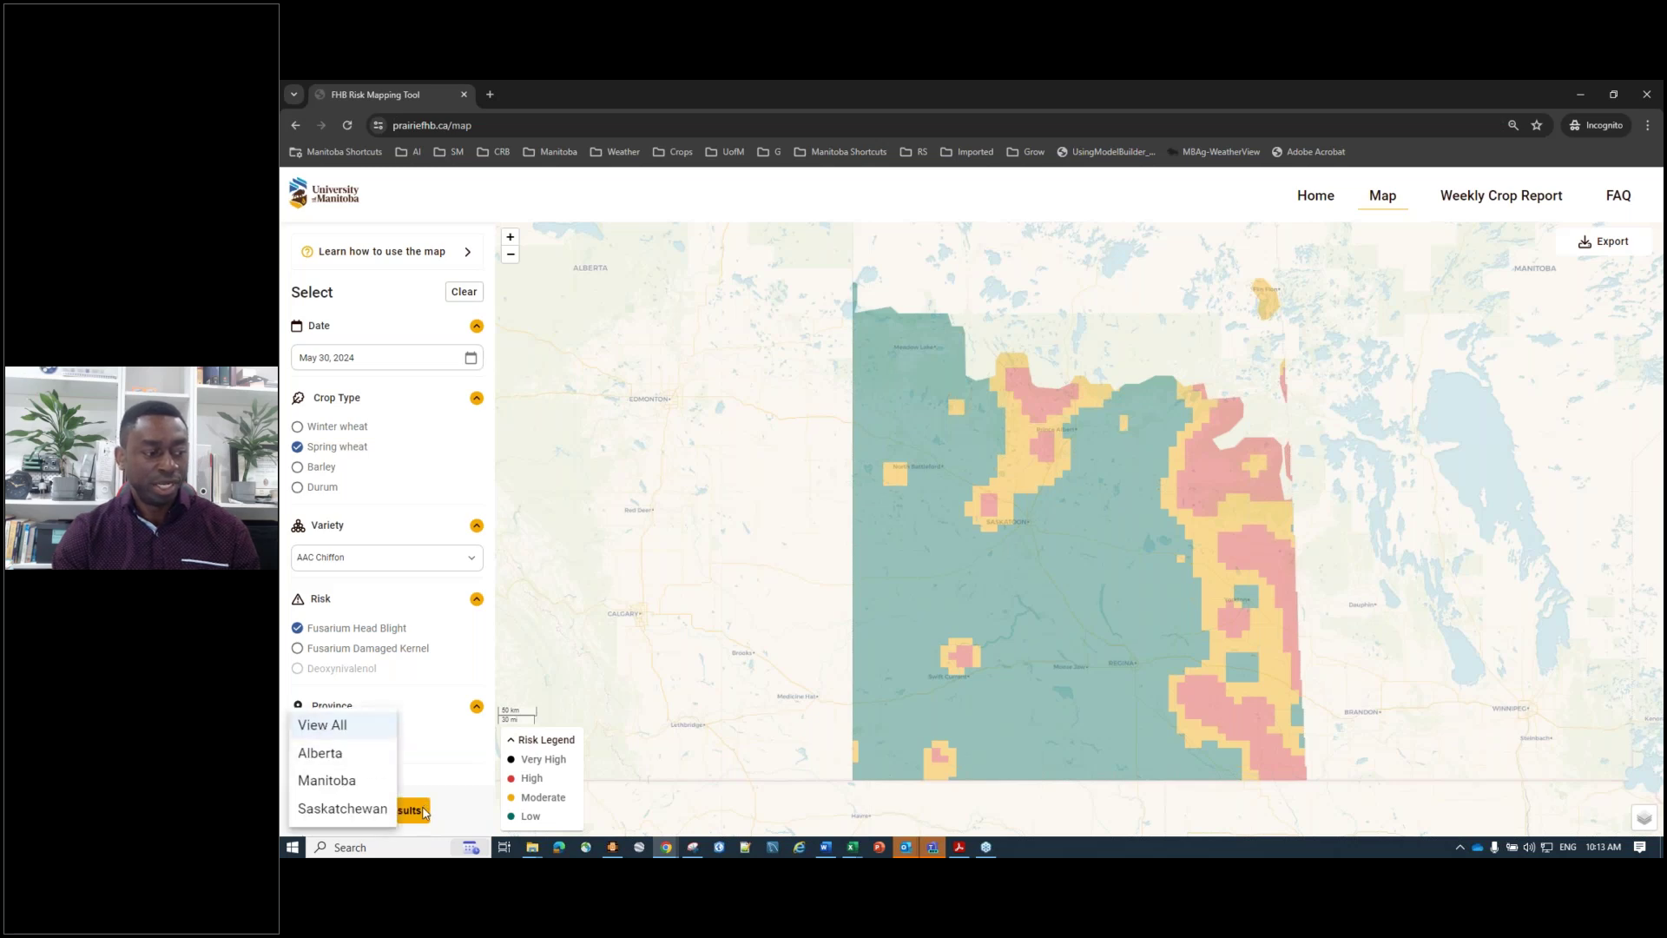
click(425, 813)
click(395, 811)
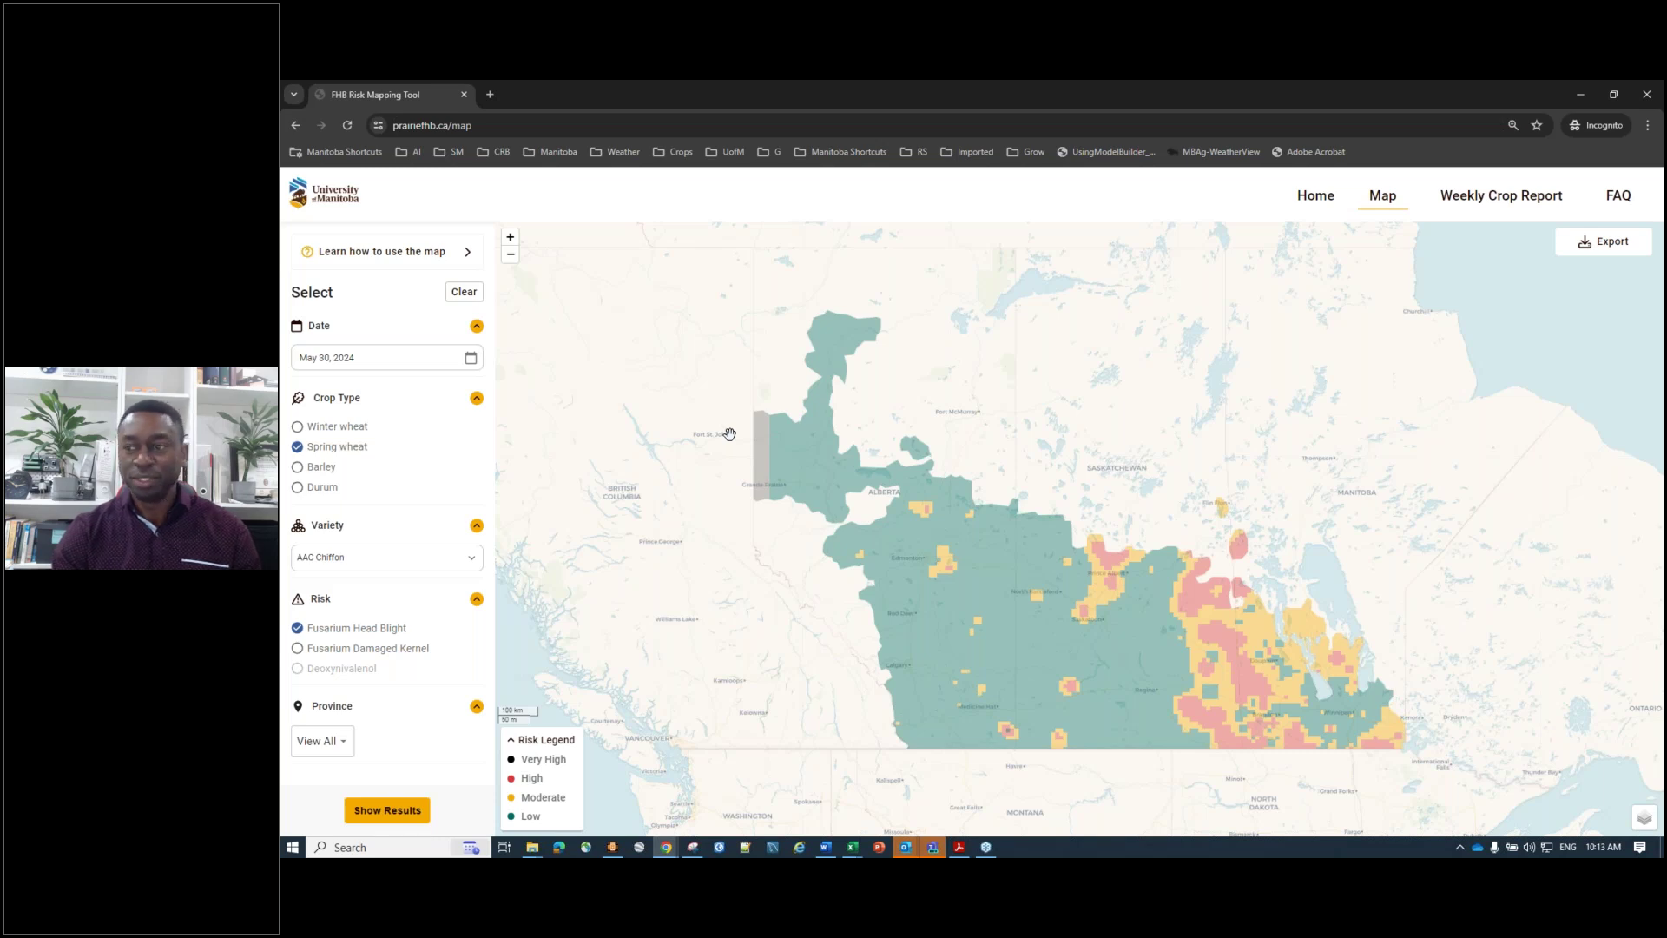
Show the risk results for the variety AAC Awesome, followed by those for AAC Concord
key(alt+Tab)
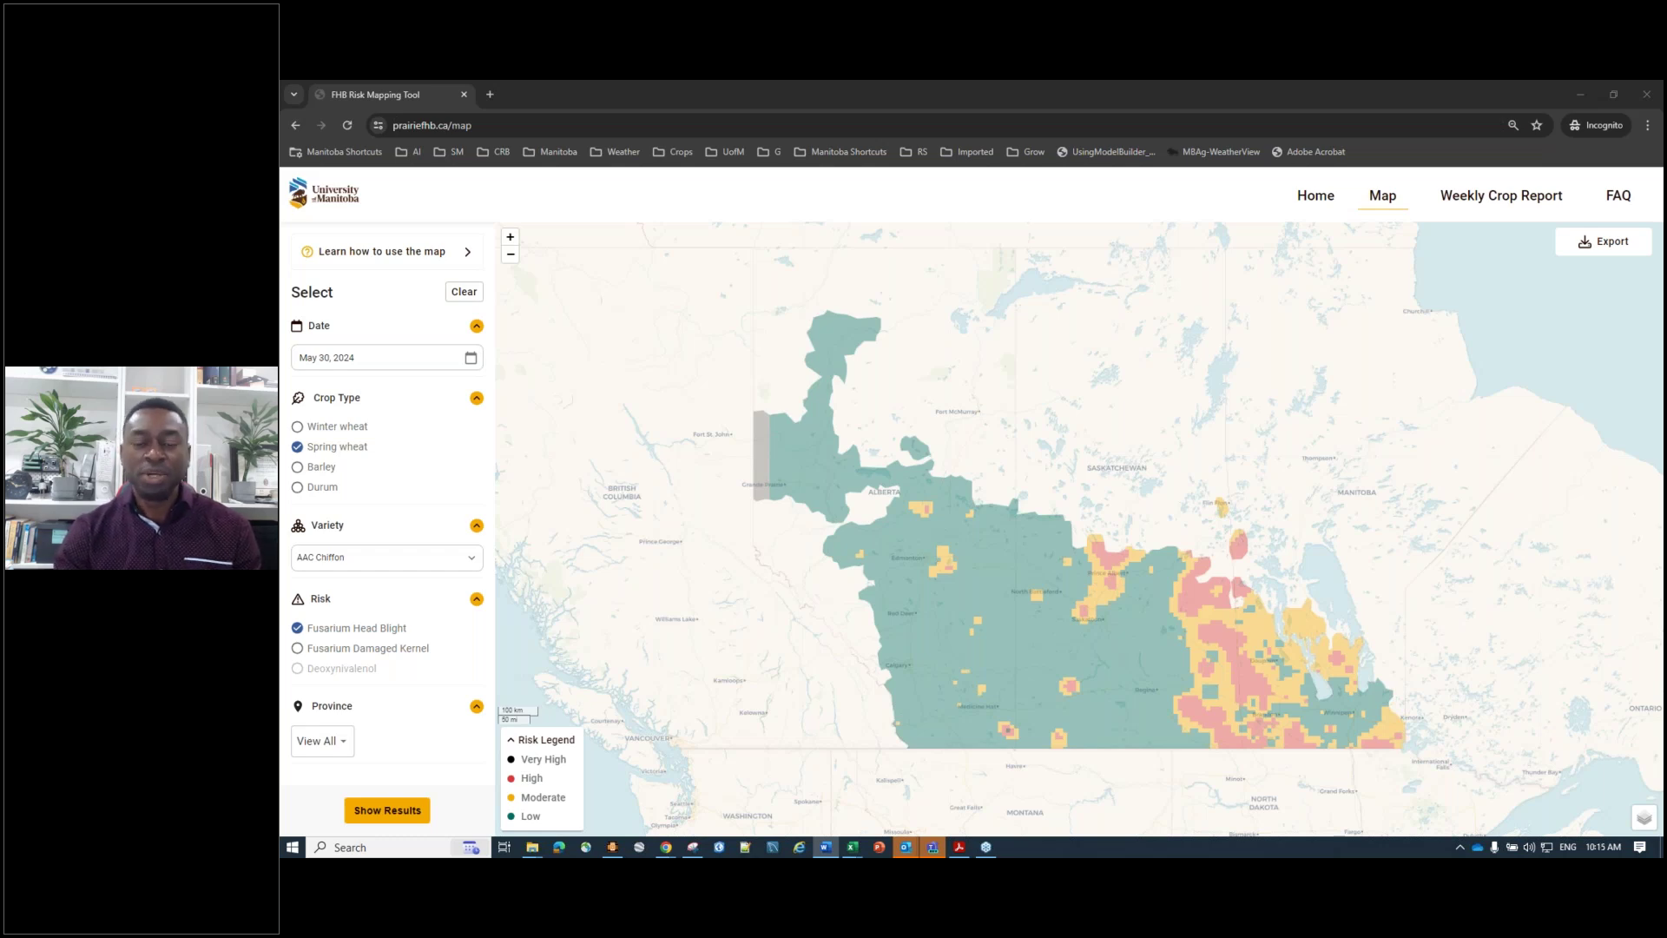
click(358, 557)
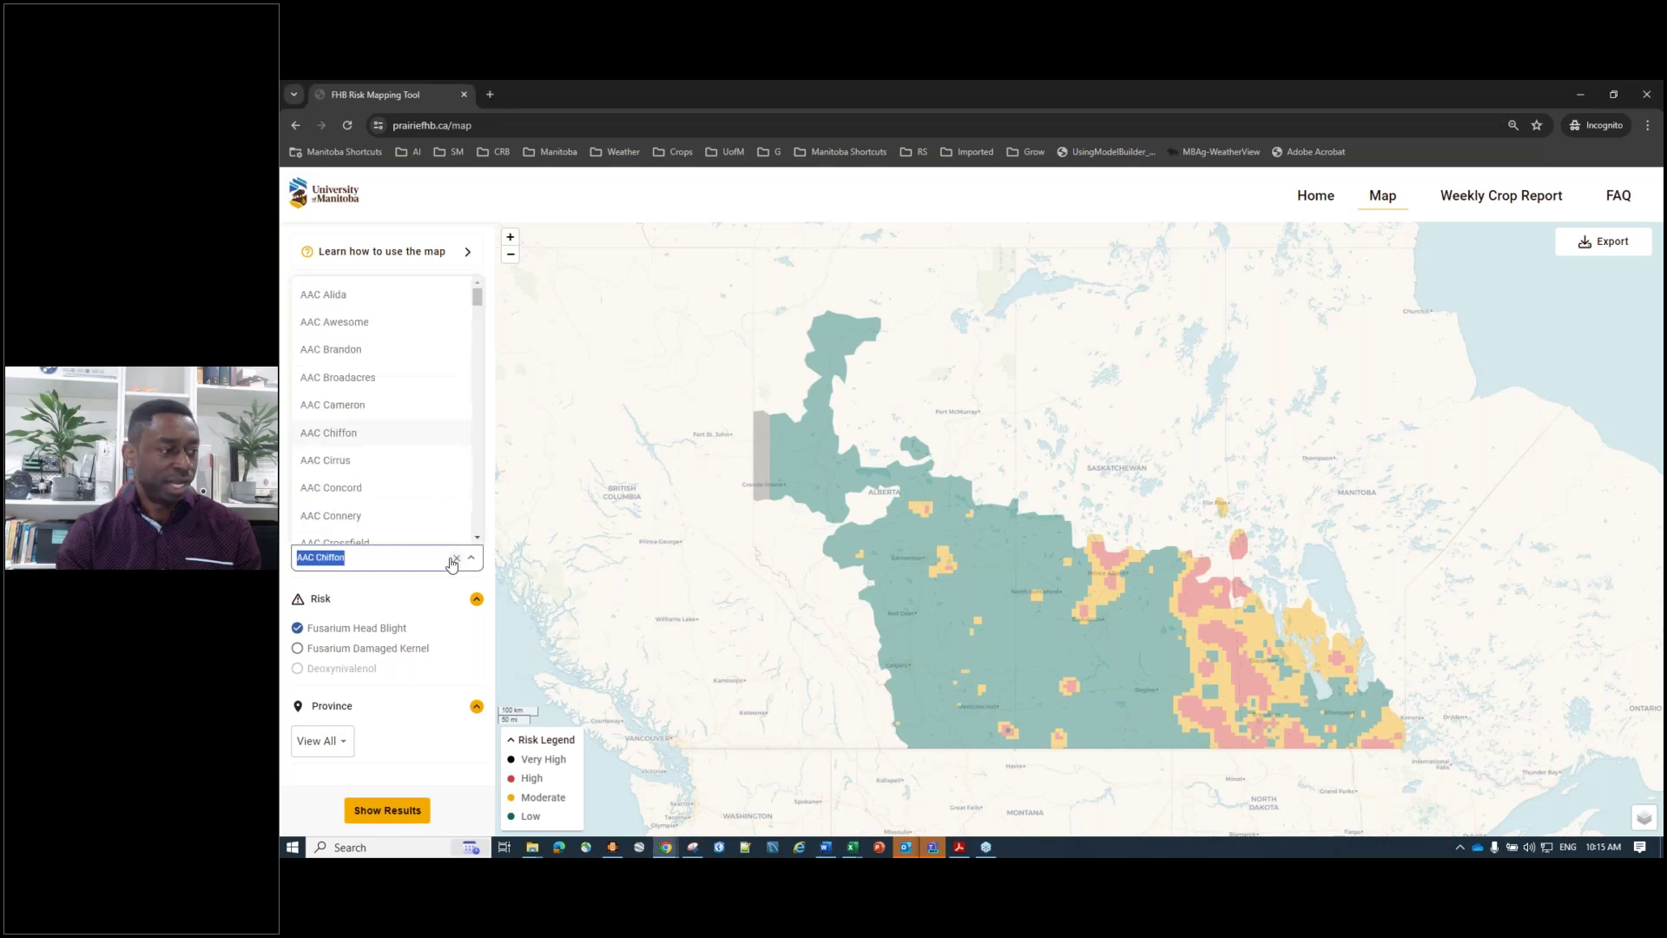
click(354, 323)
click(388, 817)
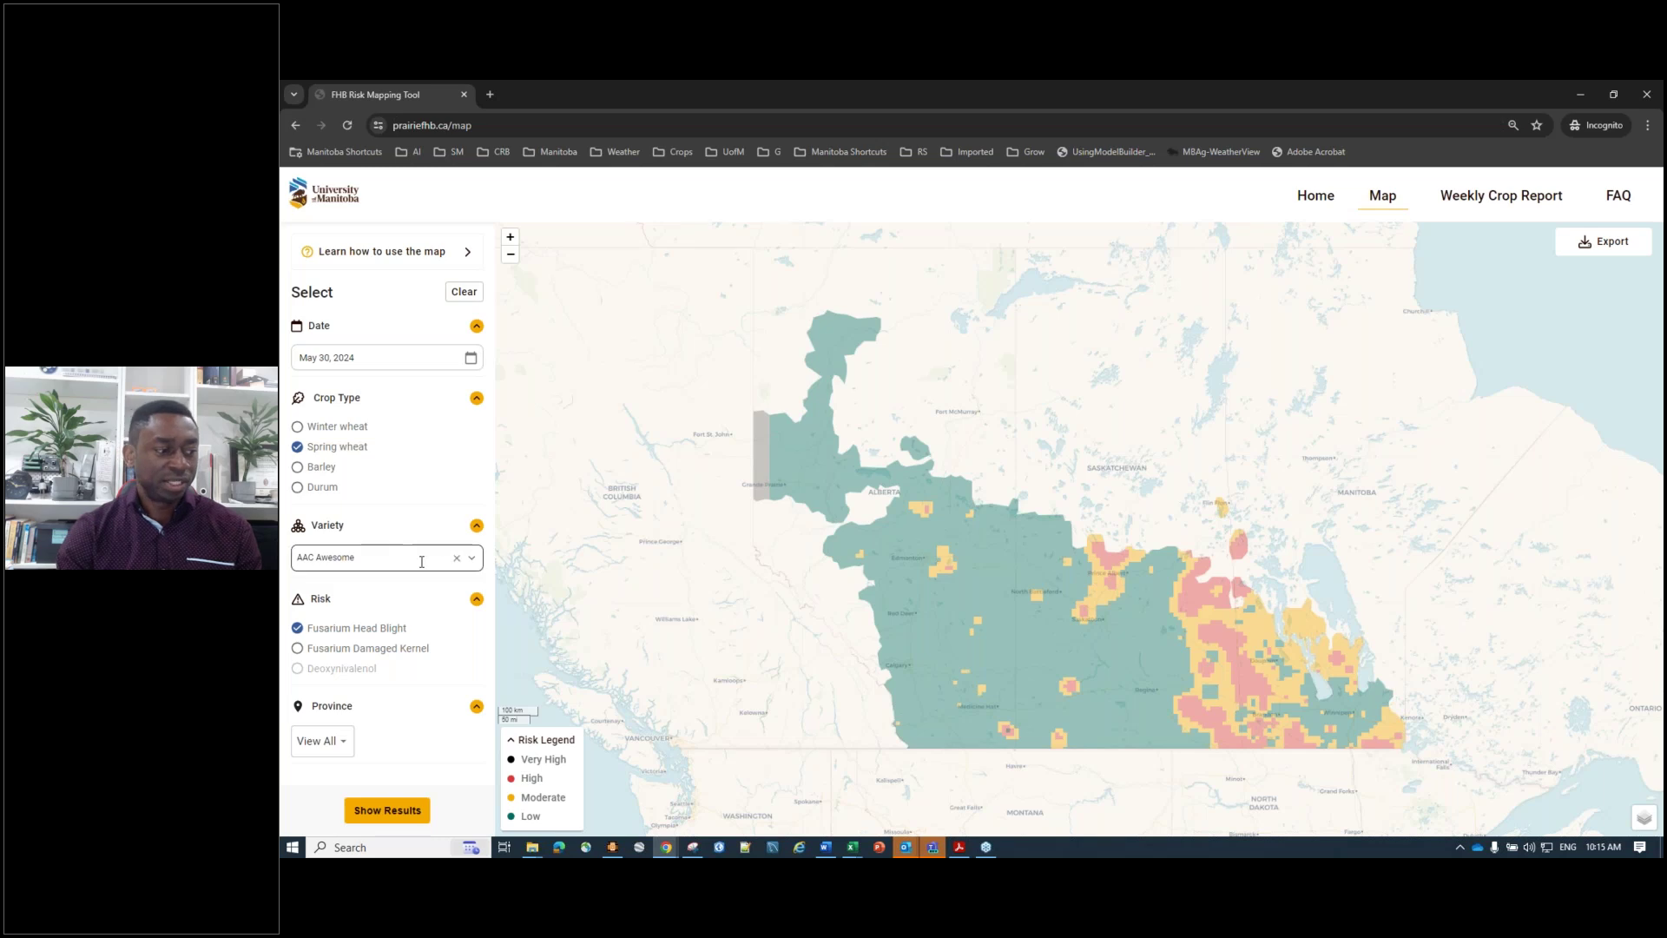
click(472, 560)
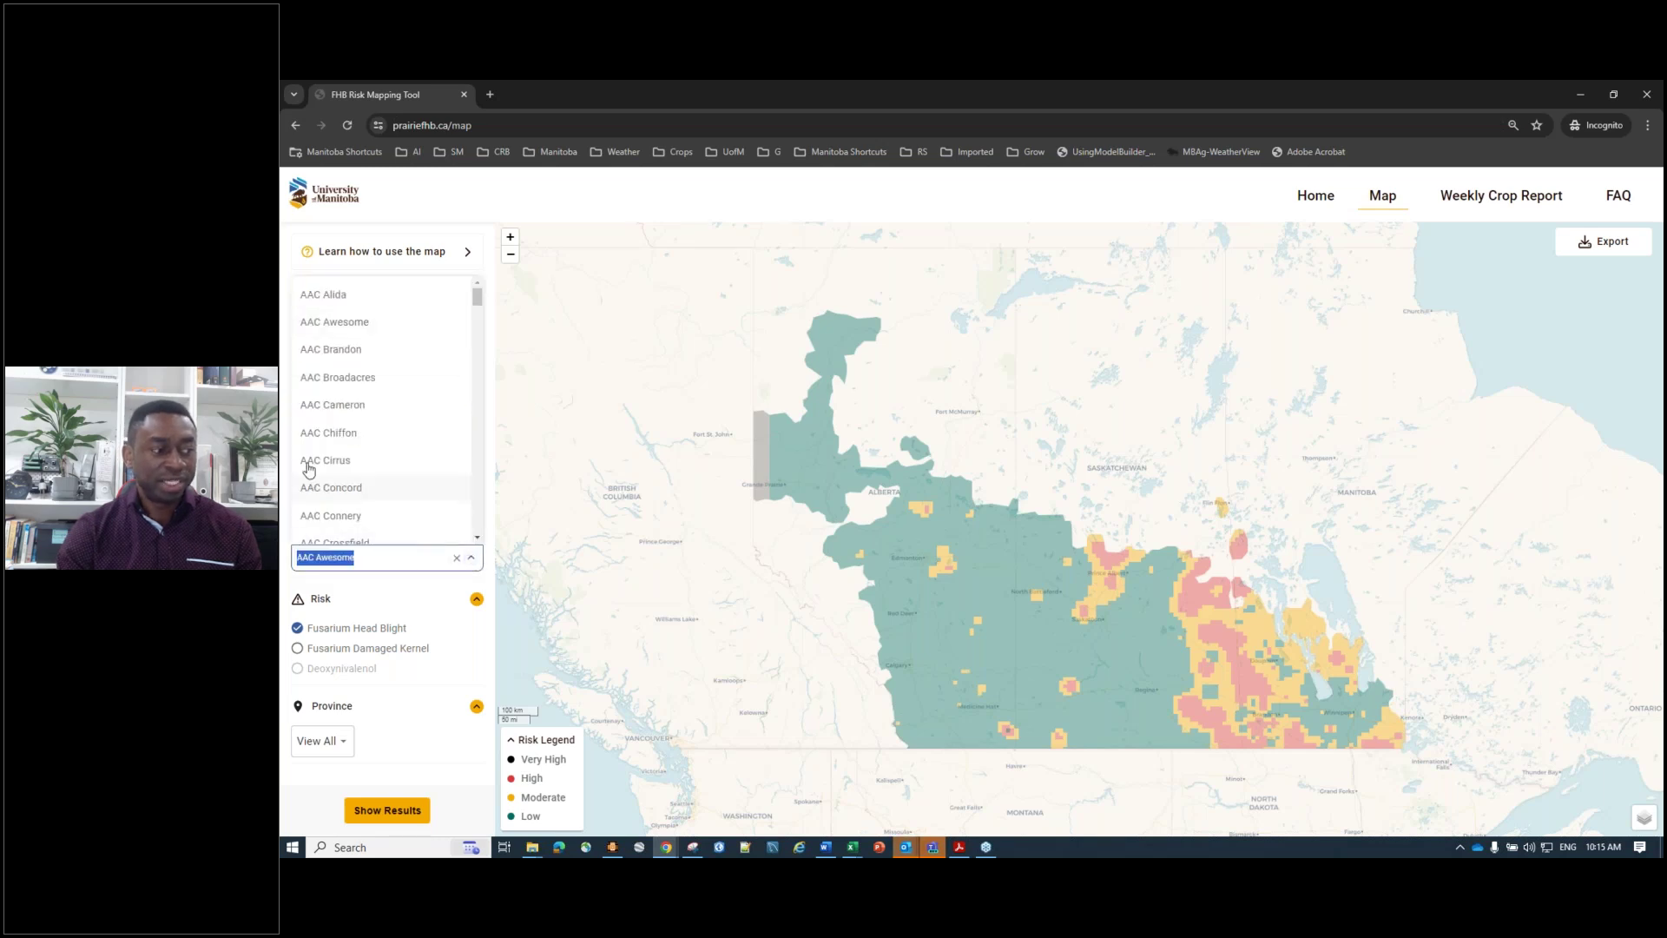
click(347, 495)
click(387, 810)
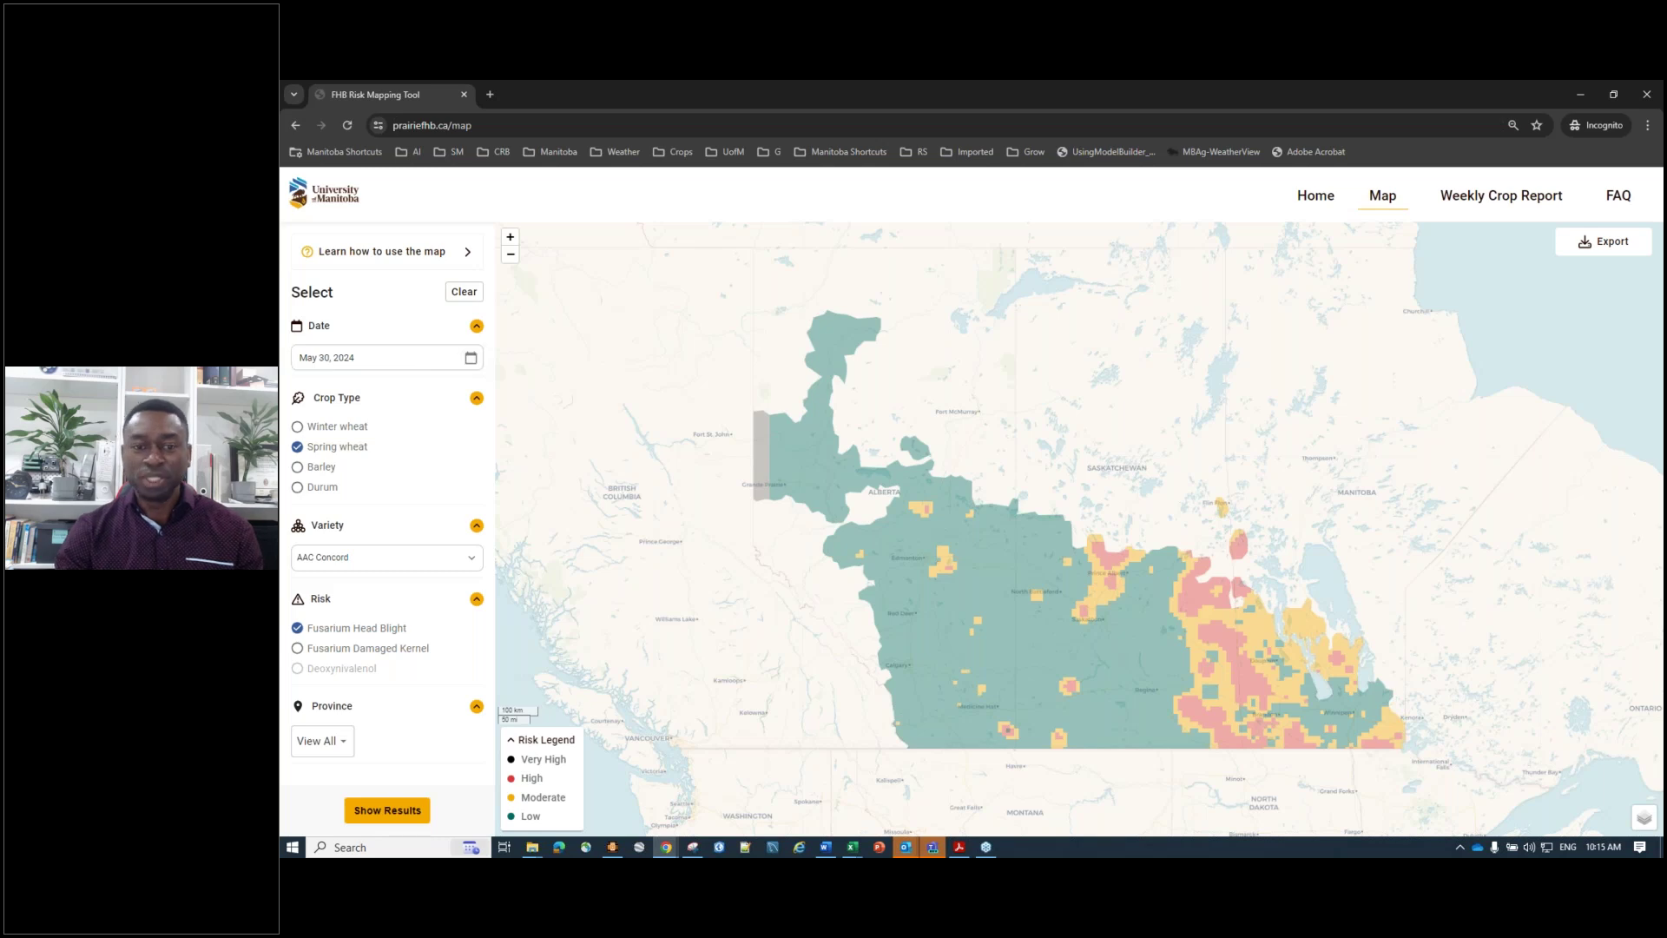
Show the risk results for May 31, 2024, followed by those for June 01, 2024
click(470, 358)
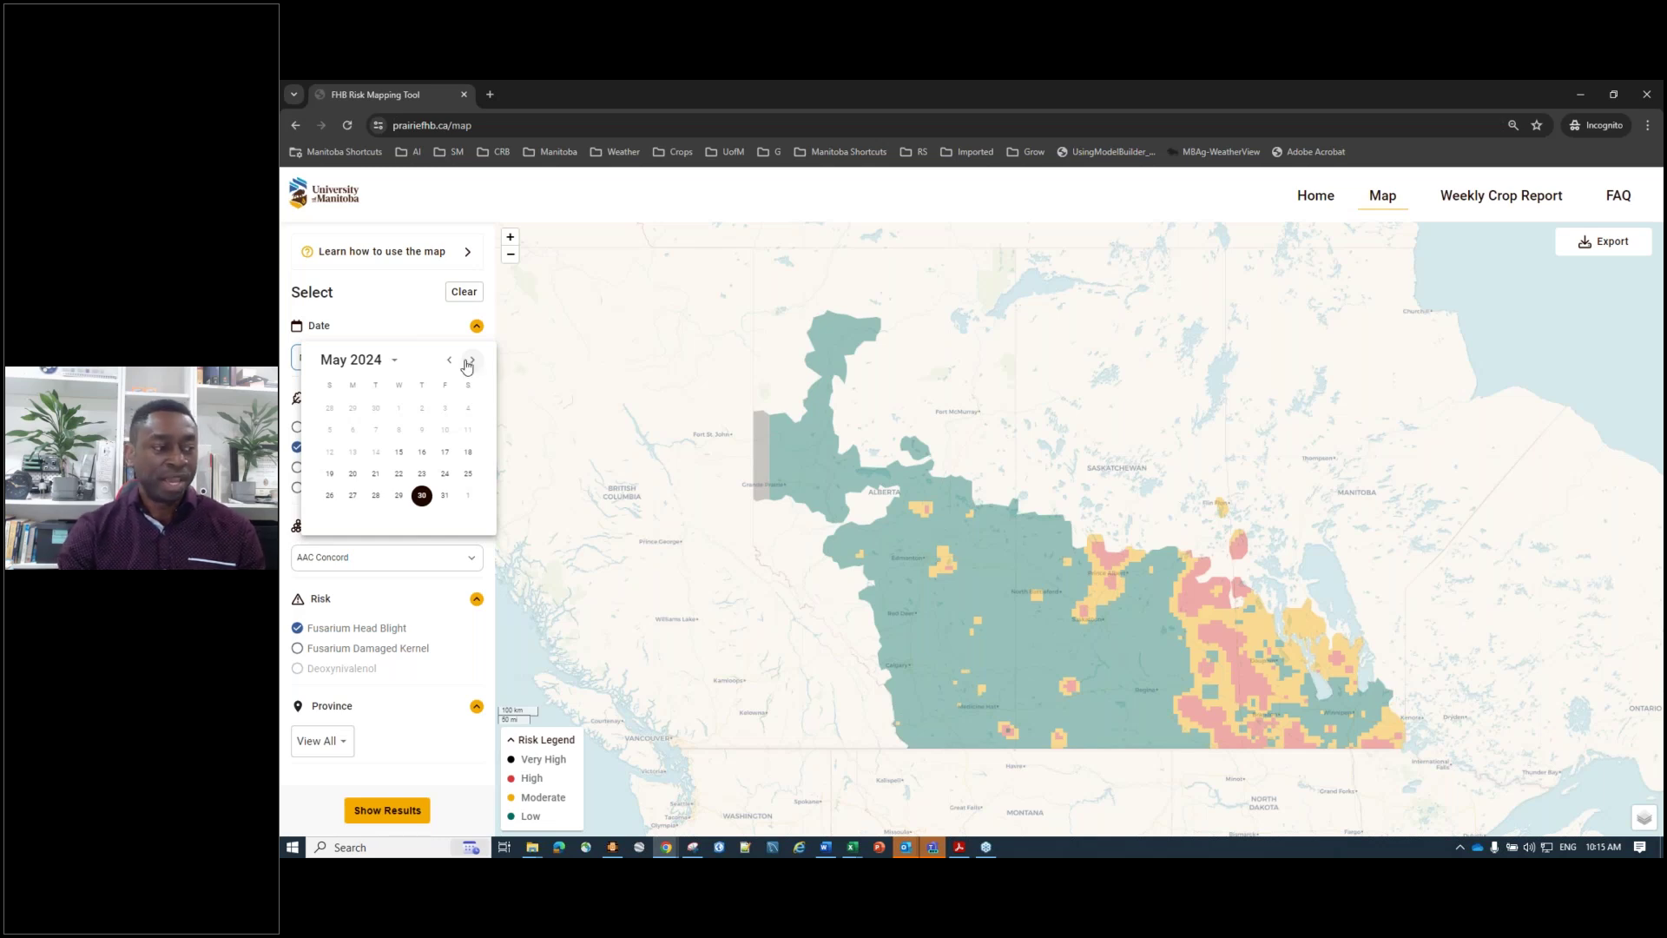
click(443, 498)
click(382, 815)
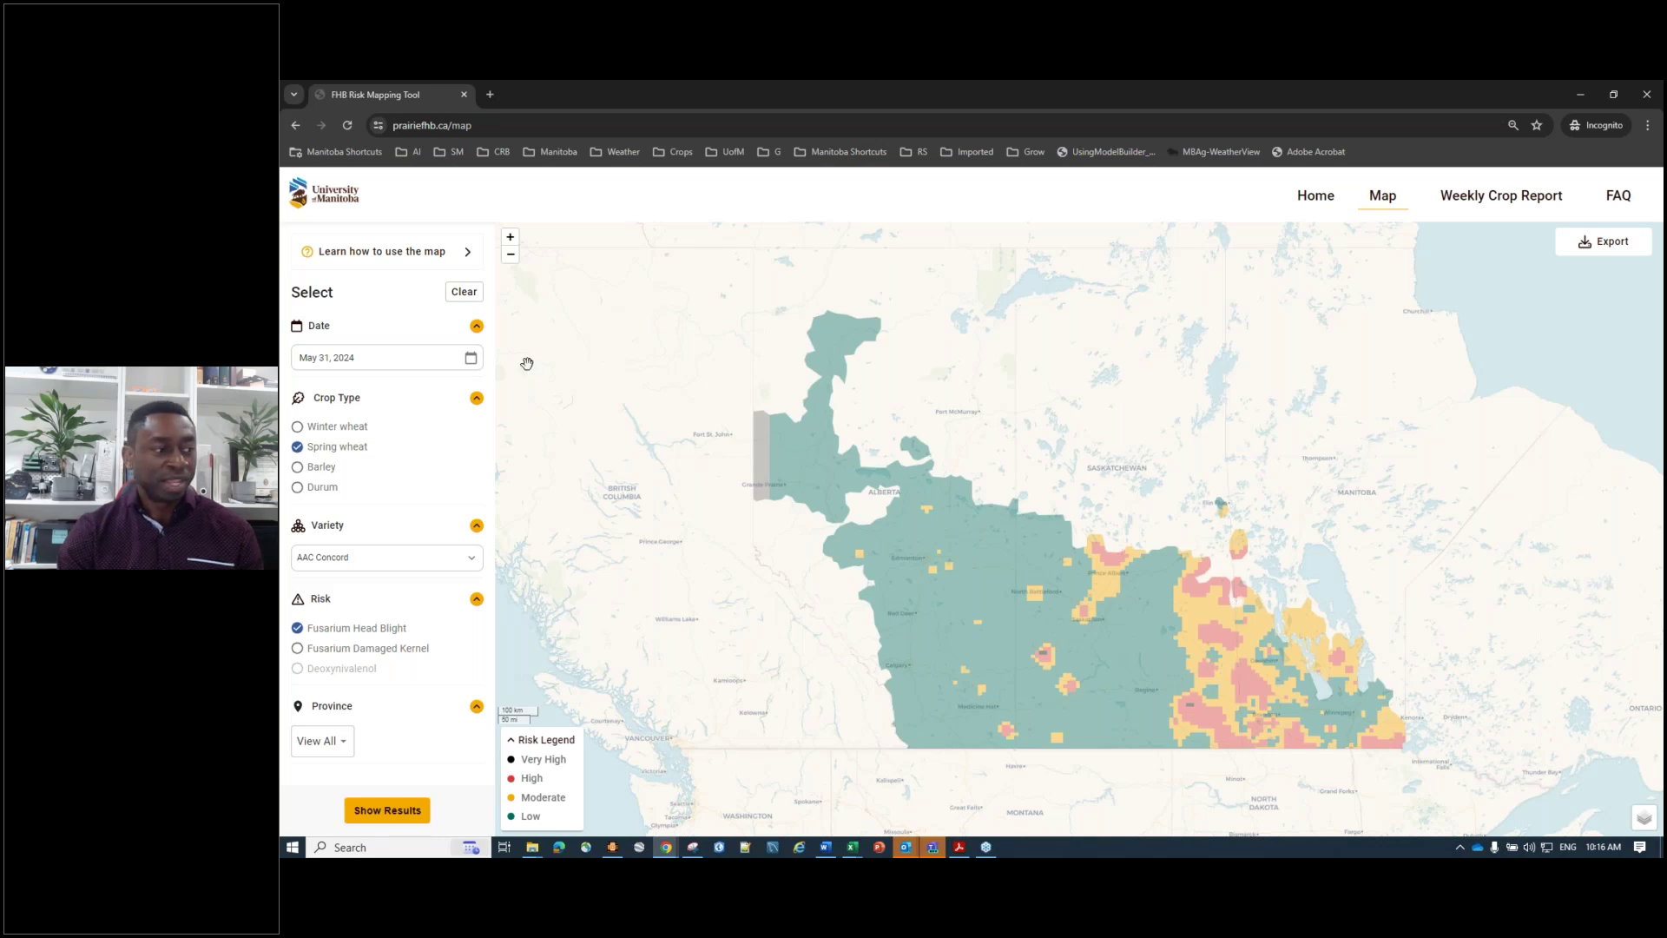
click(471, 358)
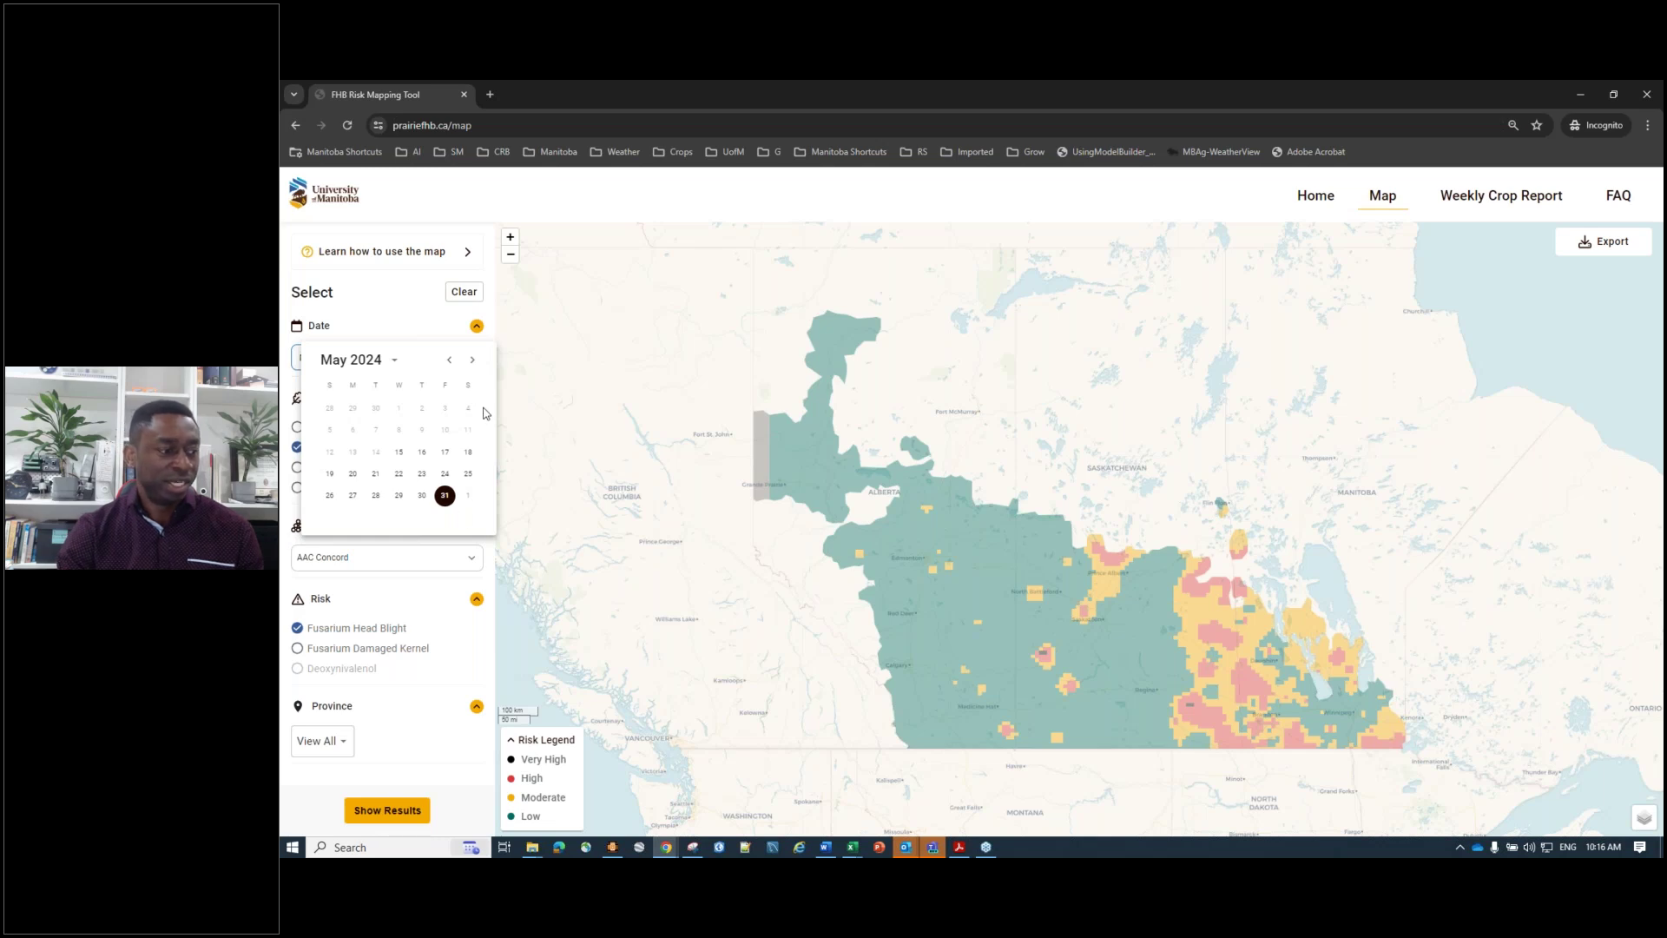
click(468, 495)
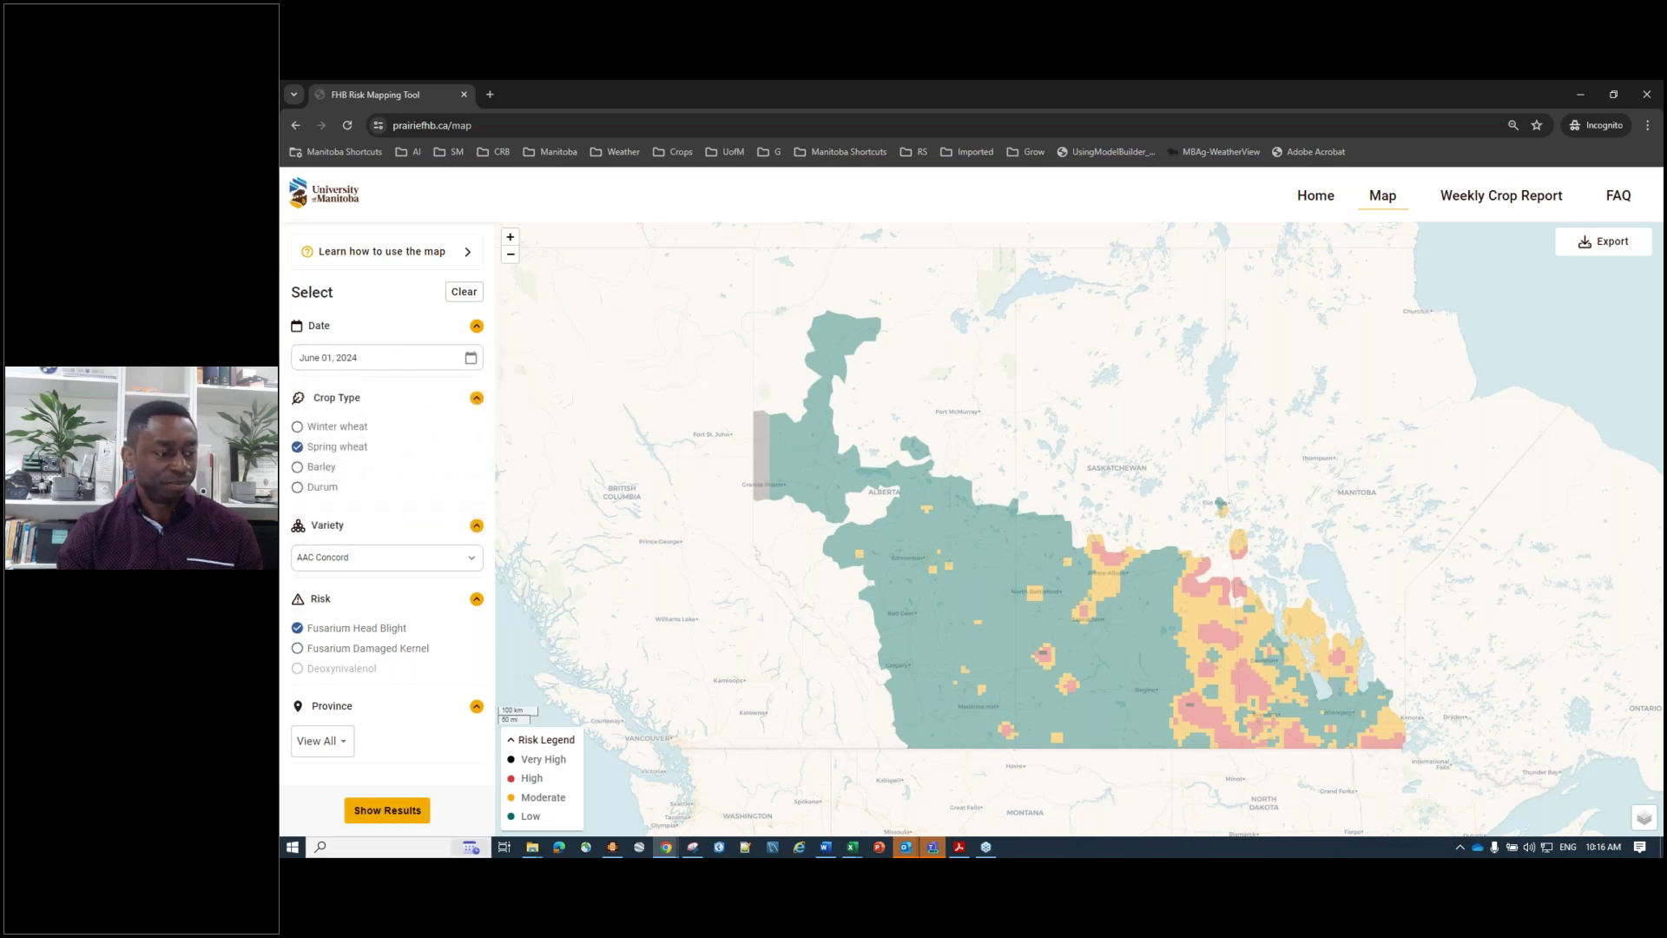
click(380, 813)
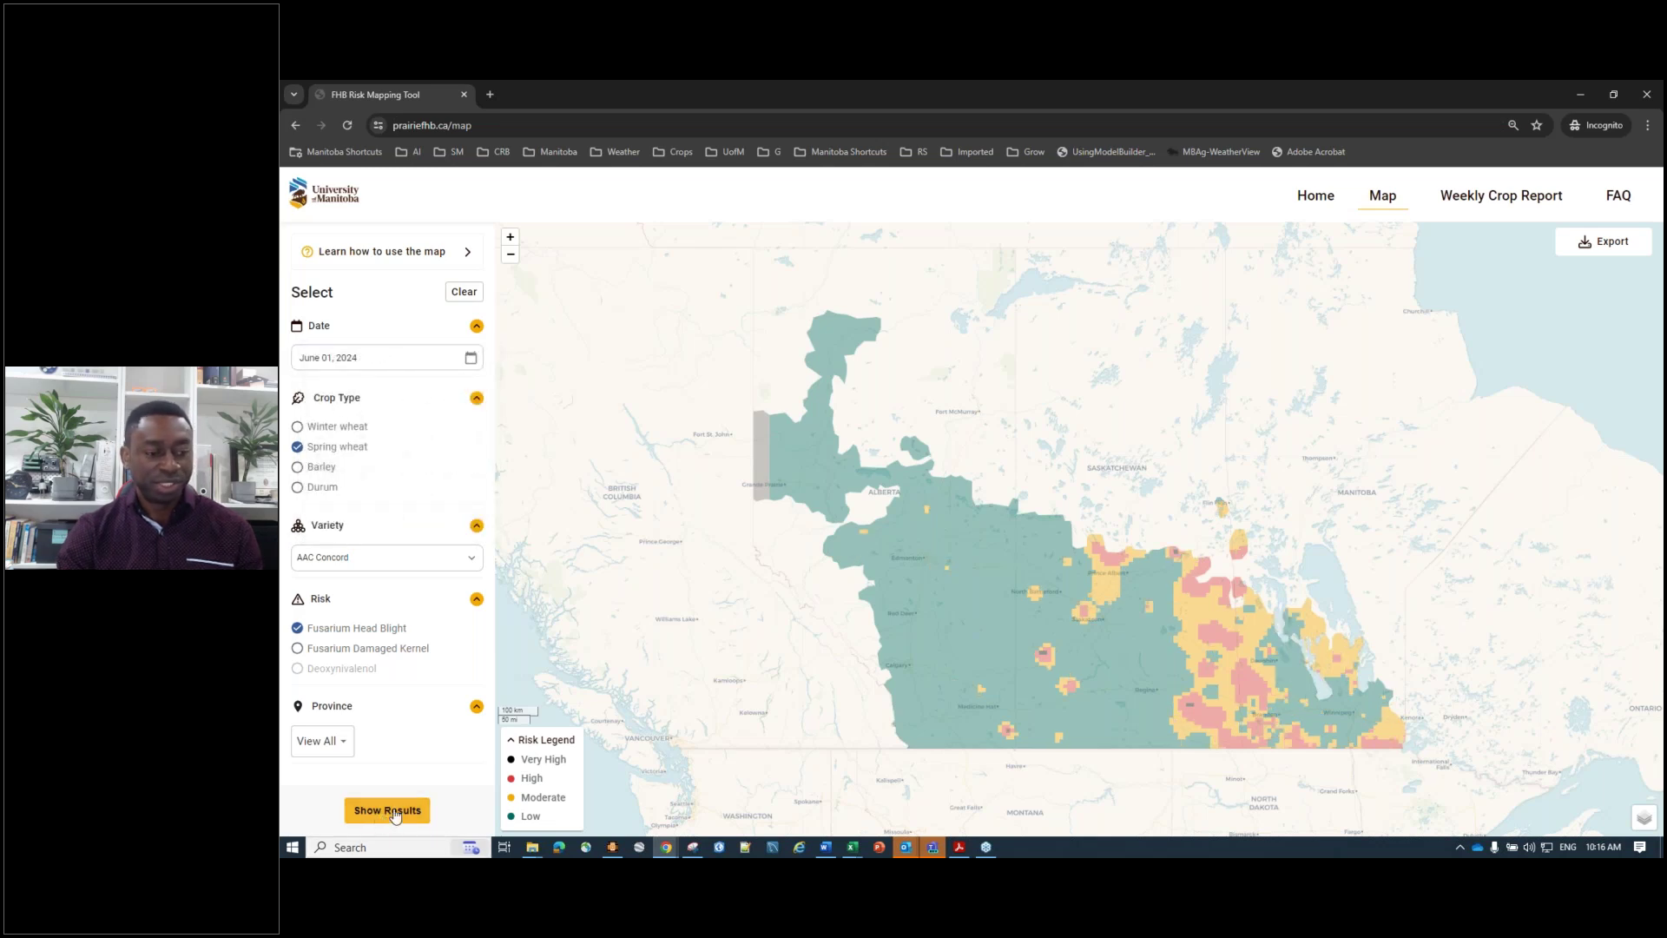
Set the date filter to June 04, 2024 and show the updated risk map
click(471, 358)
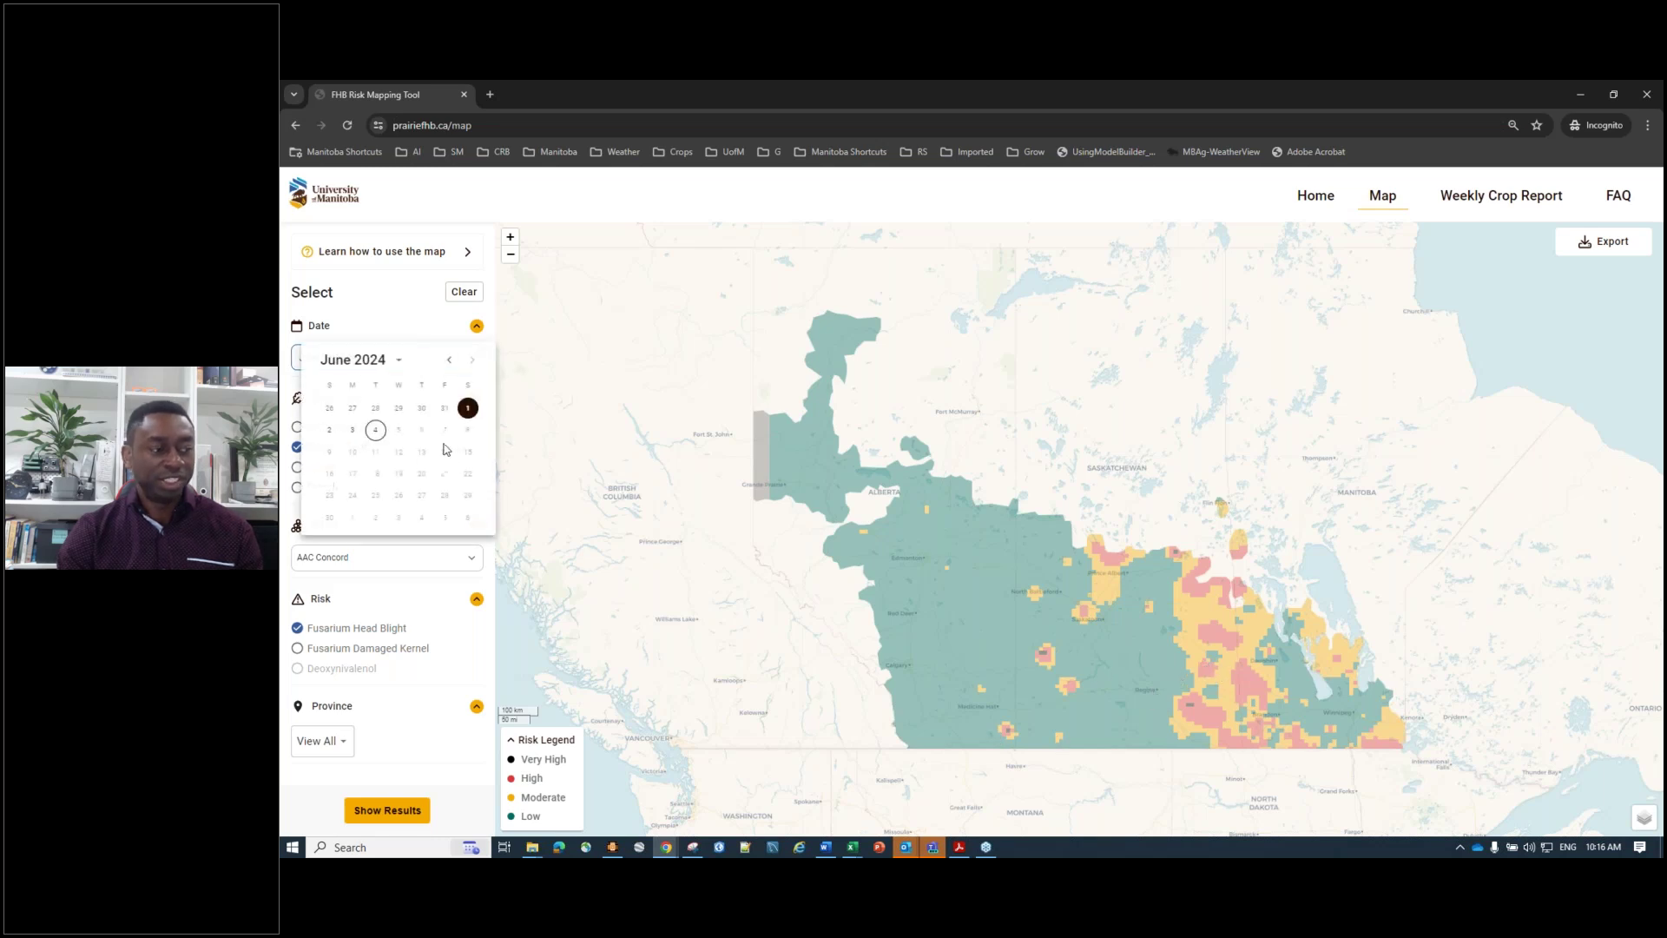
click(375, 429)
click(406, 810)
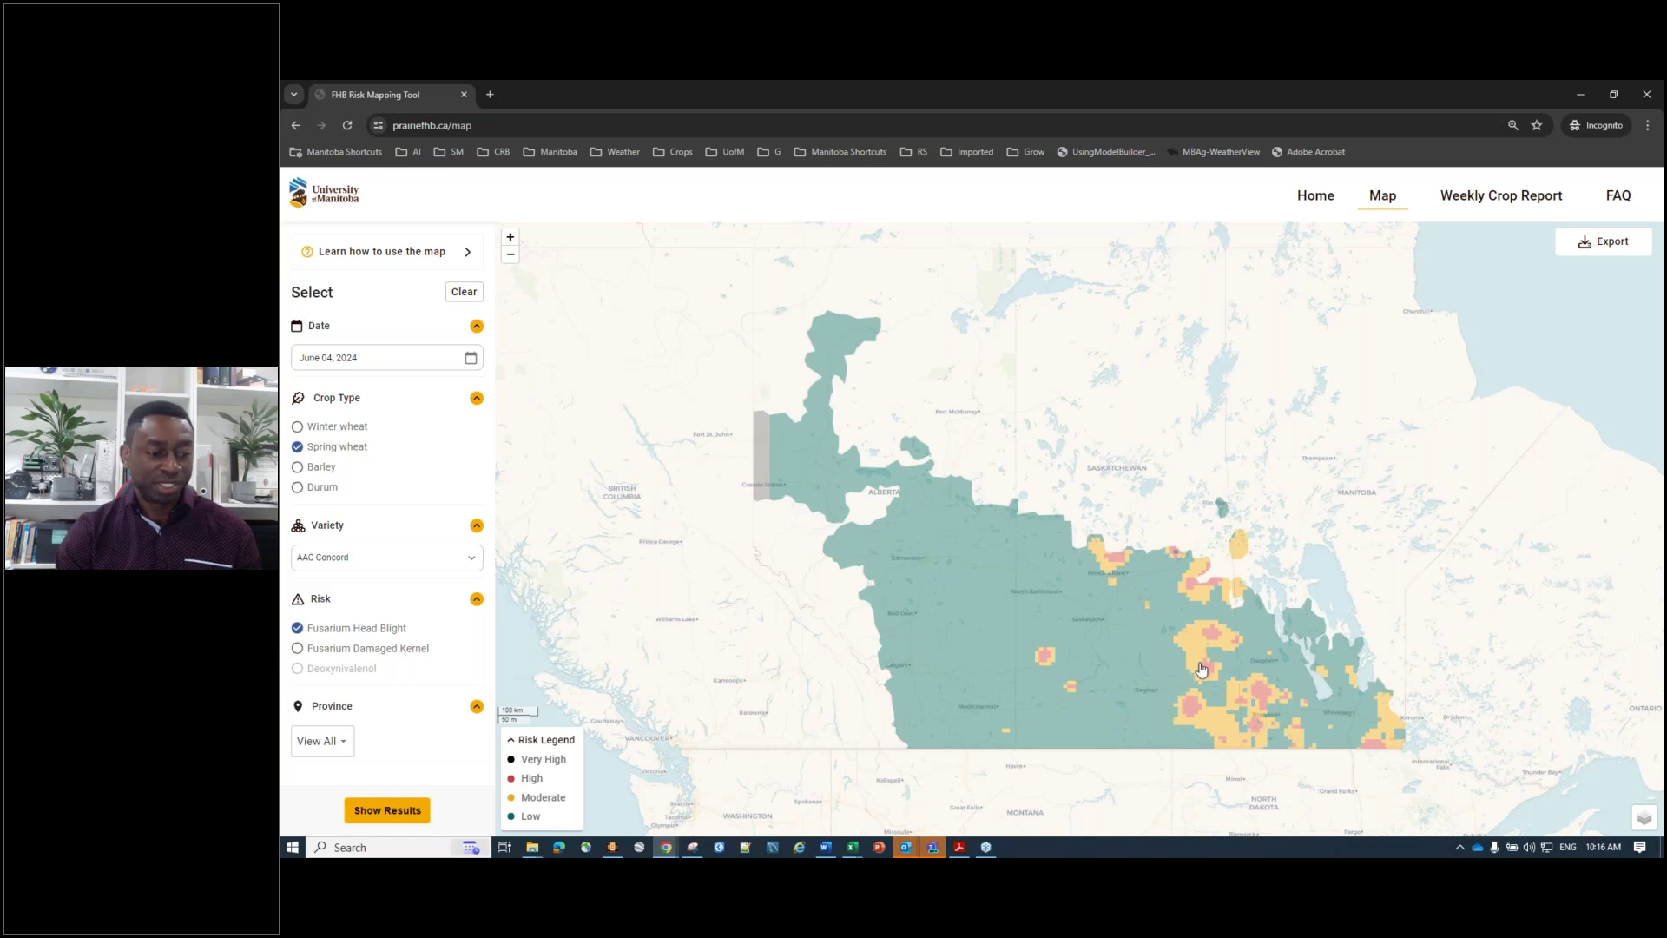
Examine the high and moderate risk areas around Melville and Yorkton up close and across the Prairies
scroll(1201, 669, up, 1)
scroll(1207, 670, up, 1)
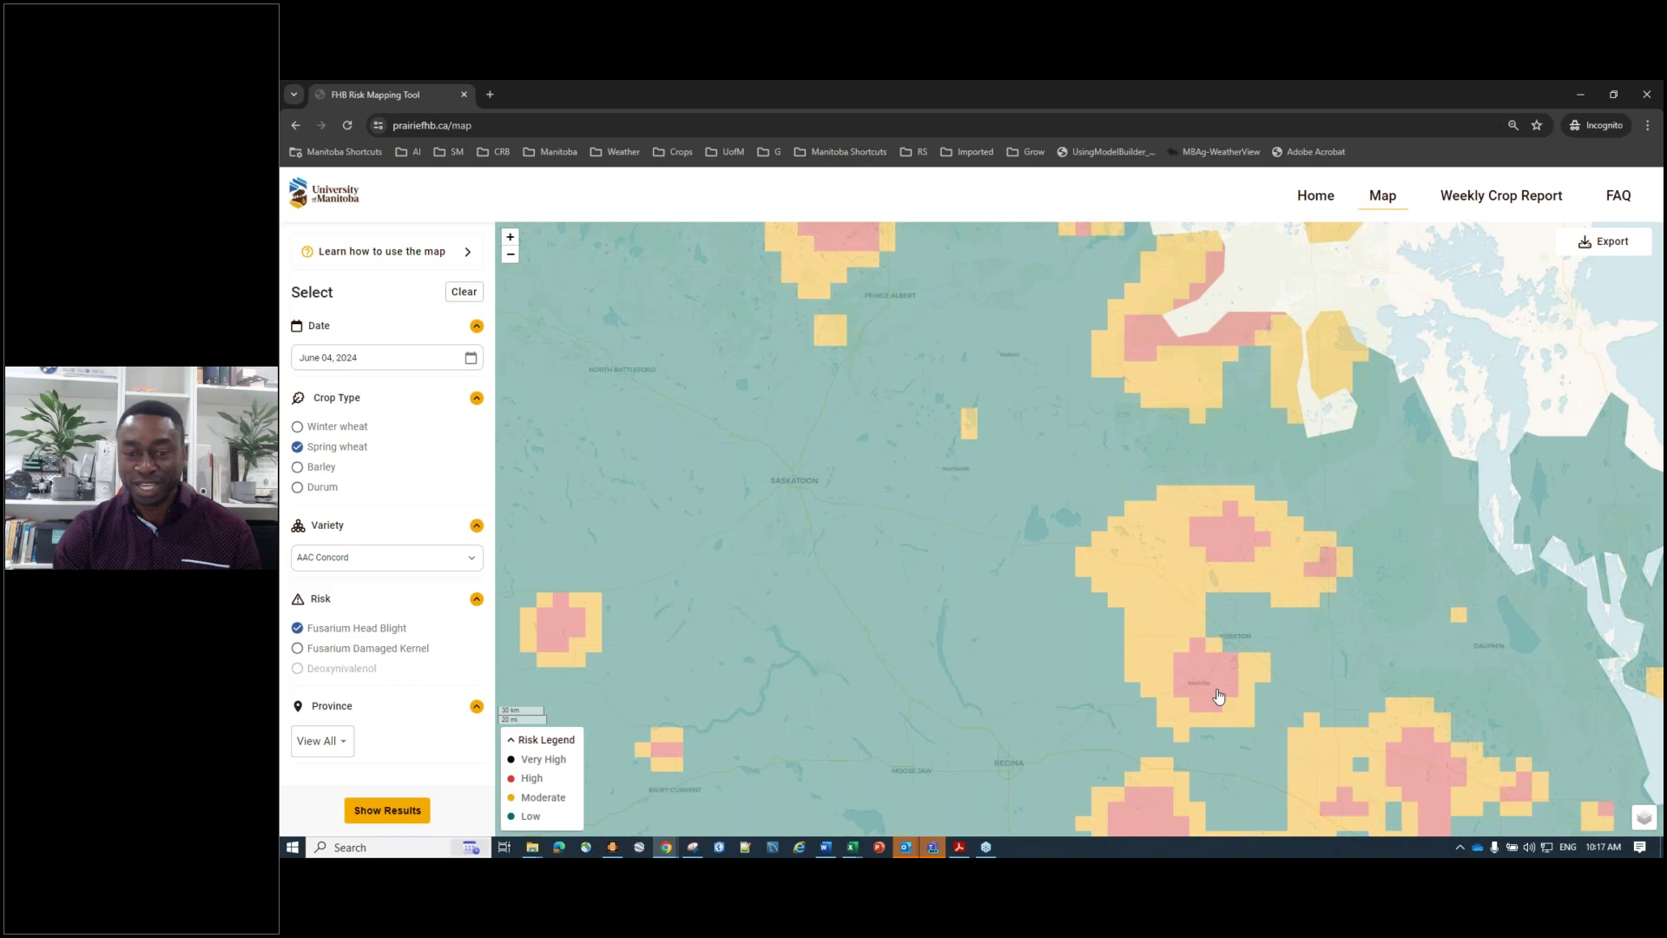
scroll(1197, 680, up, 1)
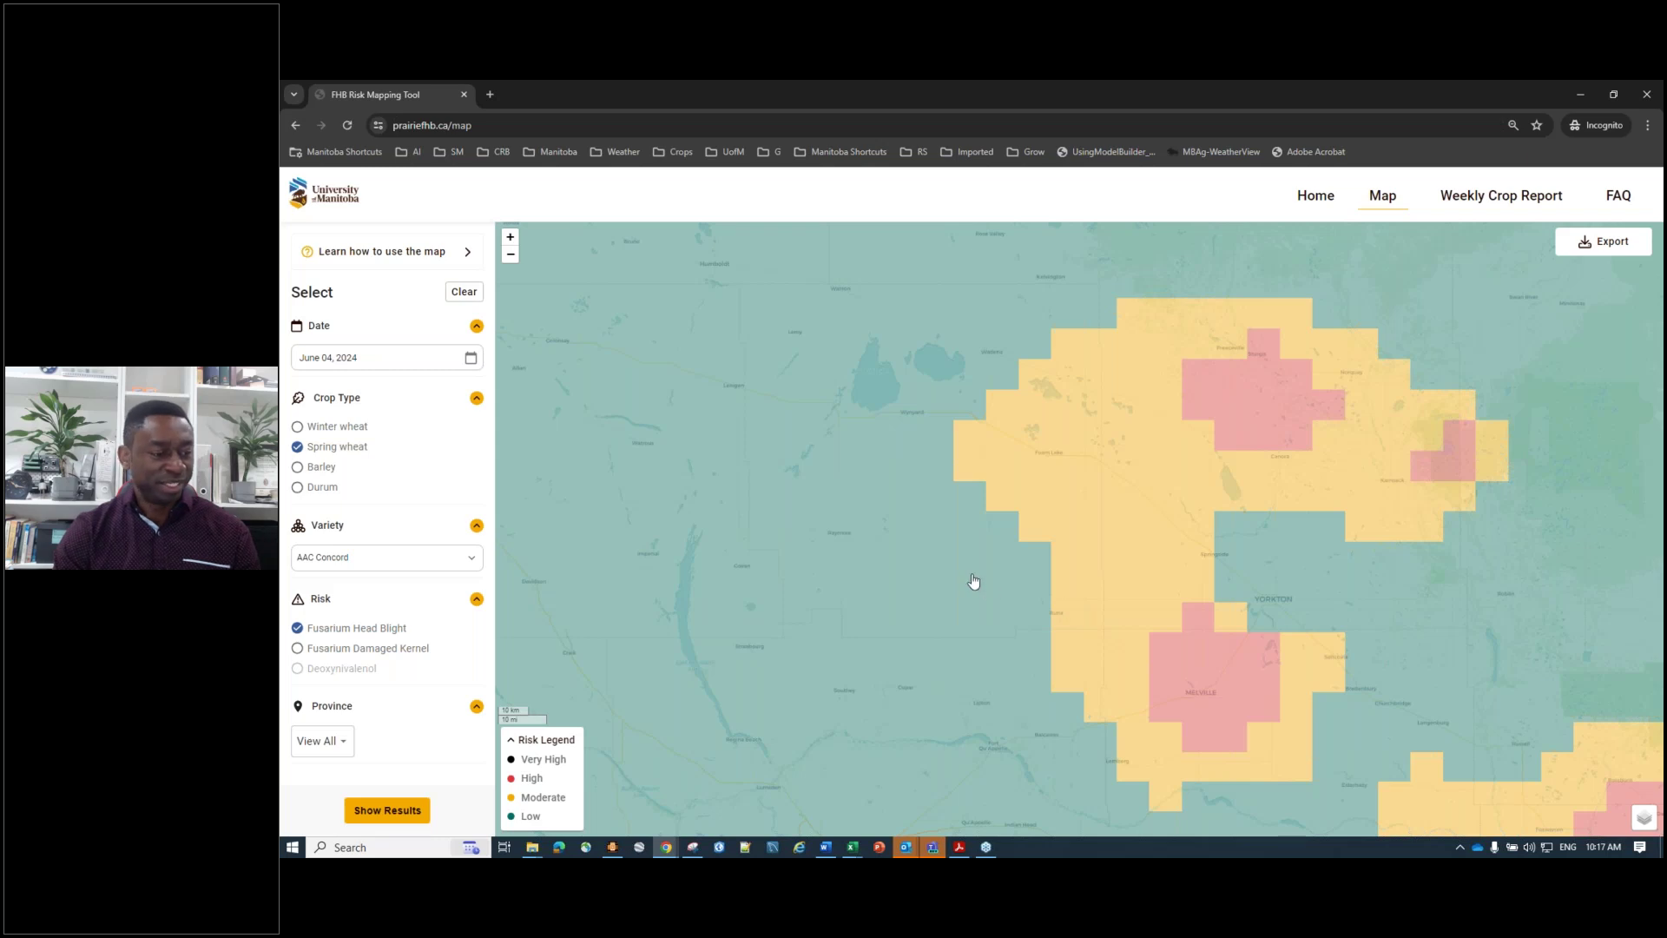
scroll(972, 577, down, 2)
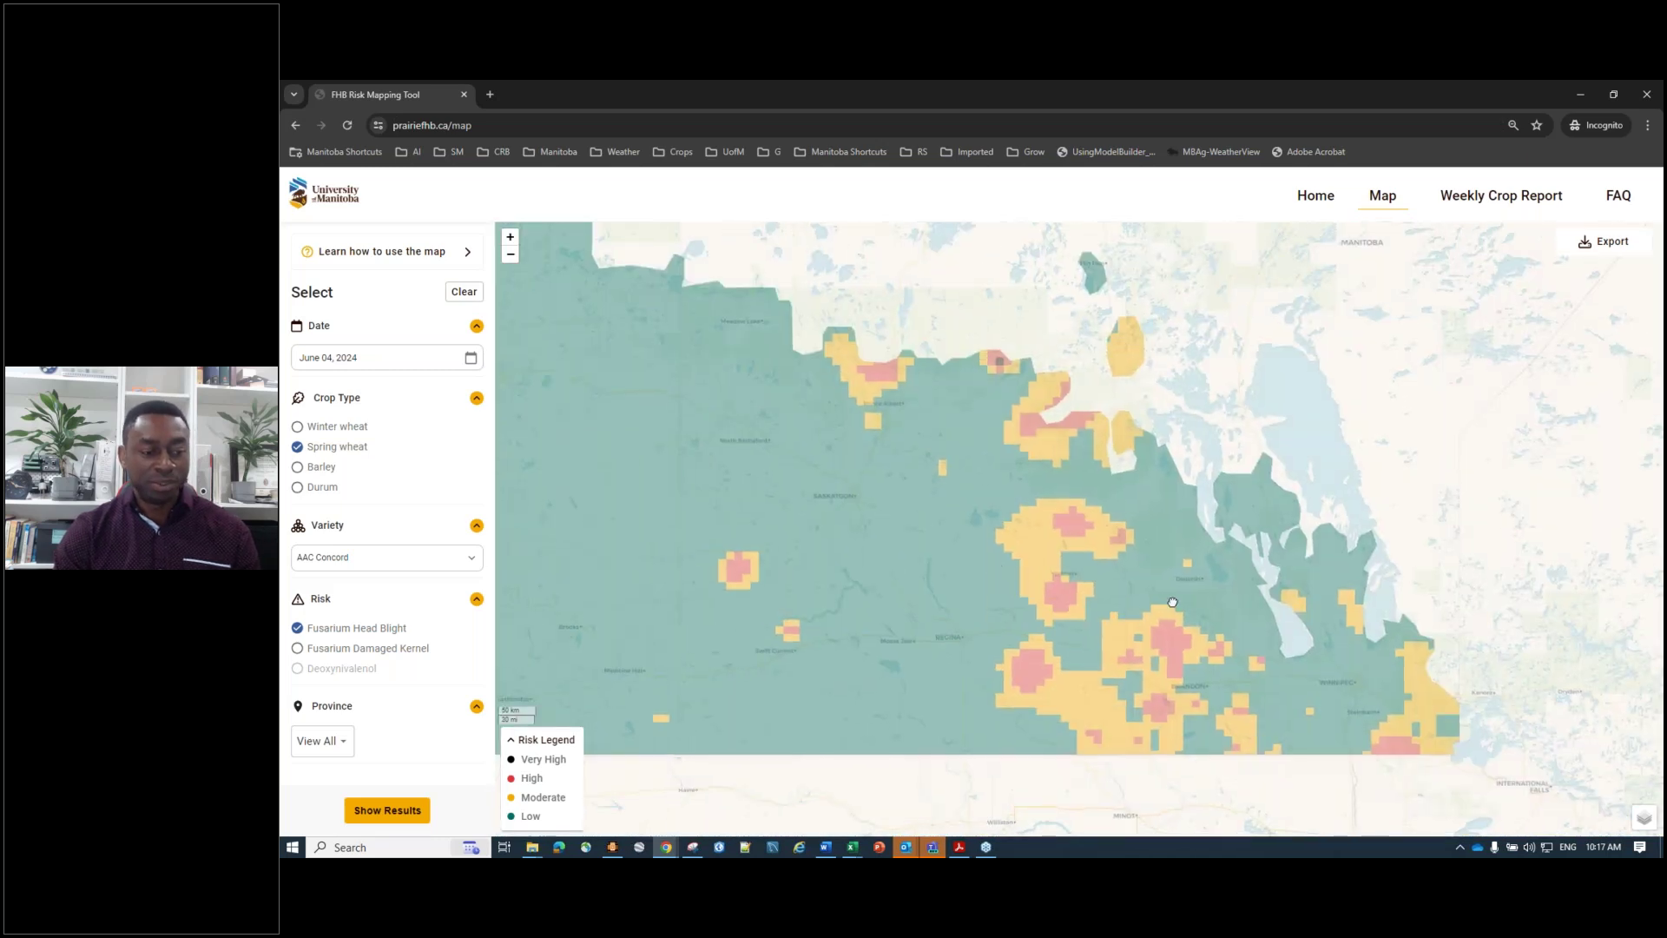
scroll(1146, 603, down, 1)
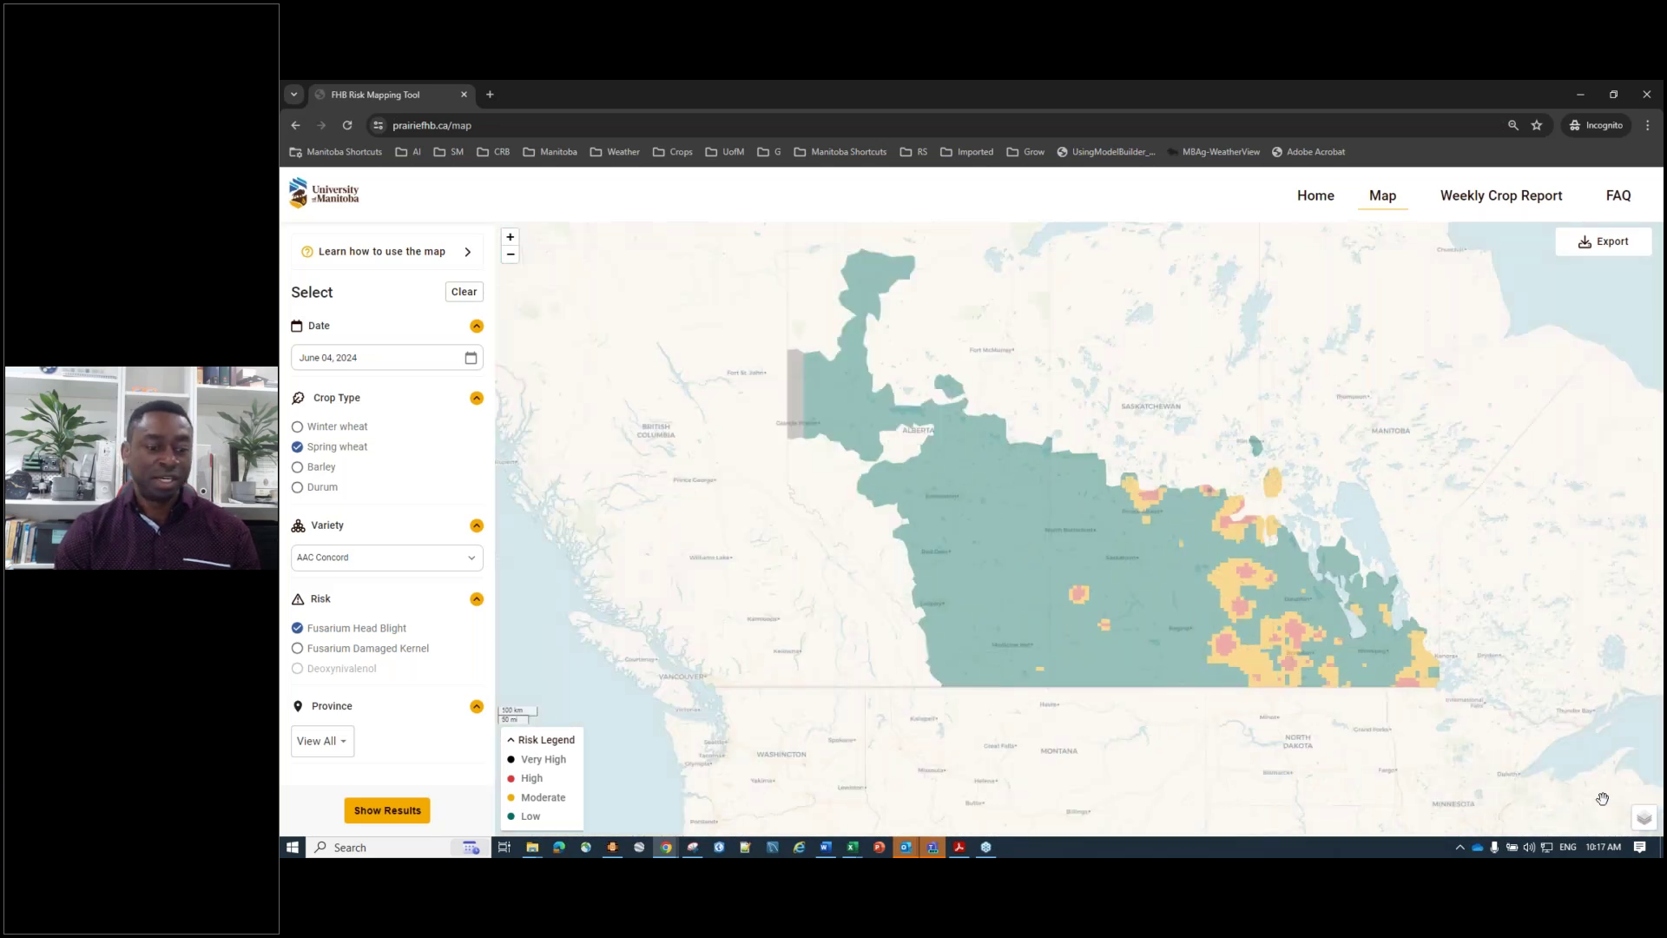
scroll(1302, 619, up, 1)
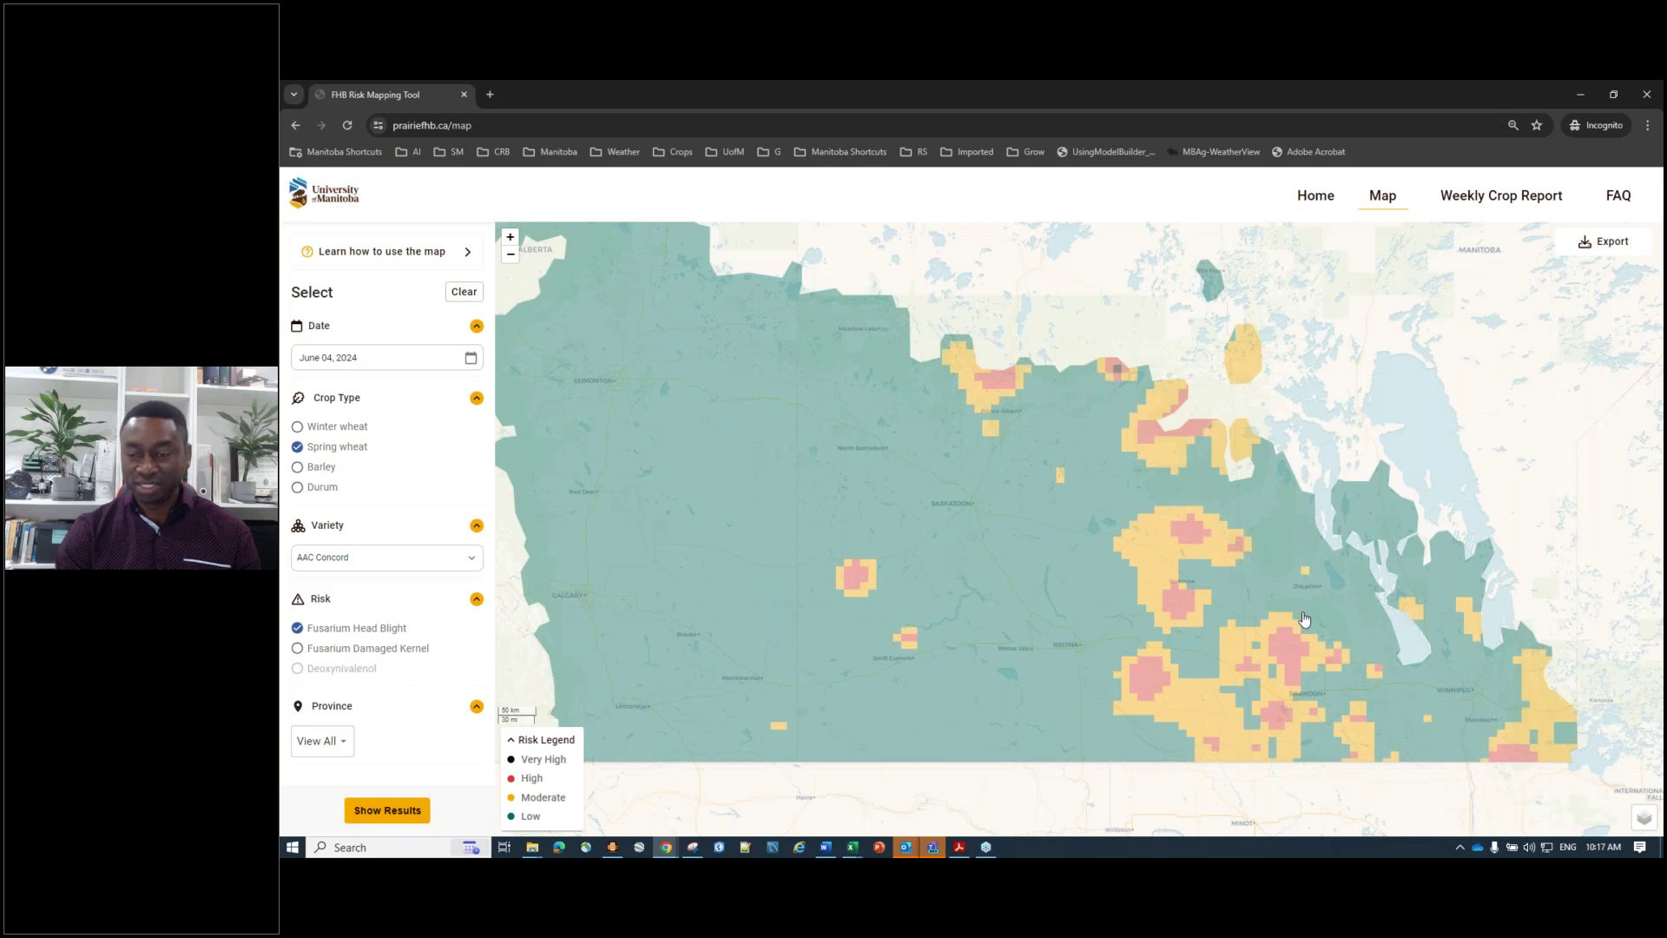
Turn on the stations layer and inspect the station locations around Regina and Melville
mouse_move(1641, 820)
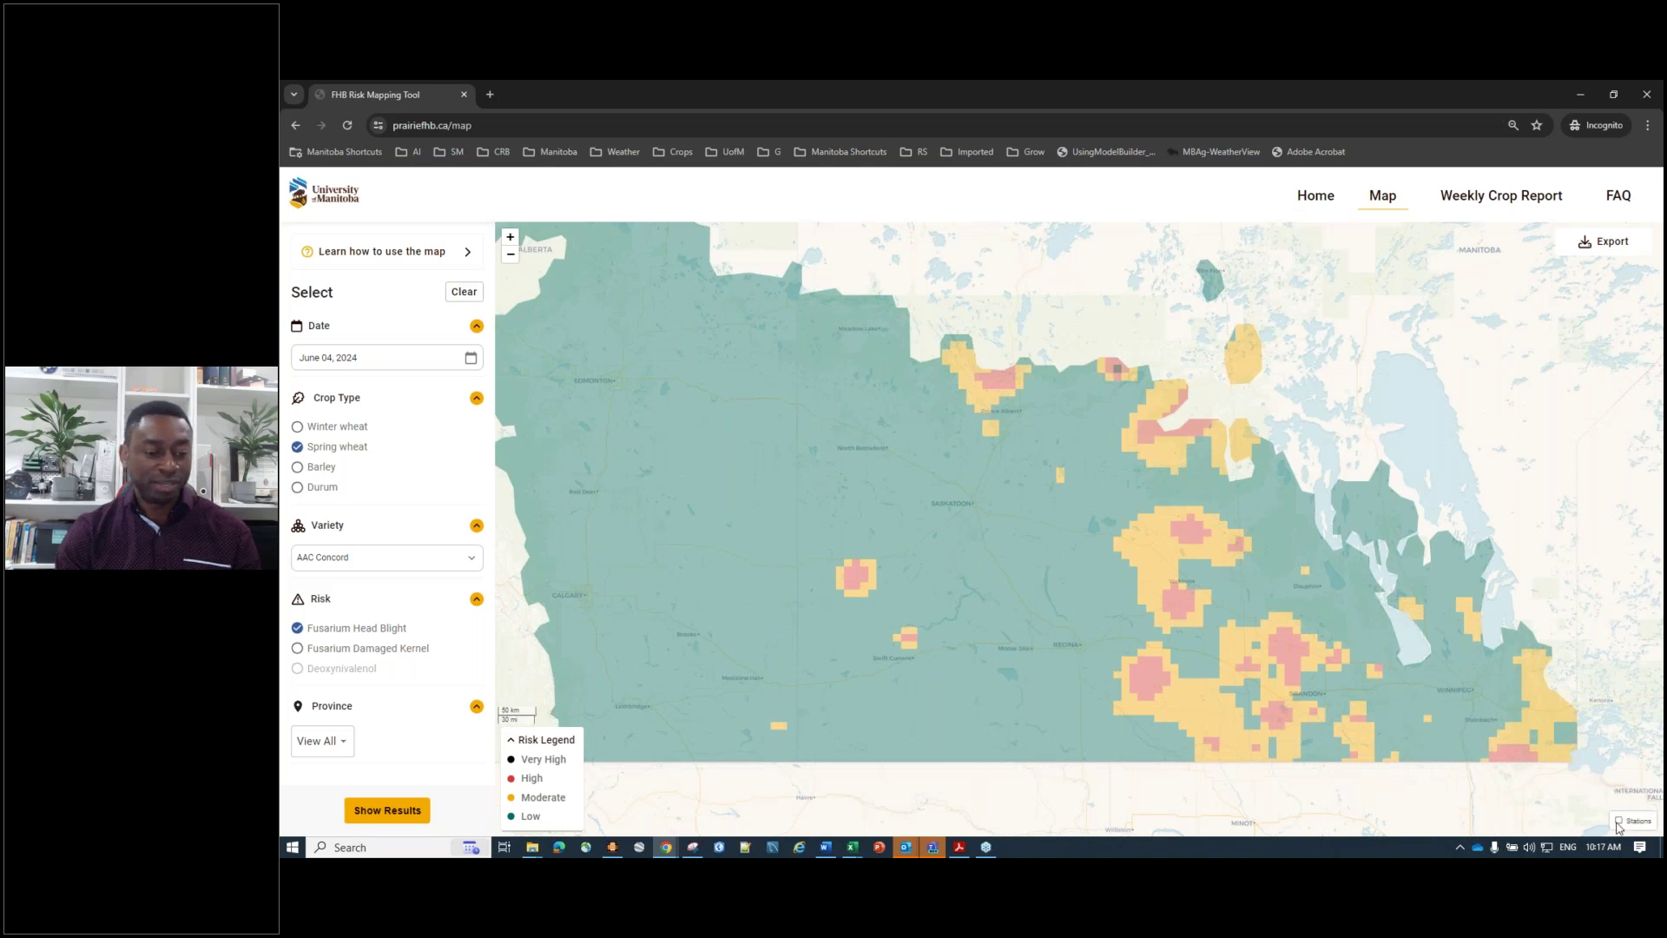
click(1619, 823)
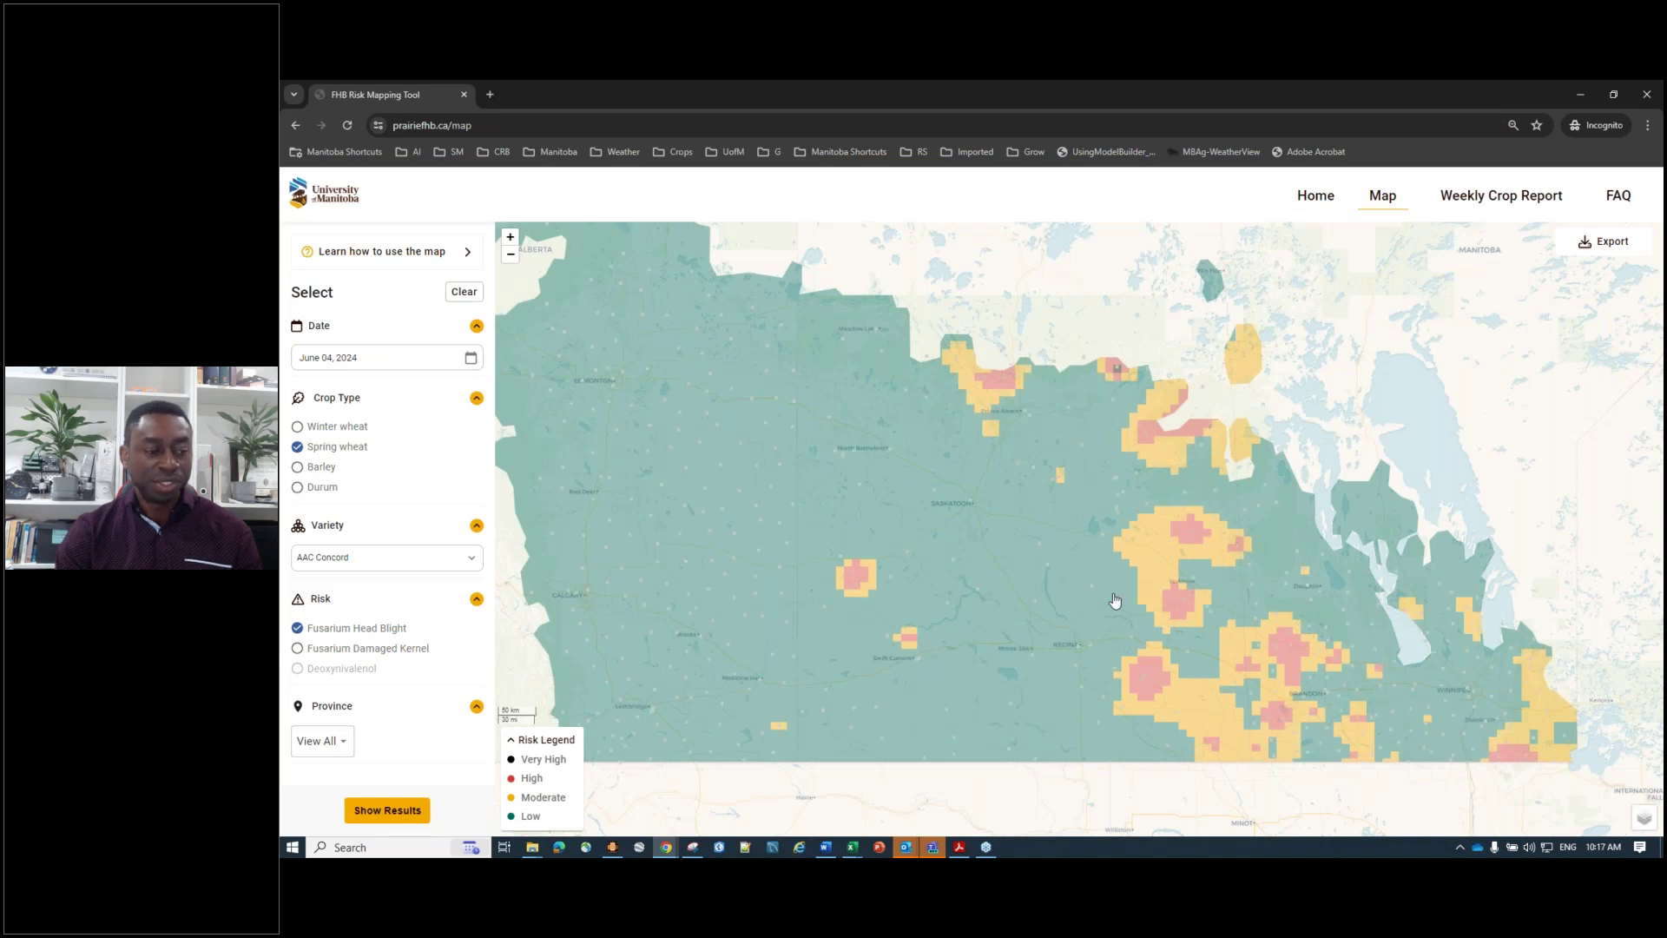
scroll(1115, 601, up, 2)
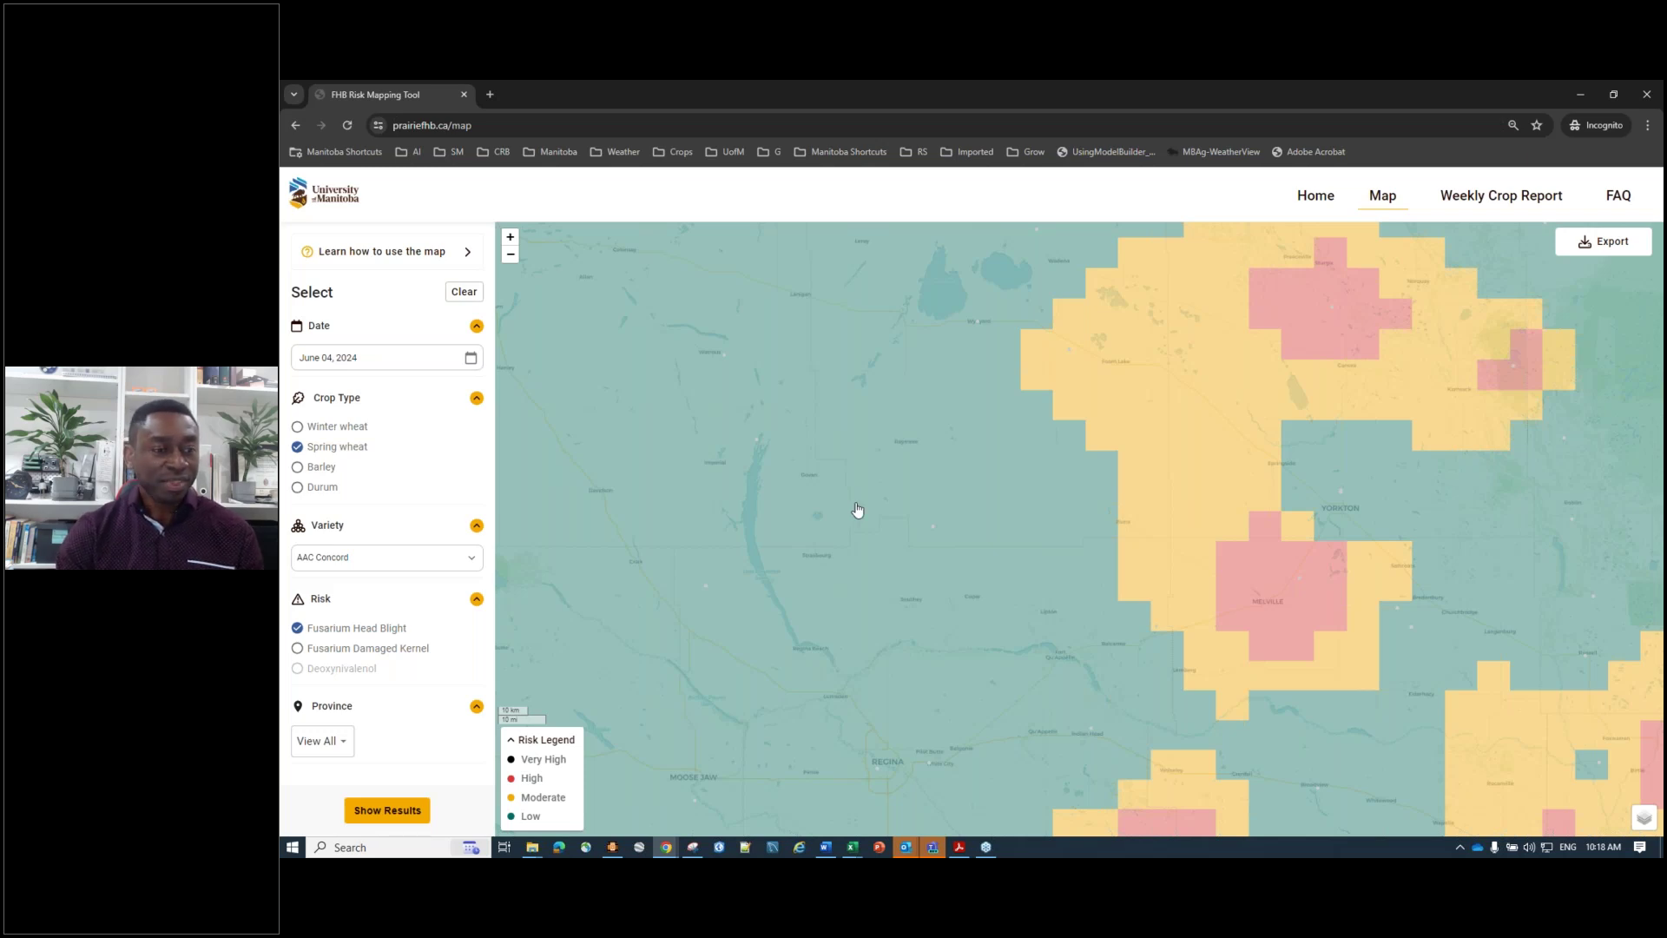
scroll(971, 528, down, 2)
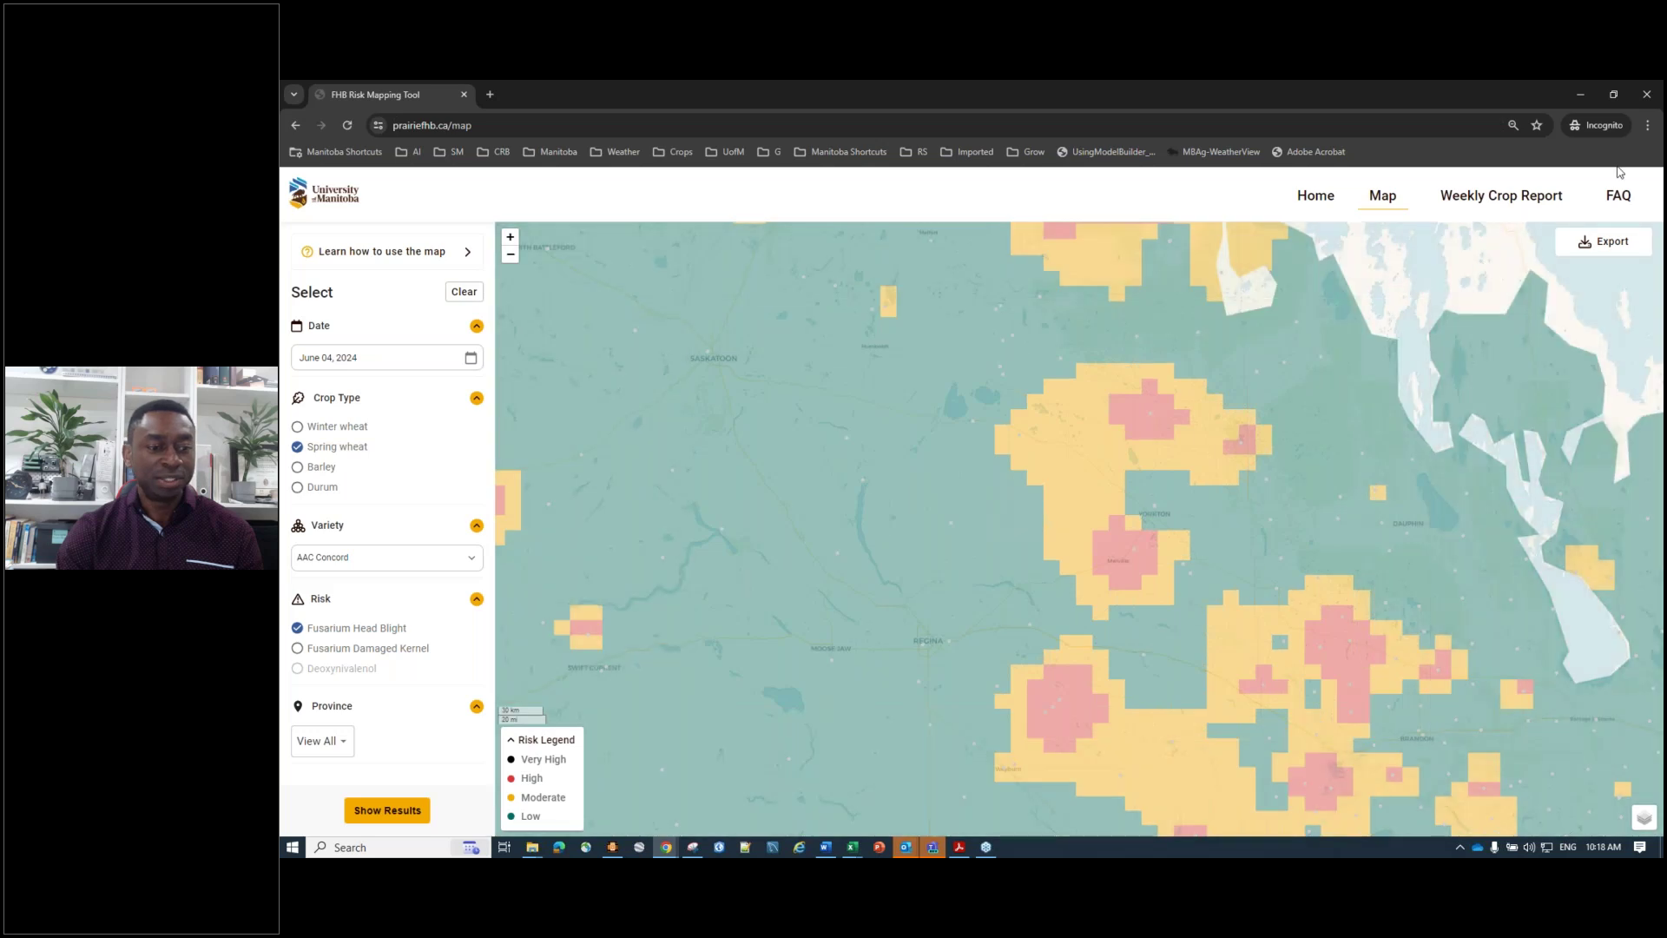
Preview the export report for the current risk map, return to the map and dismiss the guided tour
click(1611, 244)
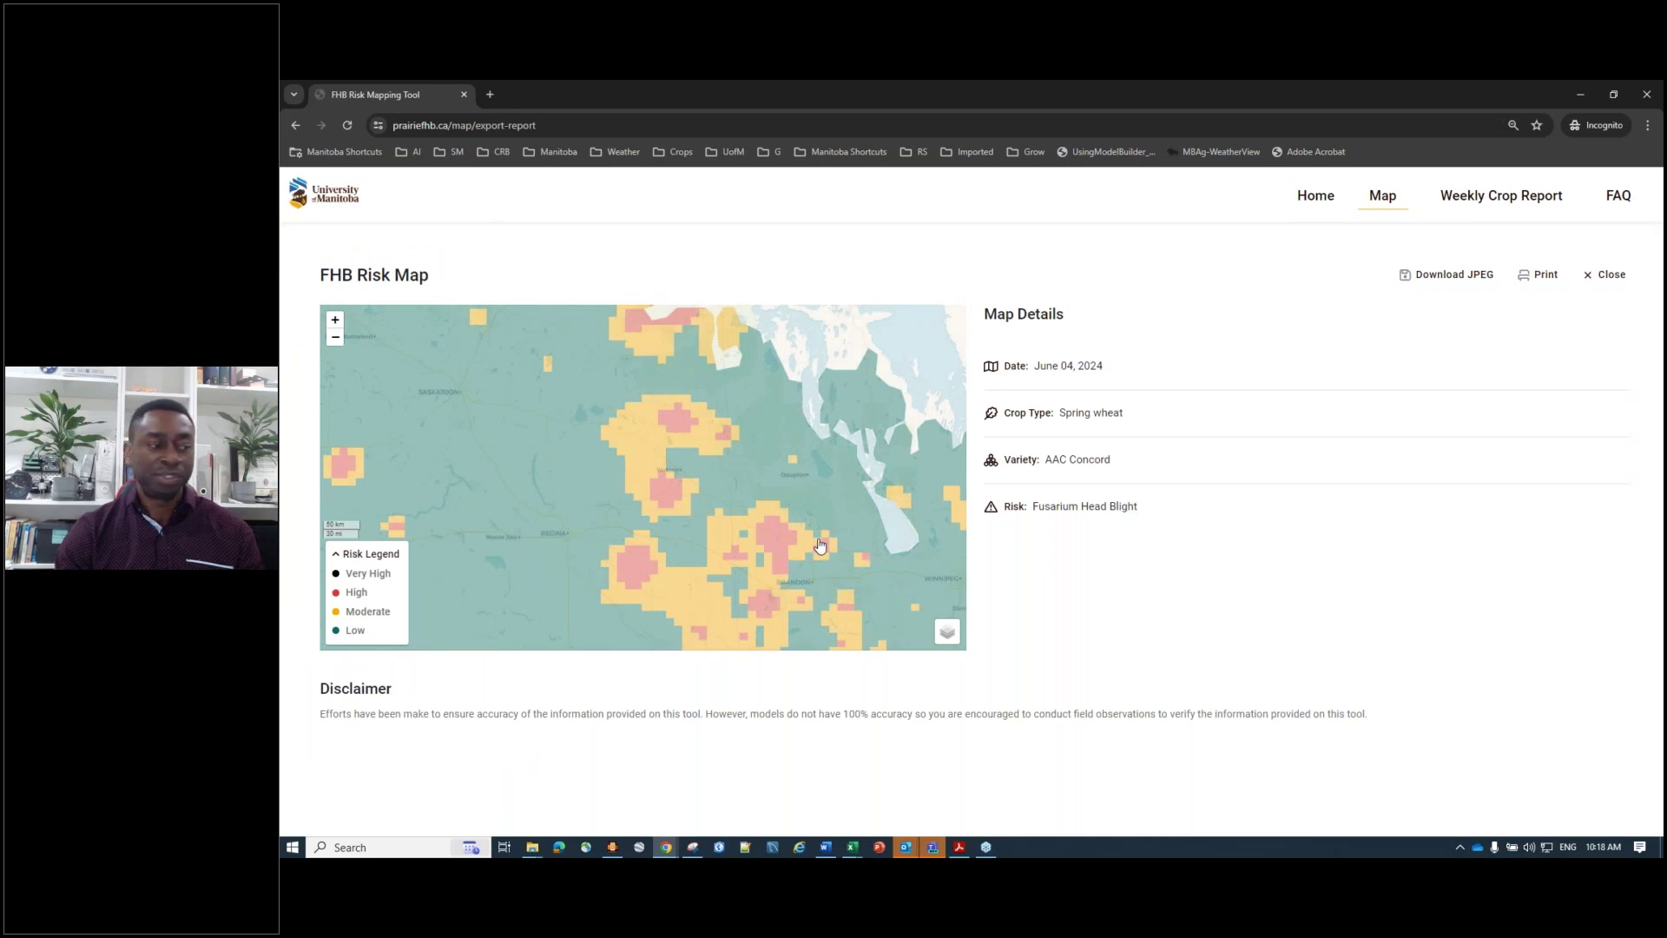
click(1612, 276)
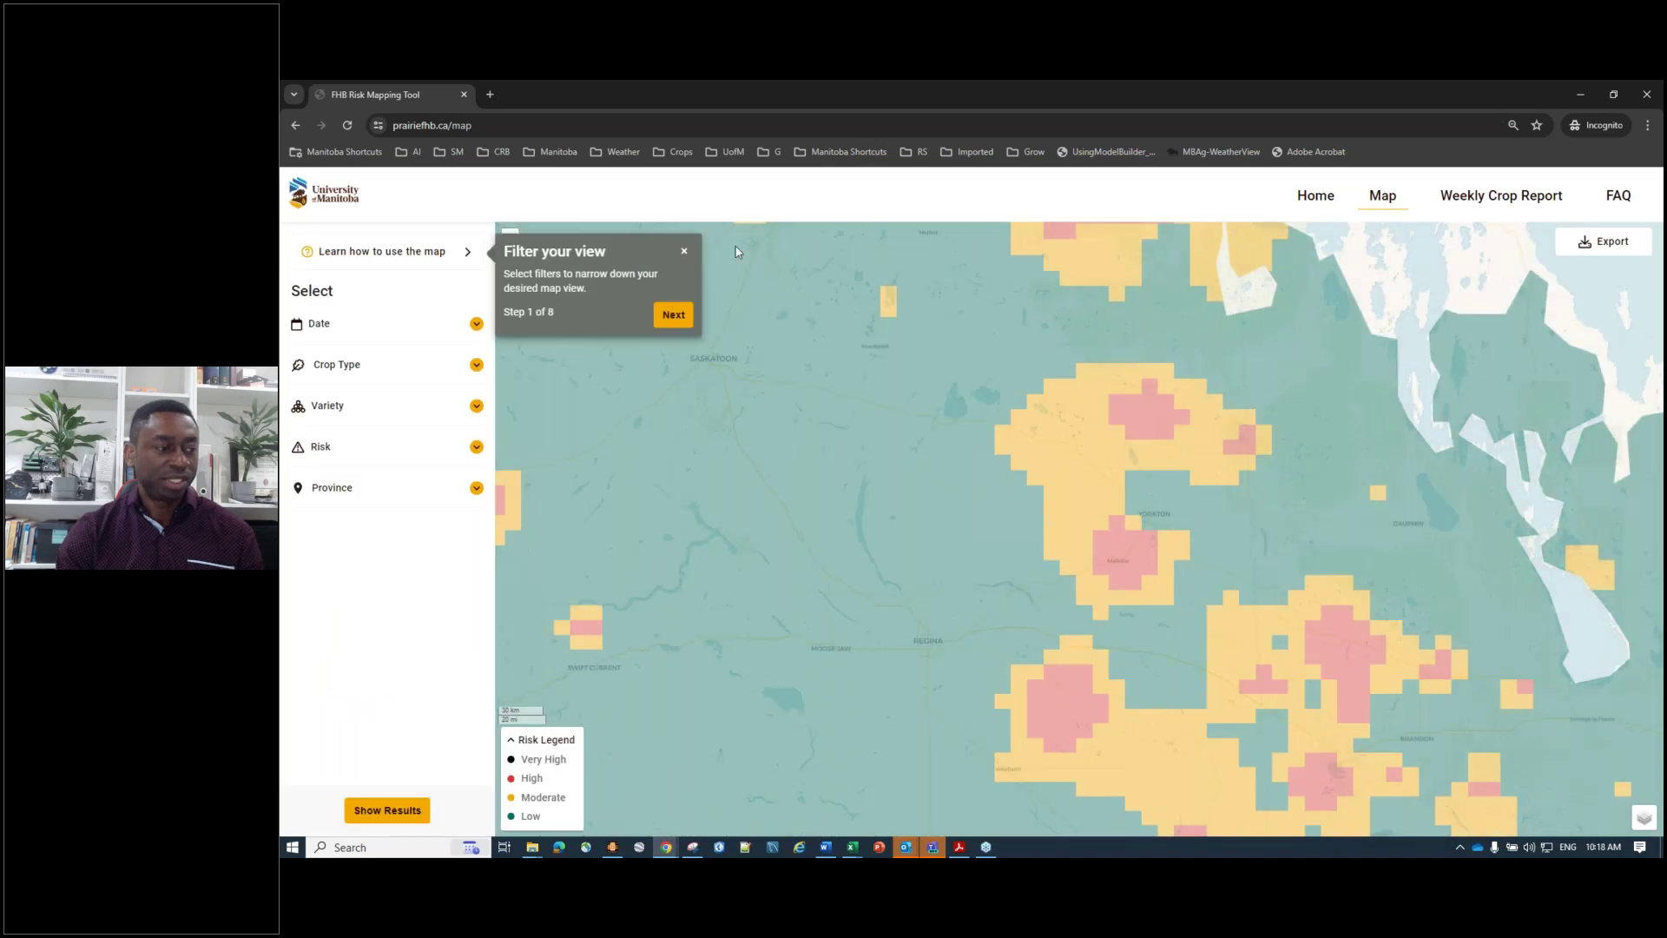
click(684, 251)
Frame the map on the risk areas around Melville and Yorkton, view its export report, and close the report
scroll(1100, 564, down, 2)
scroll(1100, 560, down, 4)
scroll(1077, 562, up, 3)
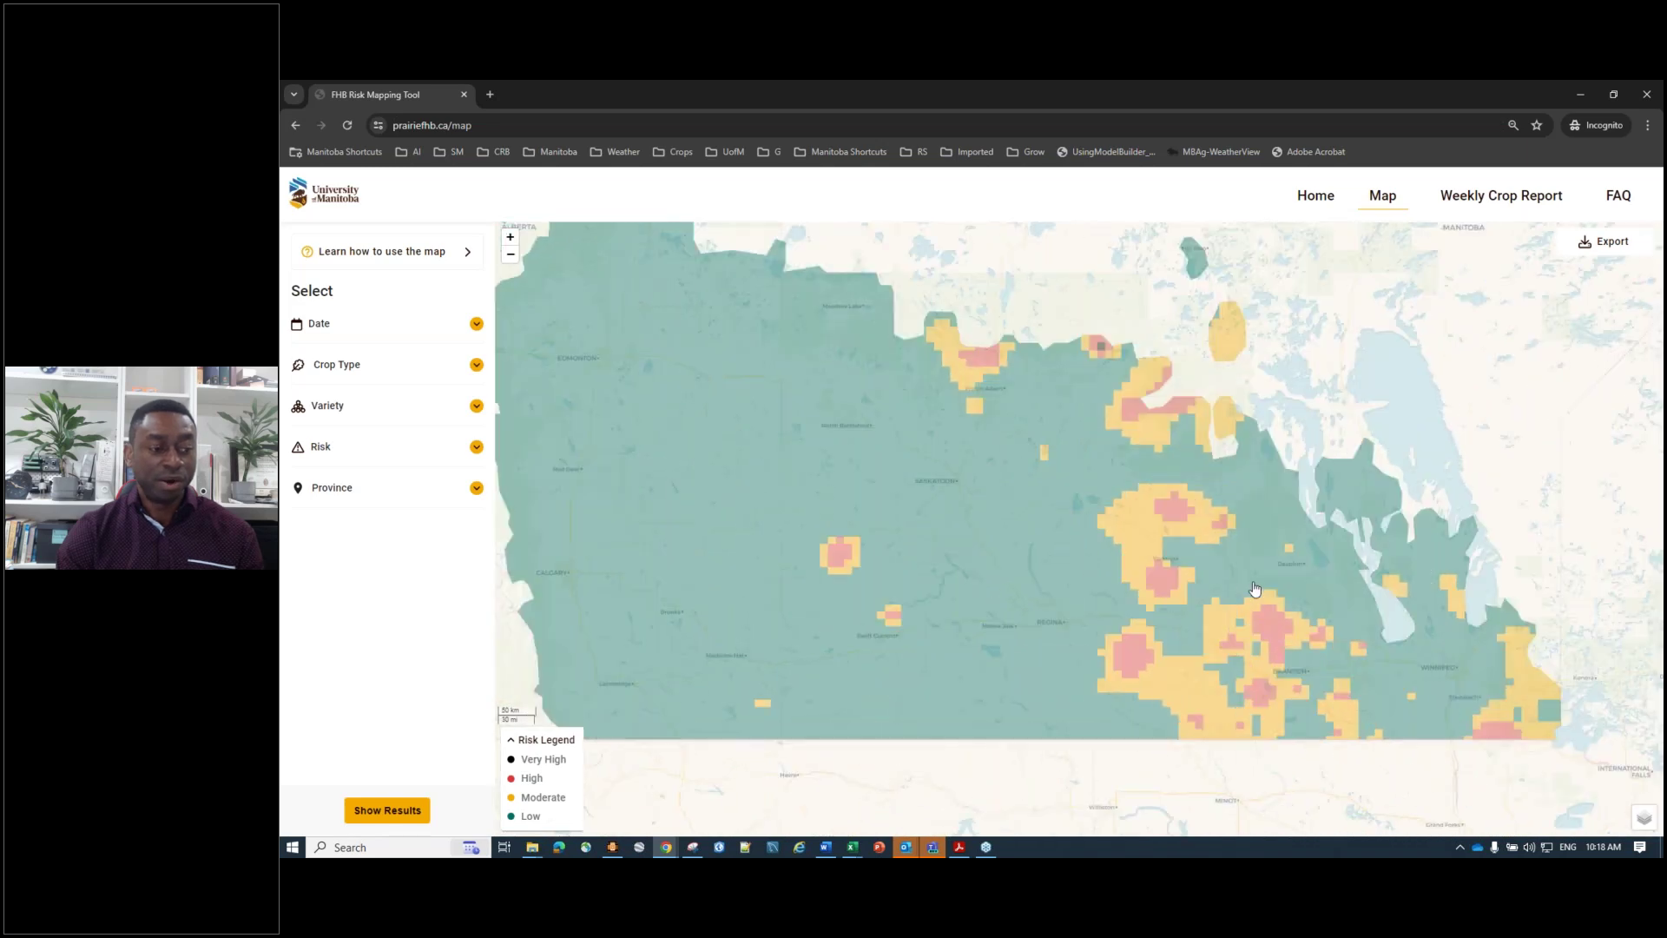
scroll(1235, 585, up, 5)
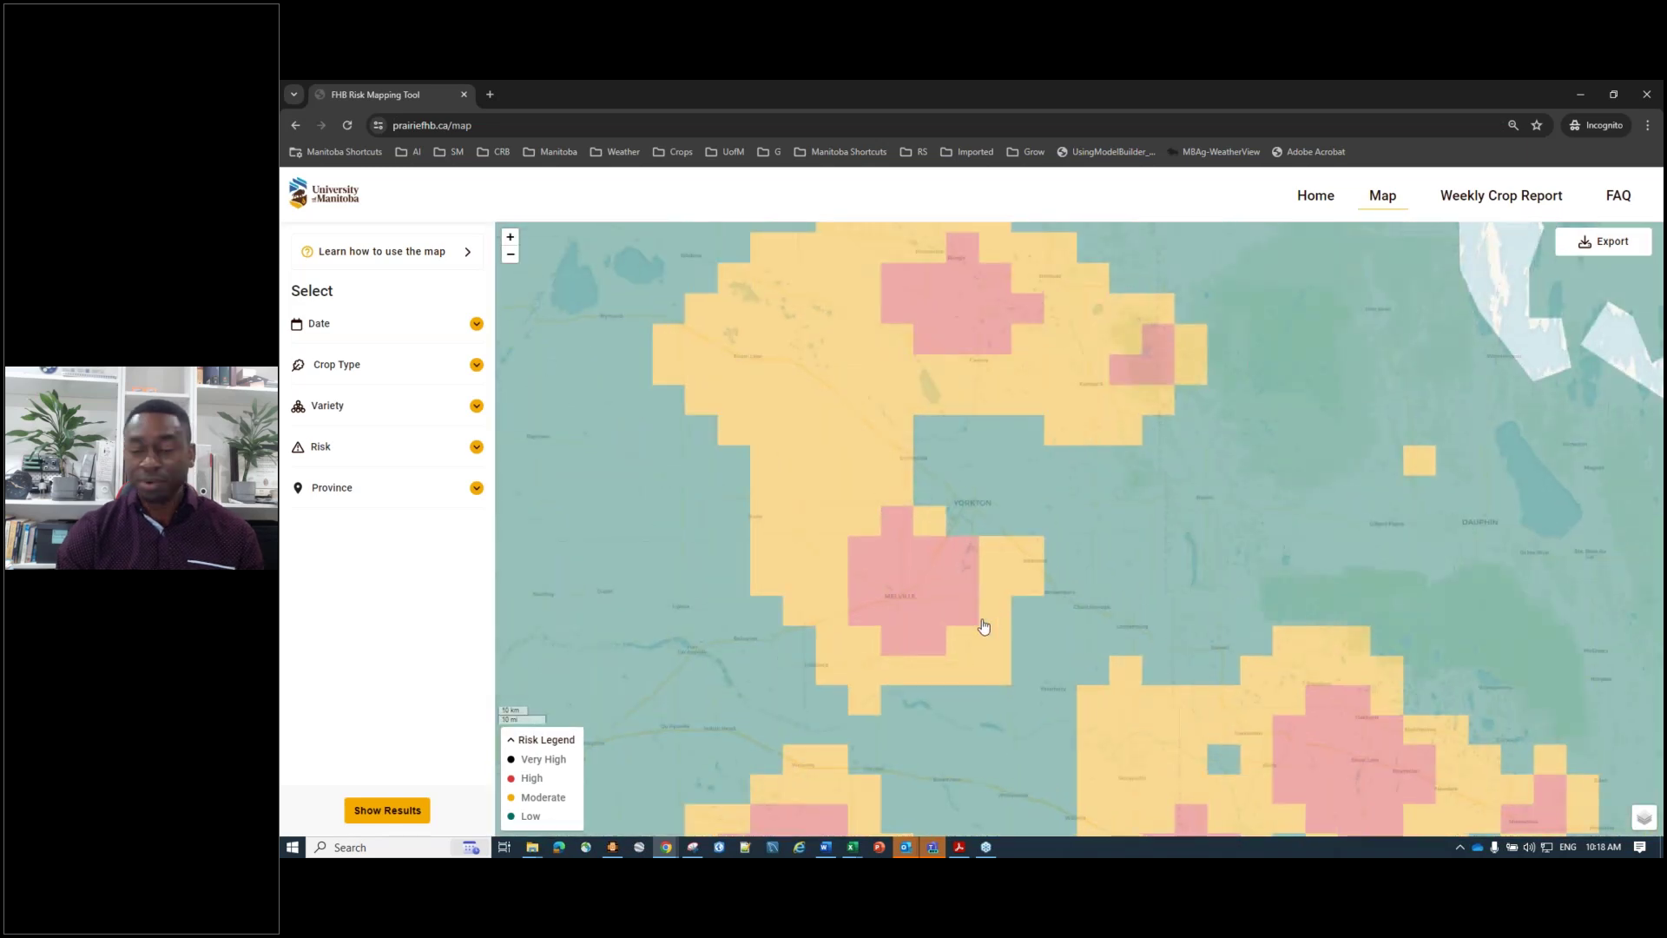
drag(983, 626, 1129, 514)
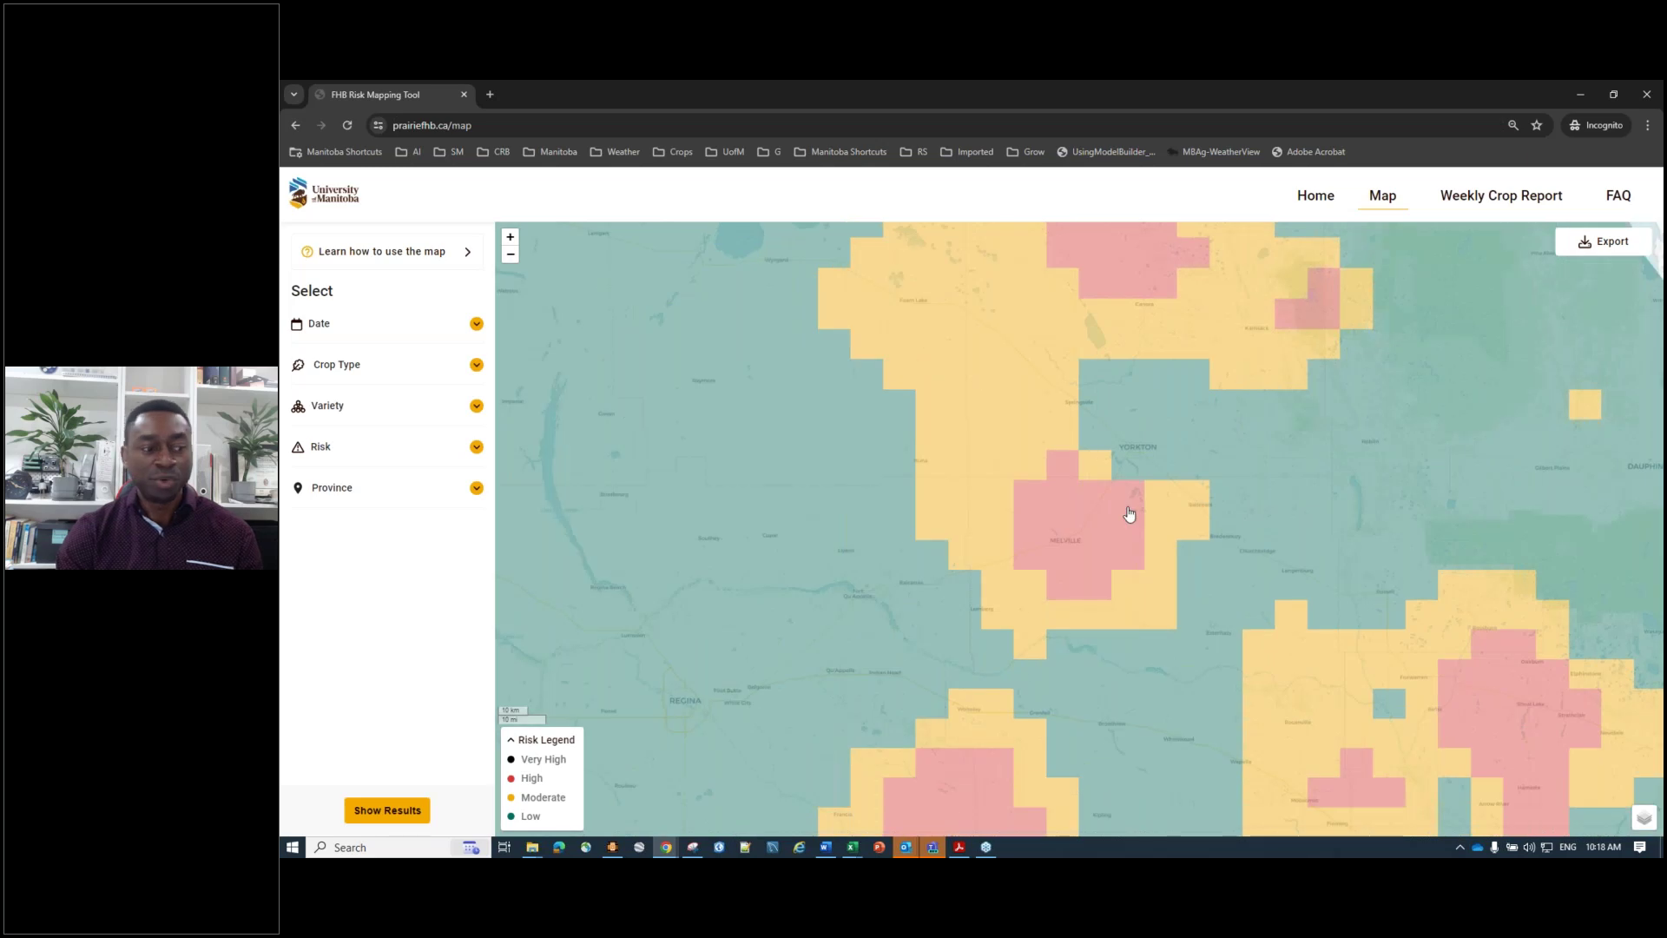
scroll(1060, 460, down, 1)
scroll(1060, 461, up, 1)
click(1605, 242)
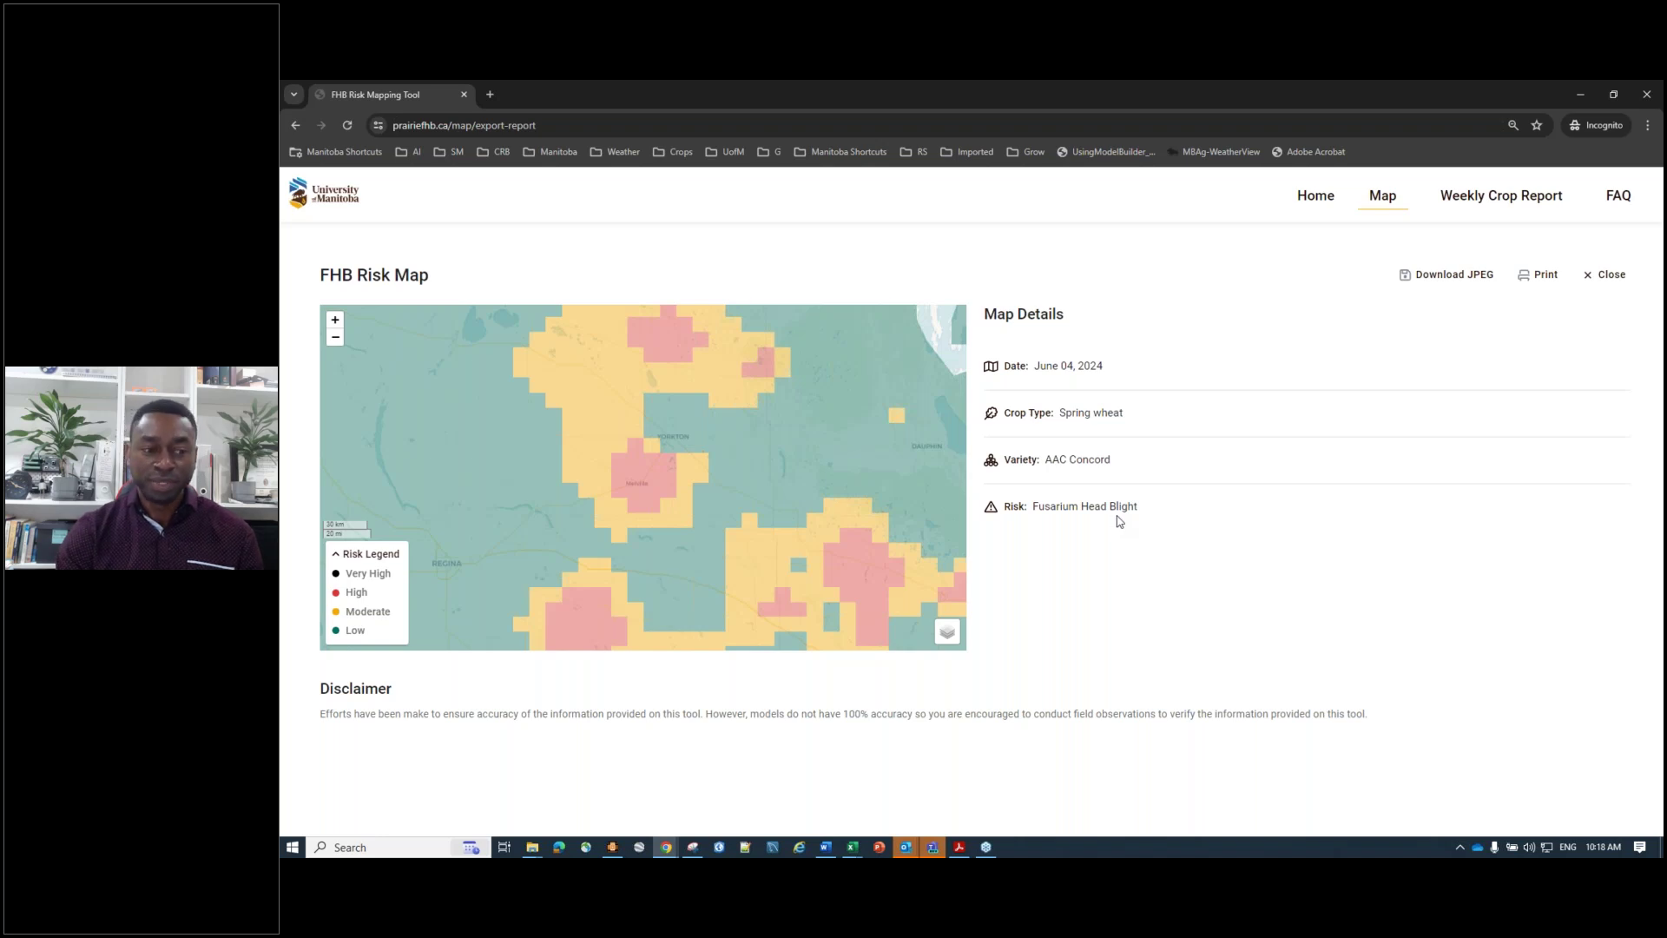
click(1598, 277)
Change the risk filter to Fusarium Damaged Kernel and show the results on a map covering the whole Prairies
click(476, 447)
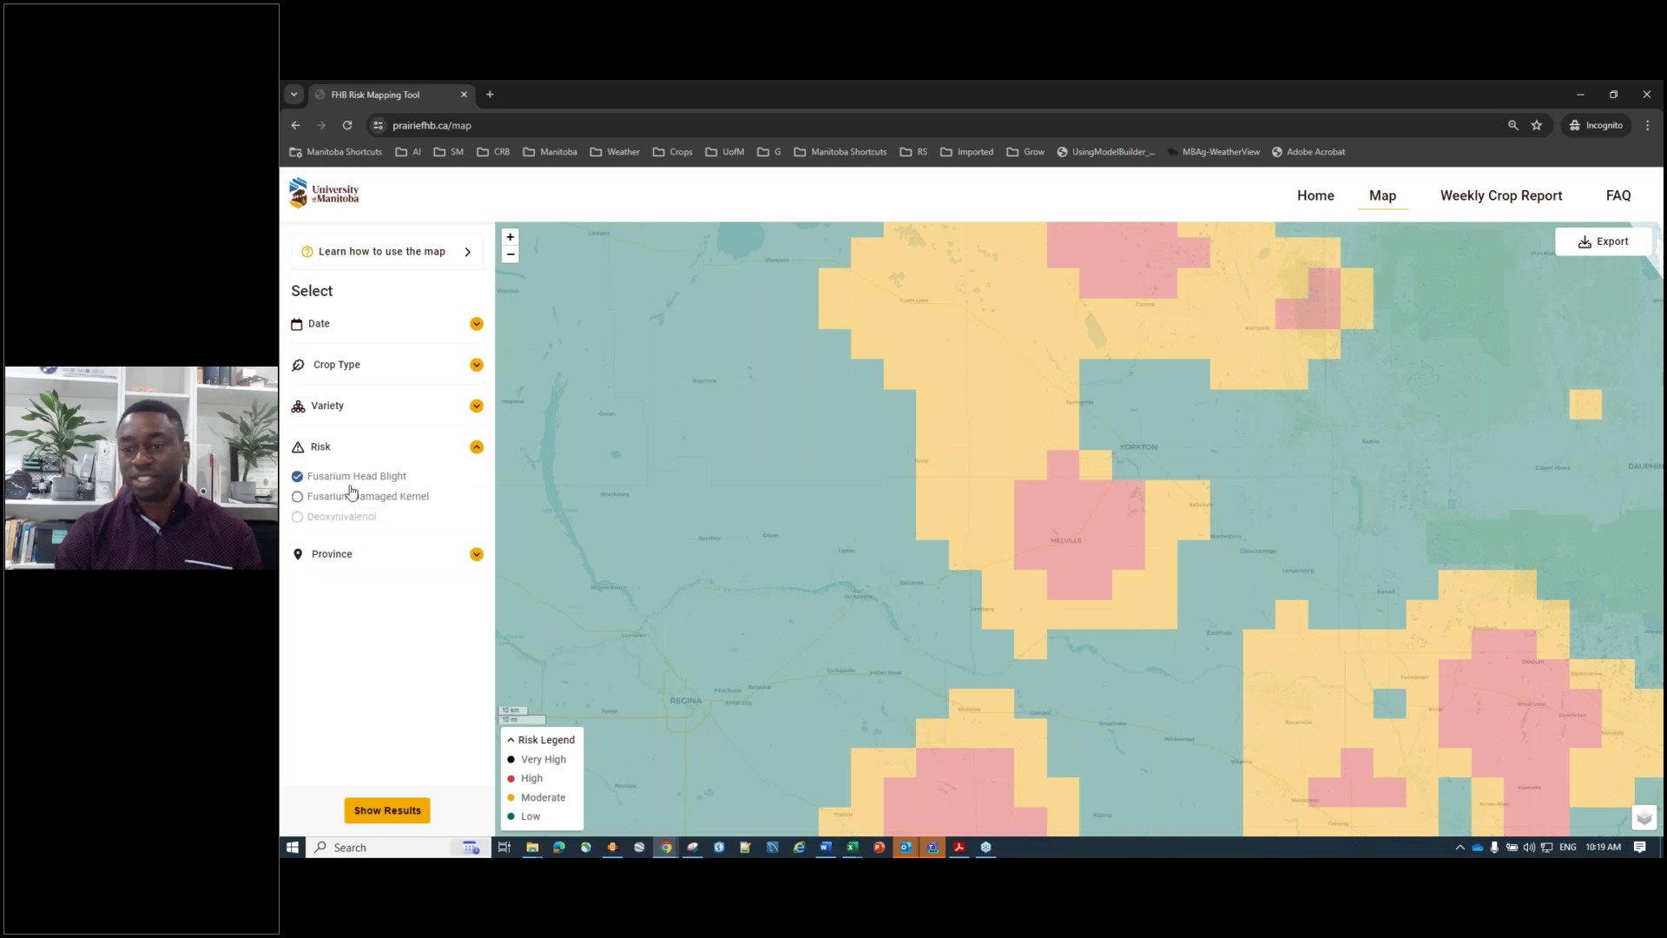
click(299, 501)
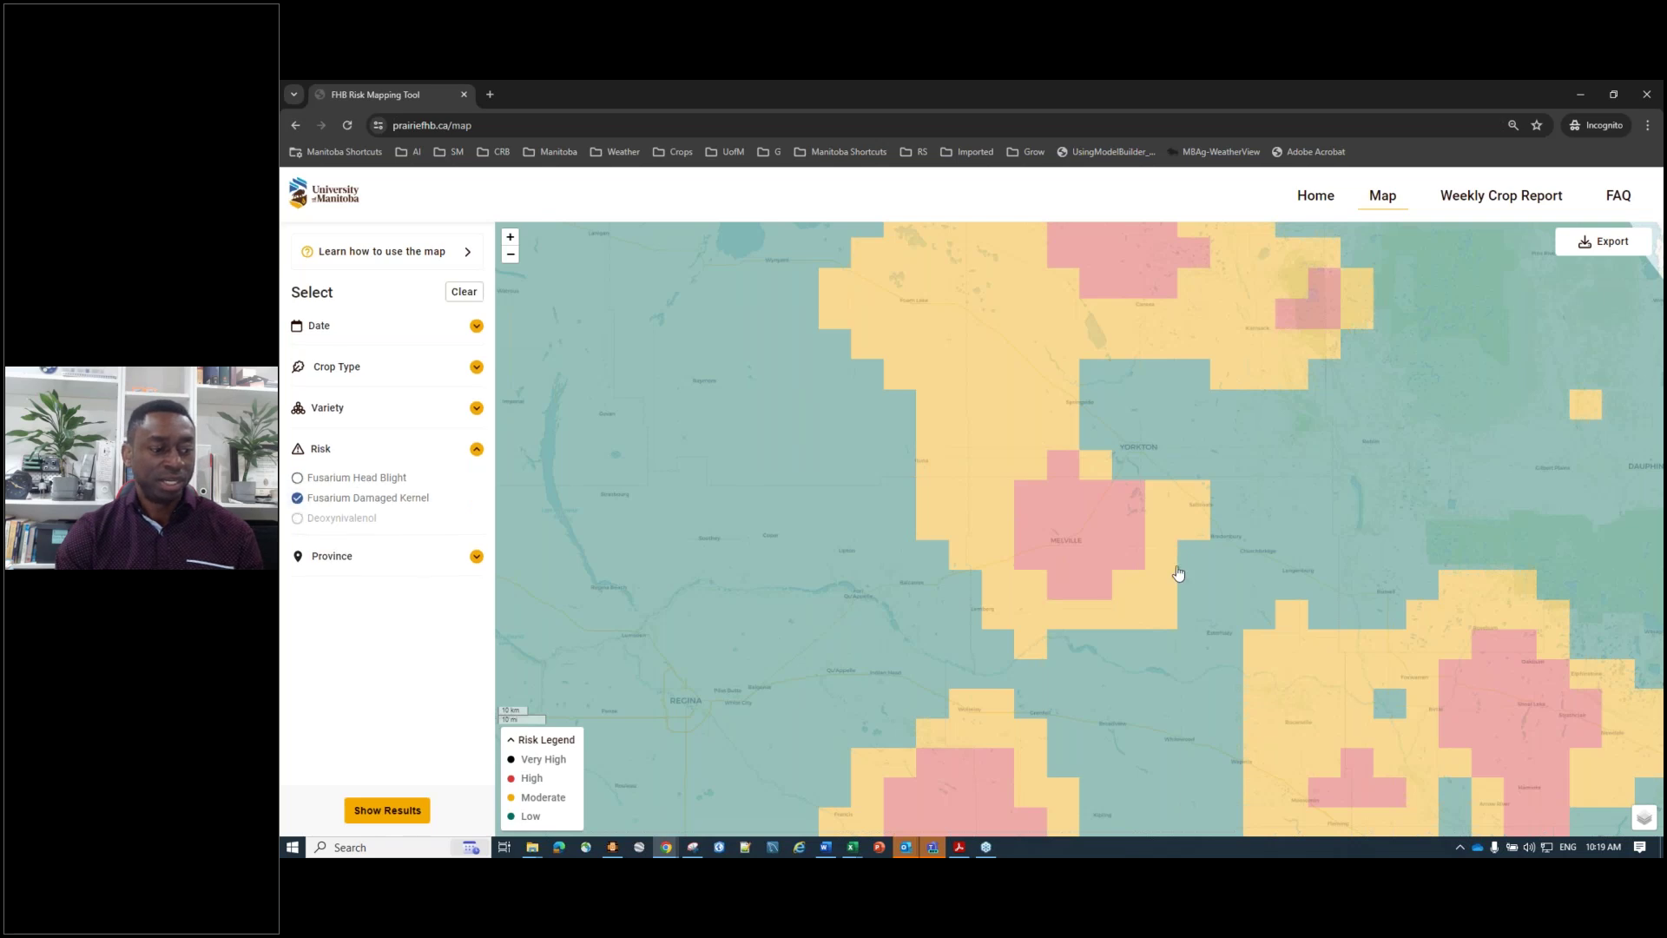
scroll(1179, 567, up, 2)
scroll(1185, 562, down, 2)
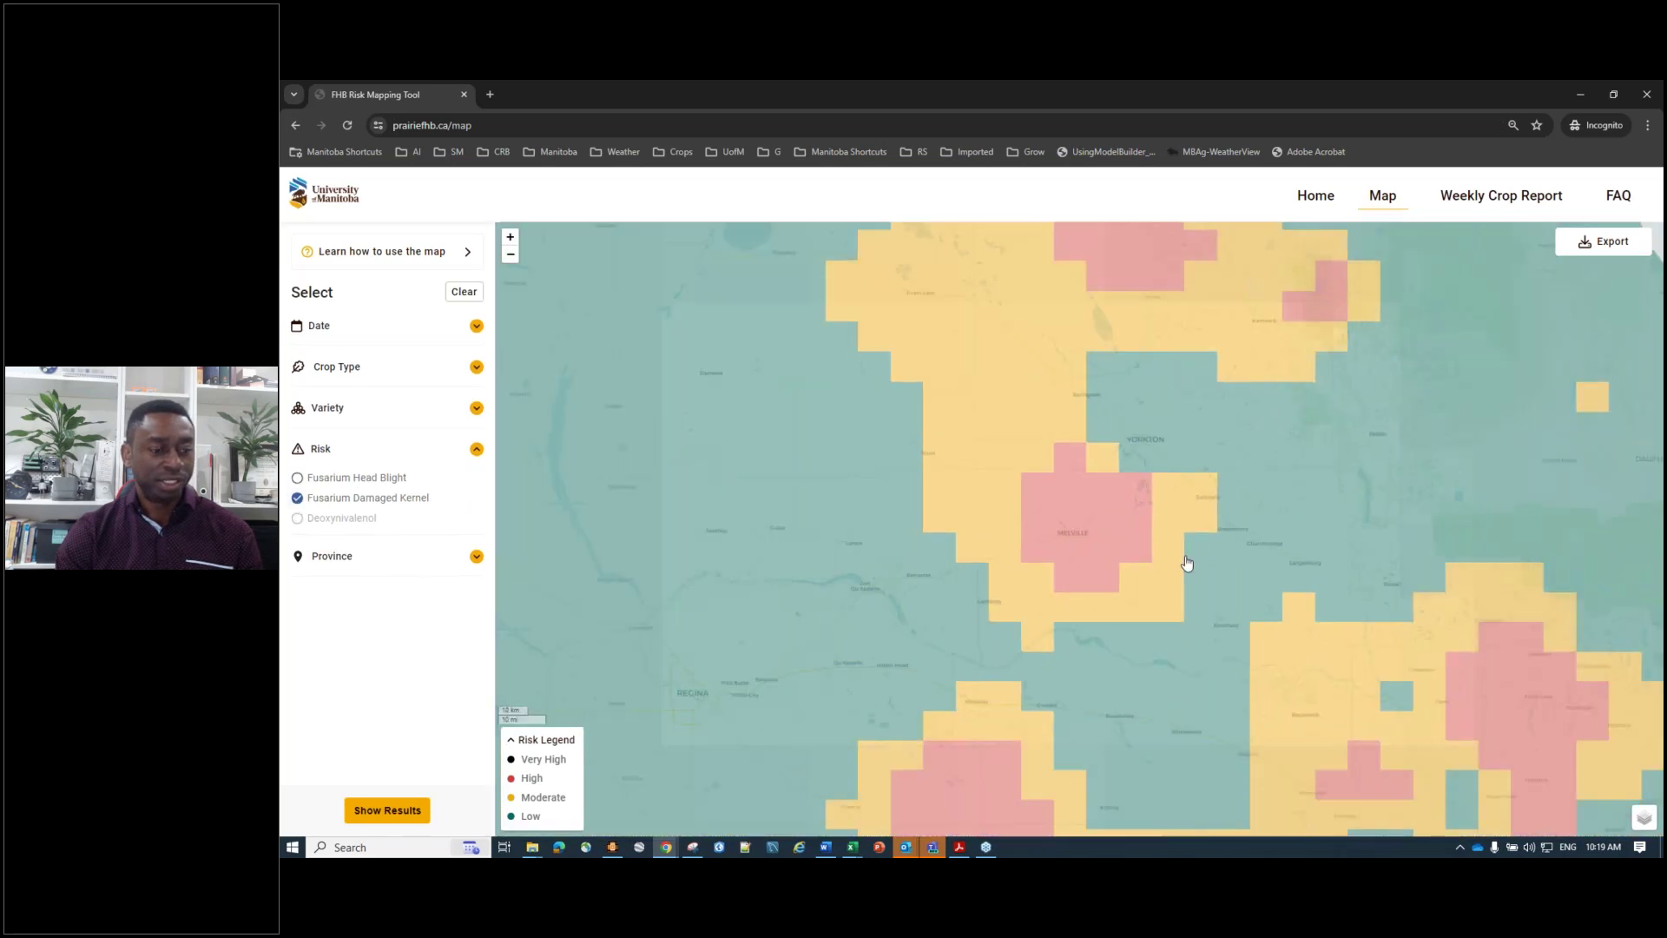
scroll(1185, 563, up, 2)
click(511, 256)
click(510, 256)
click(510, 256)
click(511, 256)
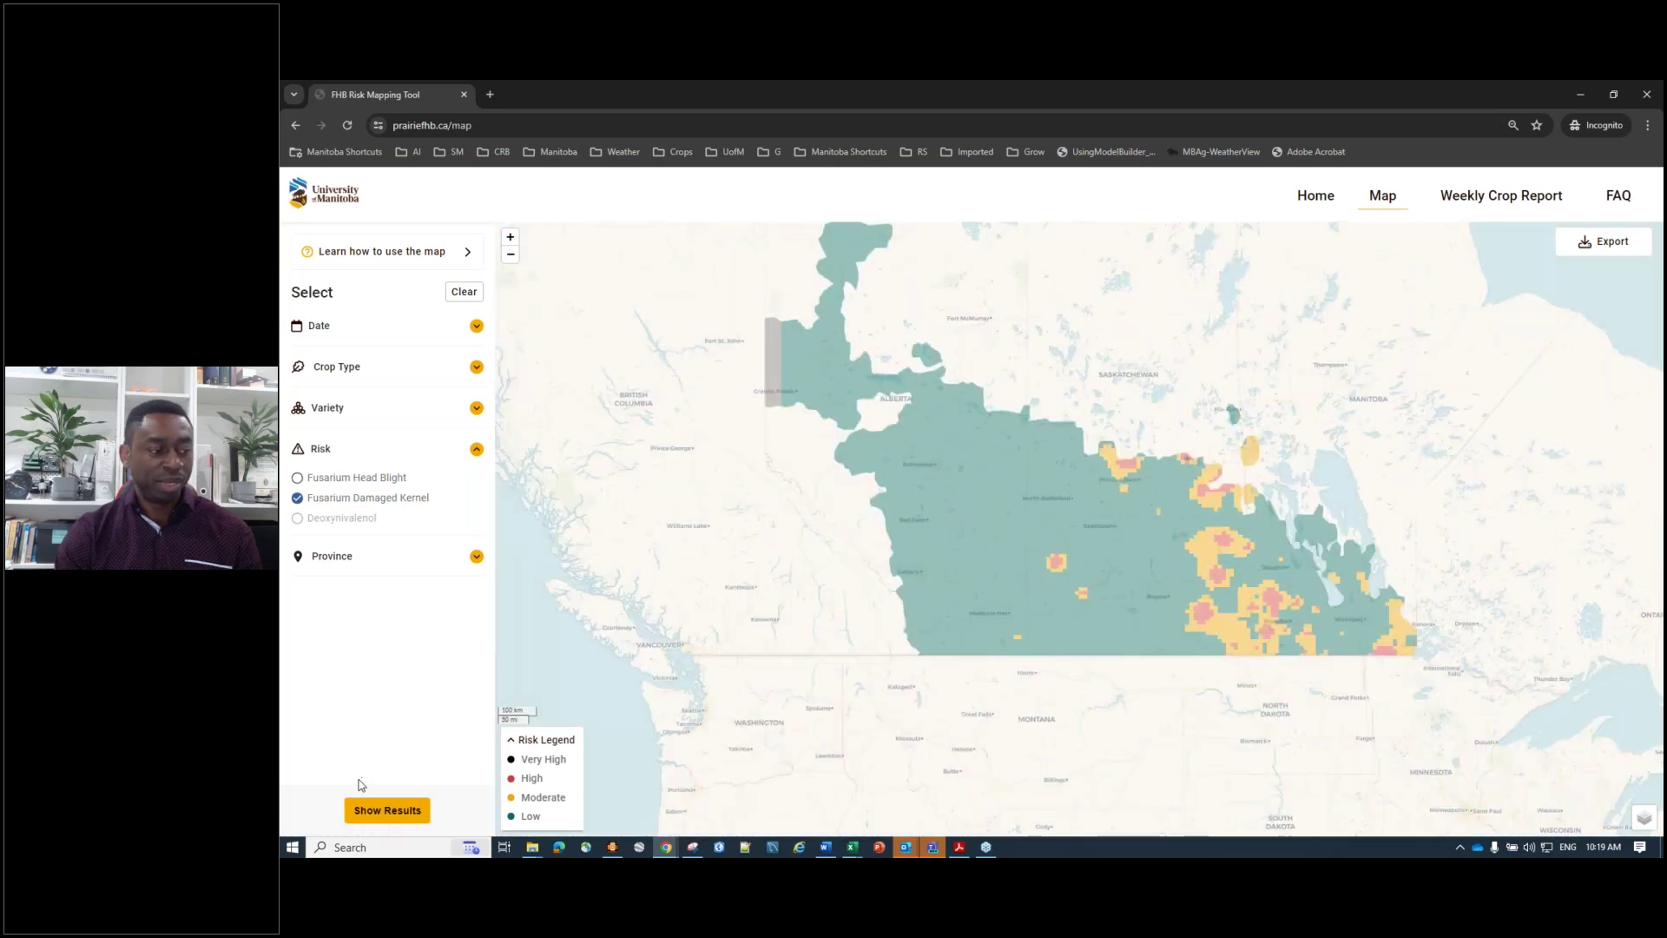
click(386, 810)
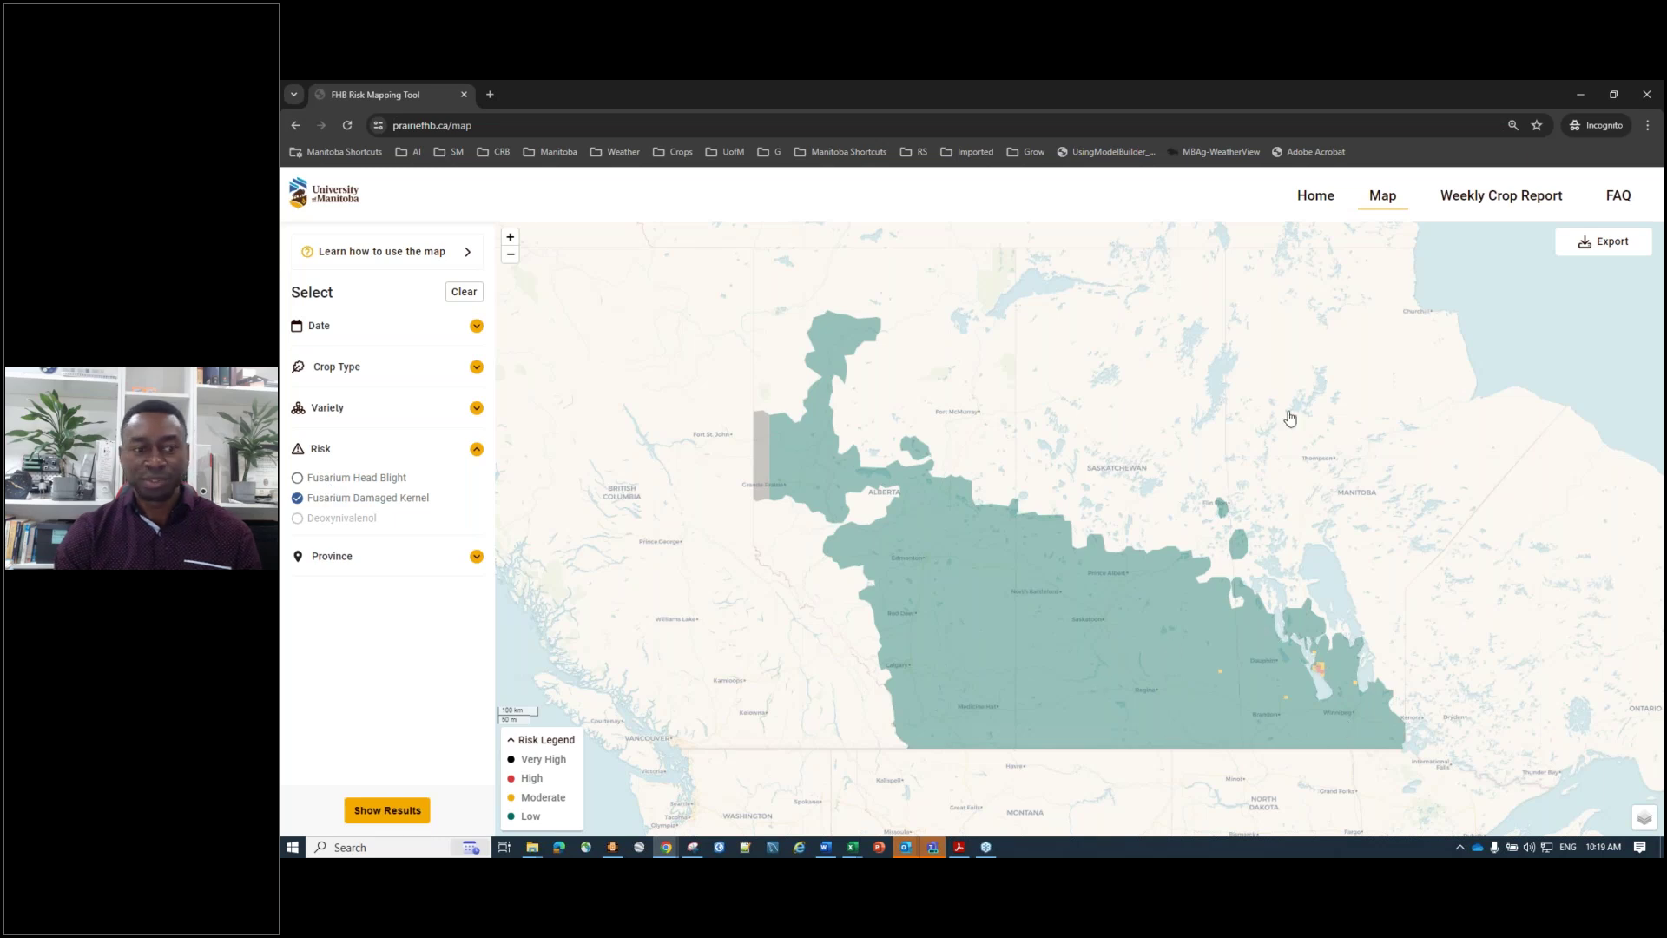
Open the export report for the Fusarium Damaged Kernel map and highlight its risk type and the disclaimer text
click(1613, 243)
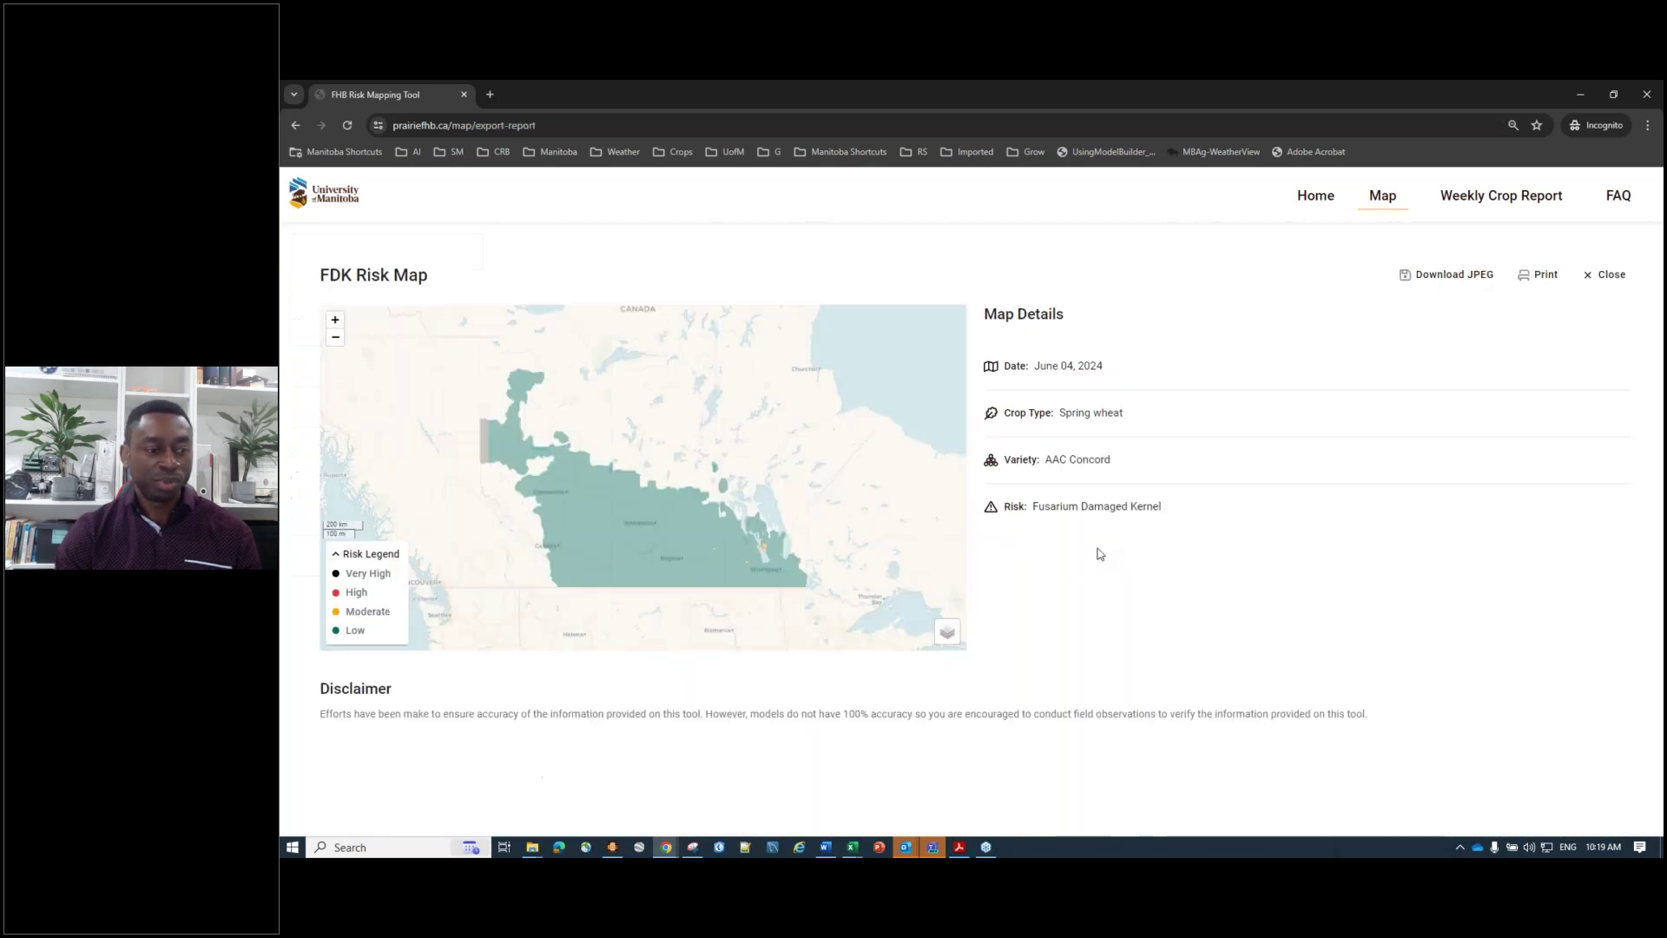
drag(1033, 506, 1177, 505)
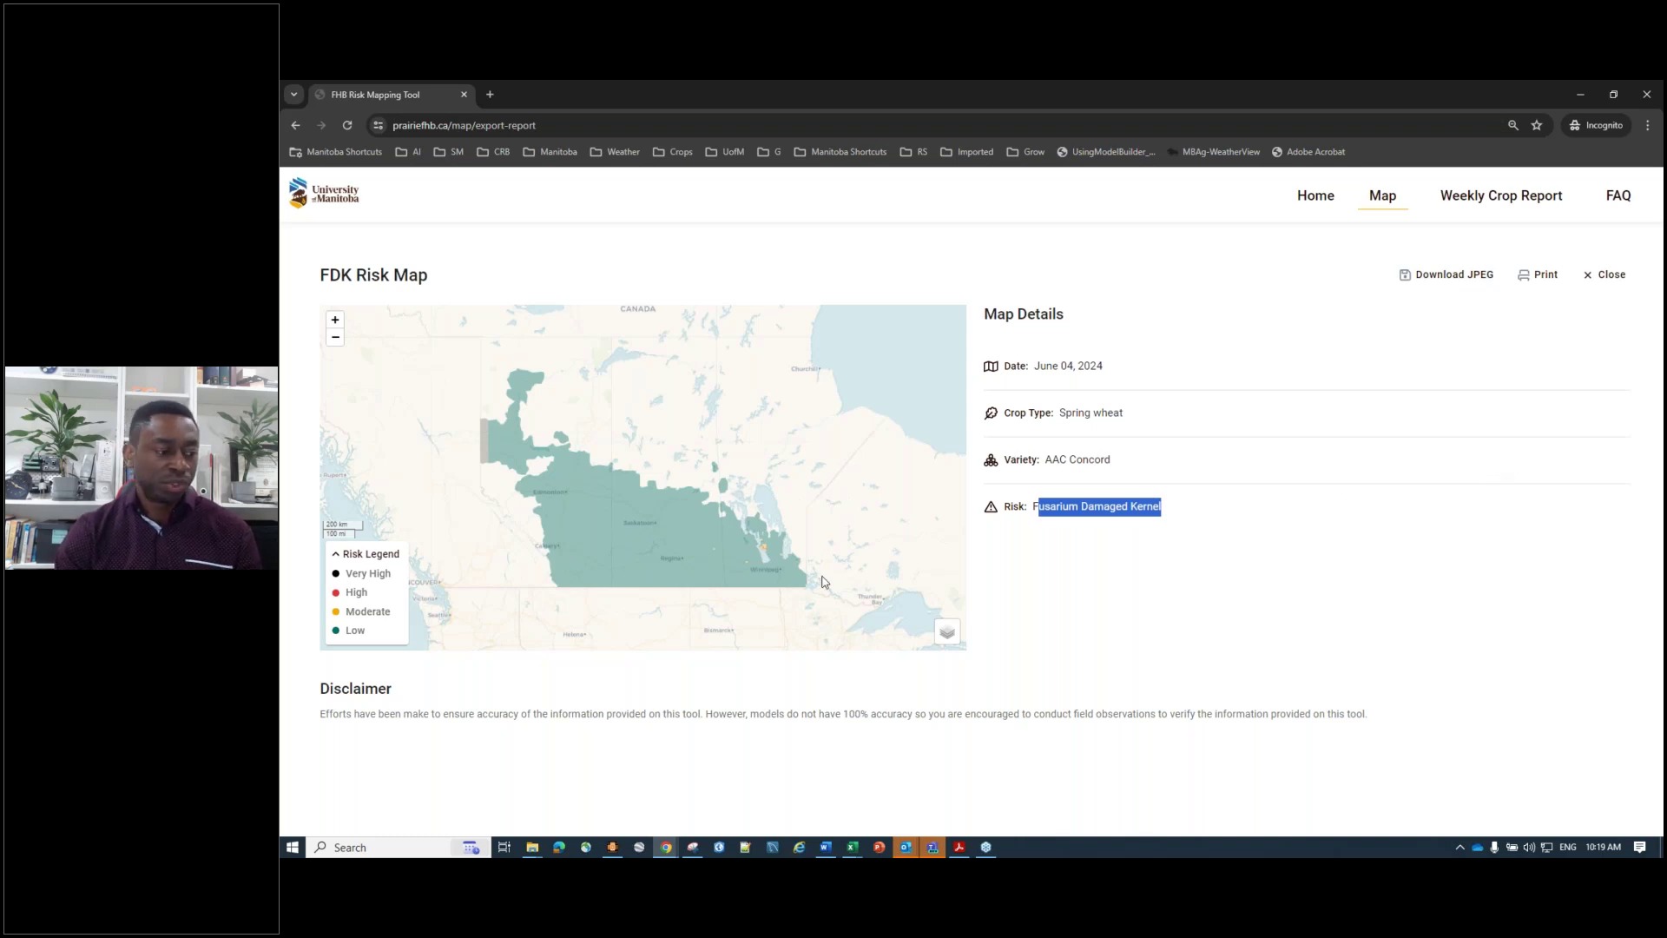
drag(320, 714, 1381, 714)
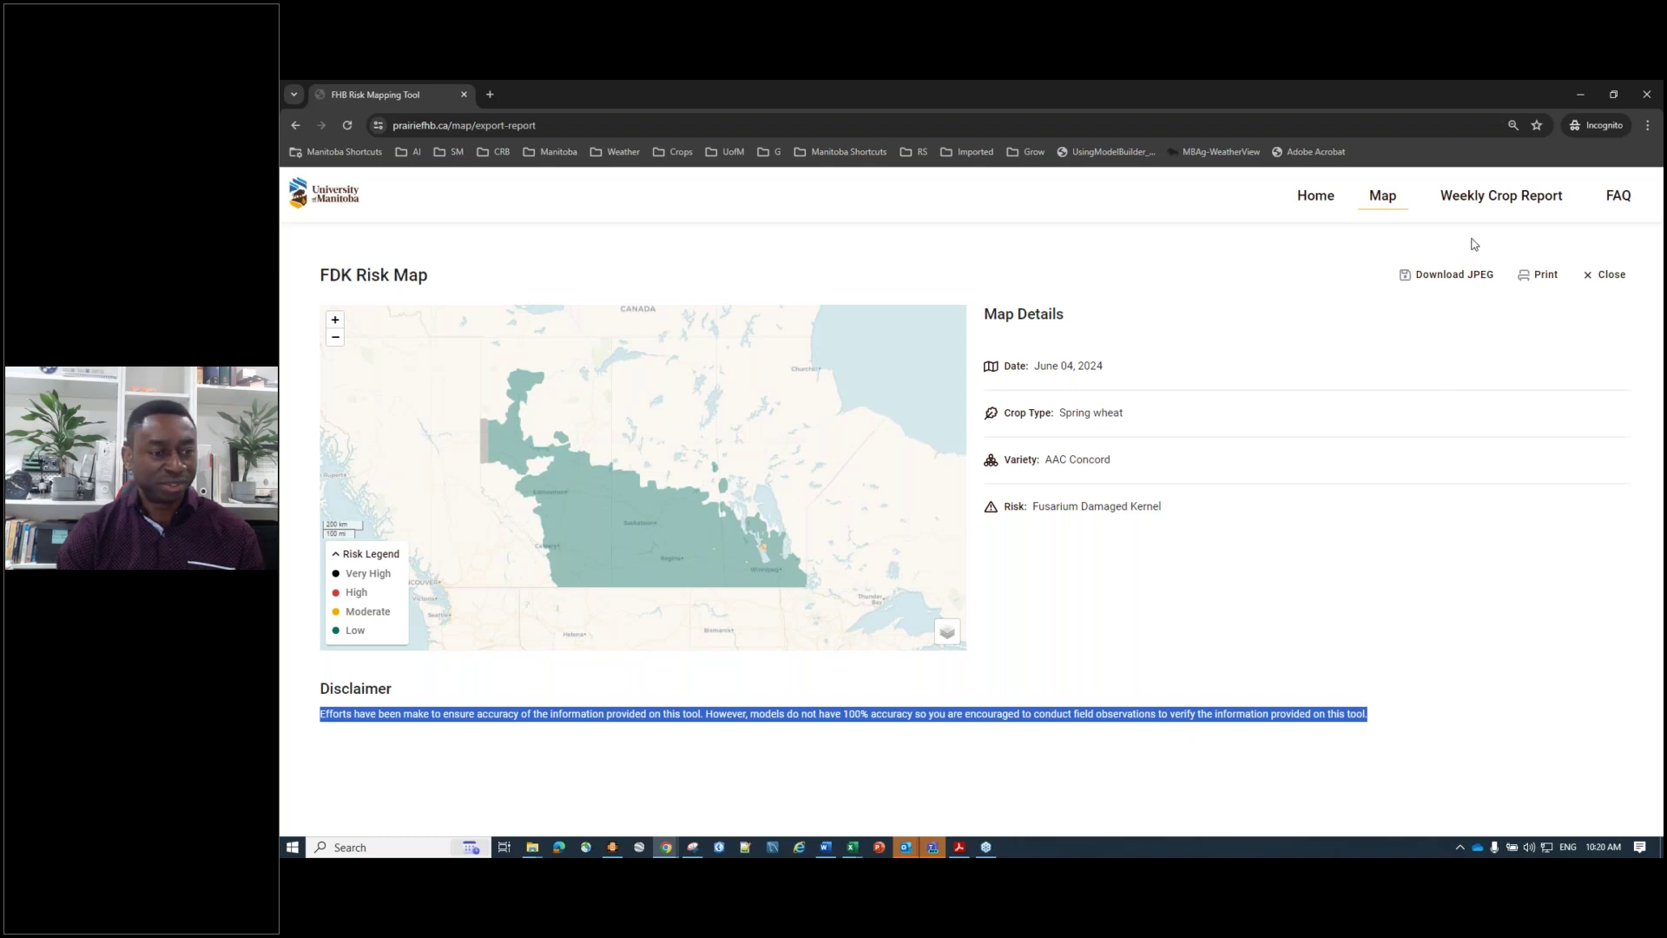
View the weekly crop report for Saskatchewan, and return to the FHB Risk Mapping Tool
click(1505, 200)
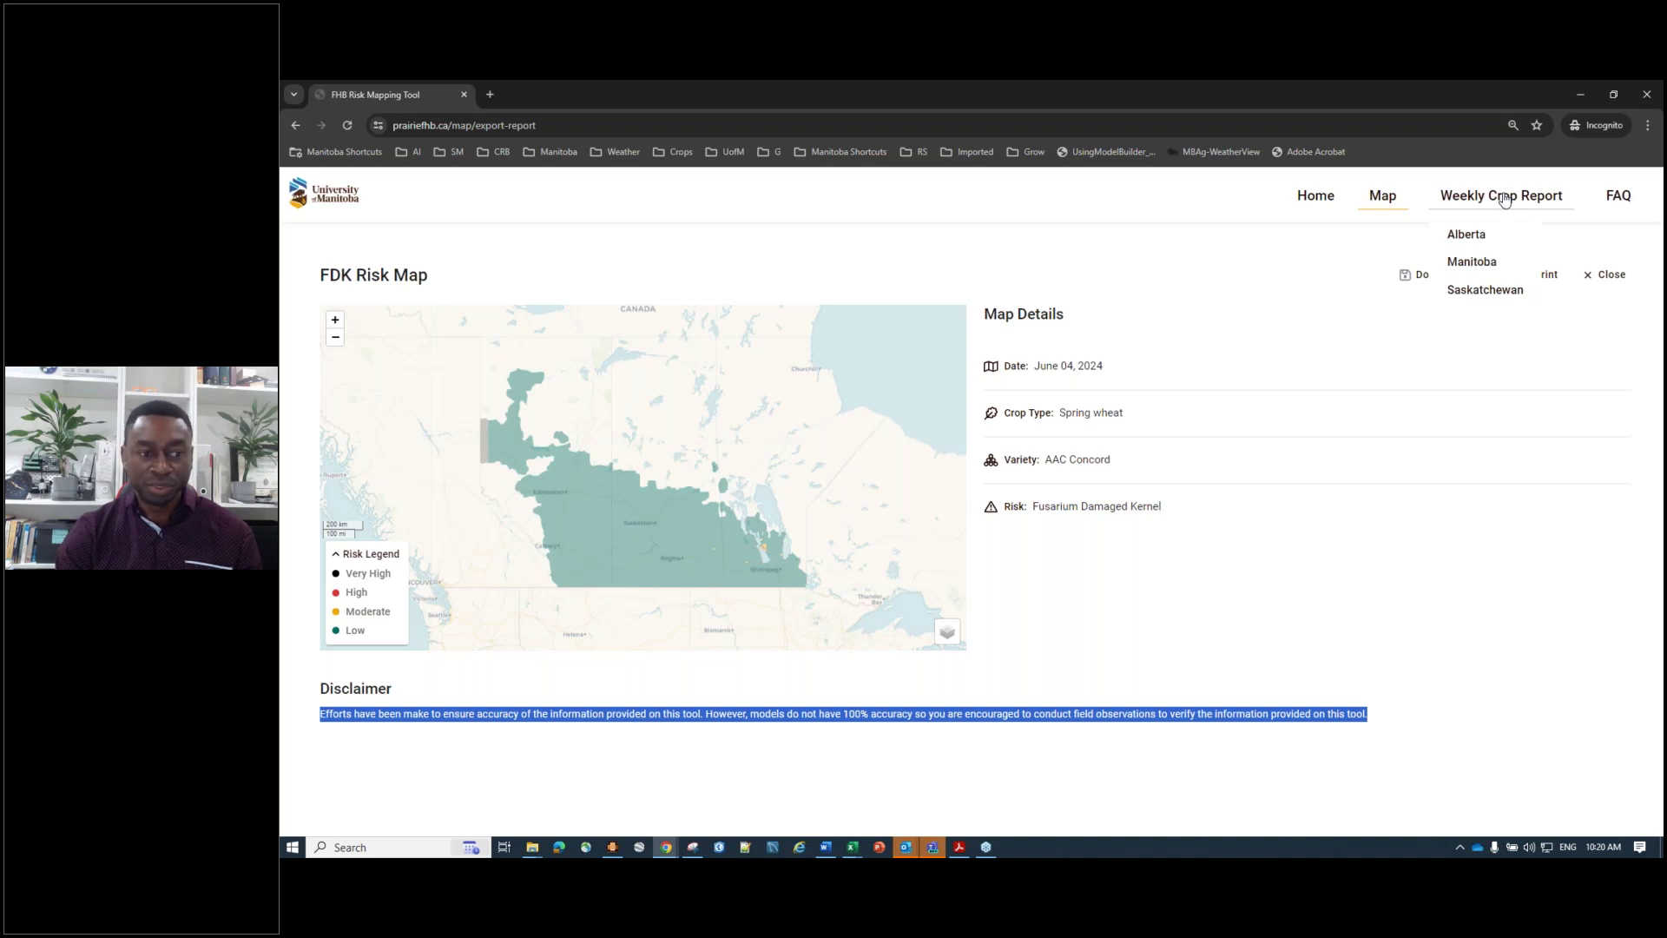
click(1486, 291)
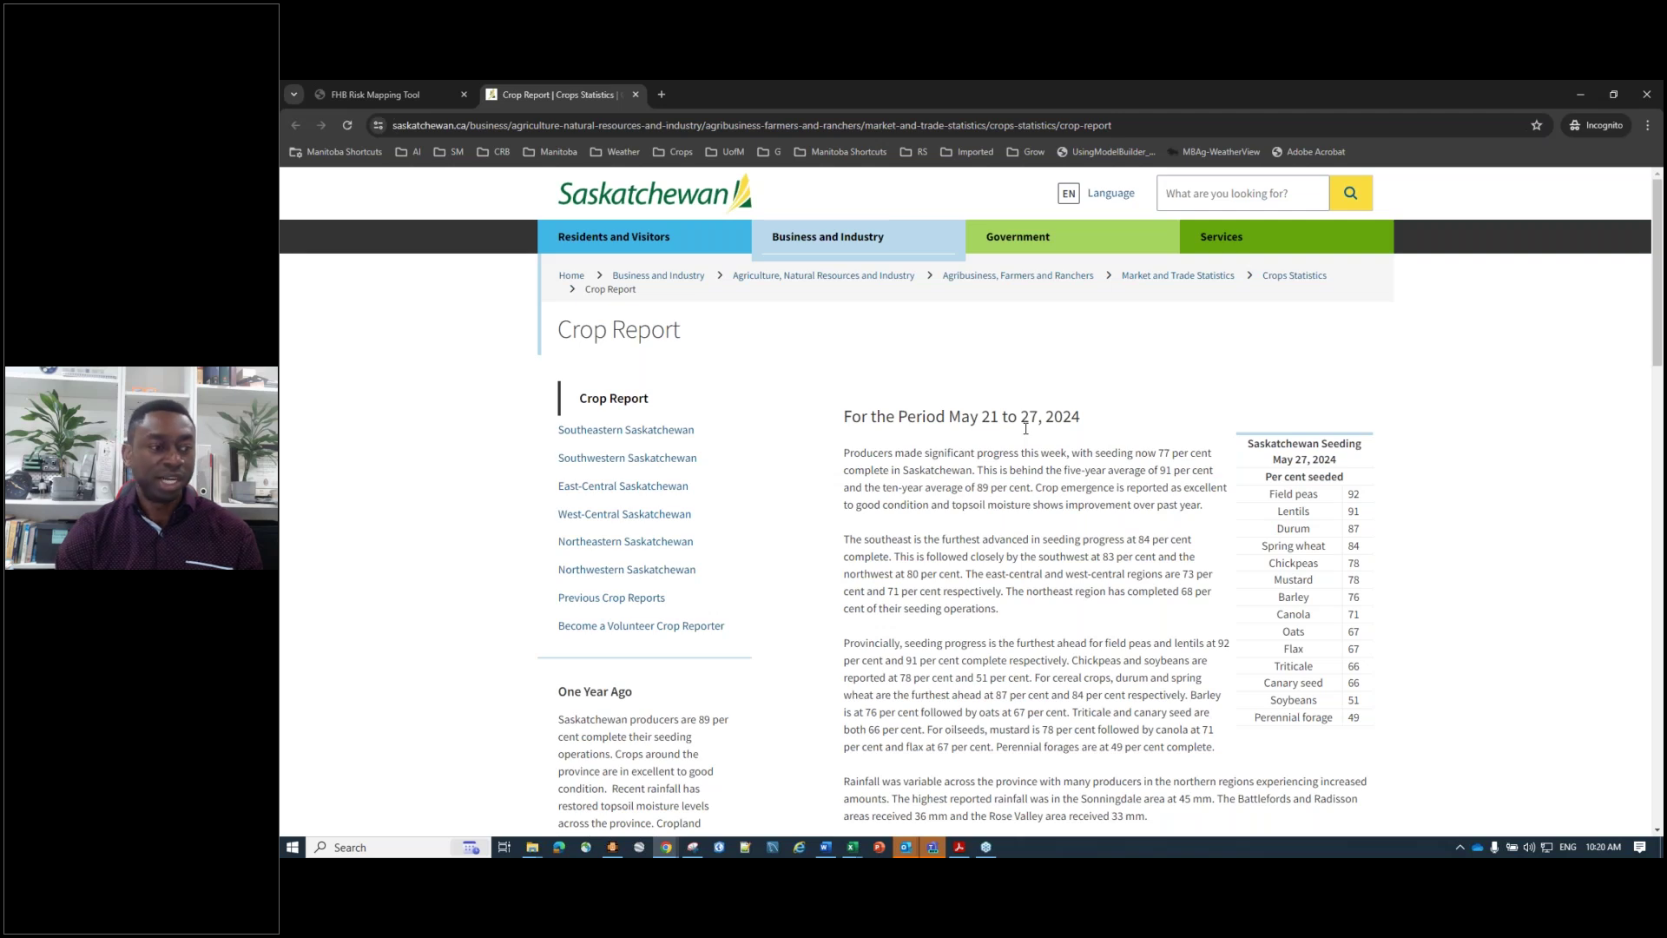
click(425, 102)
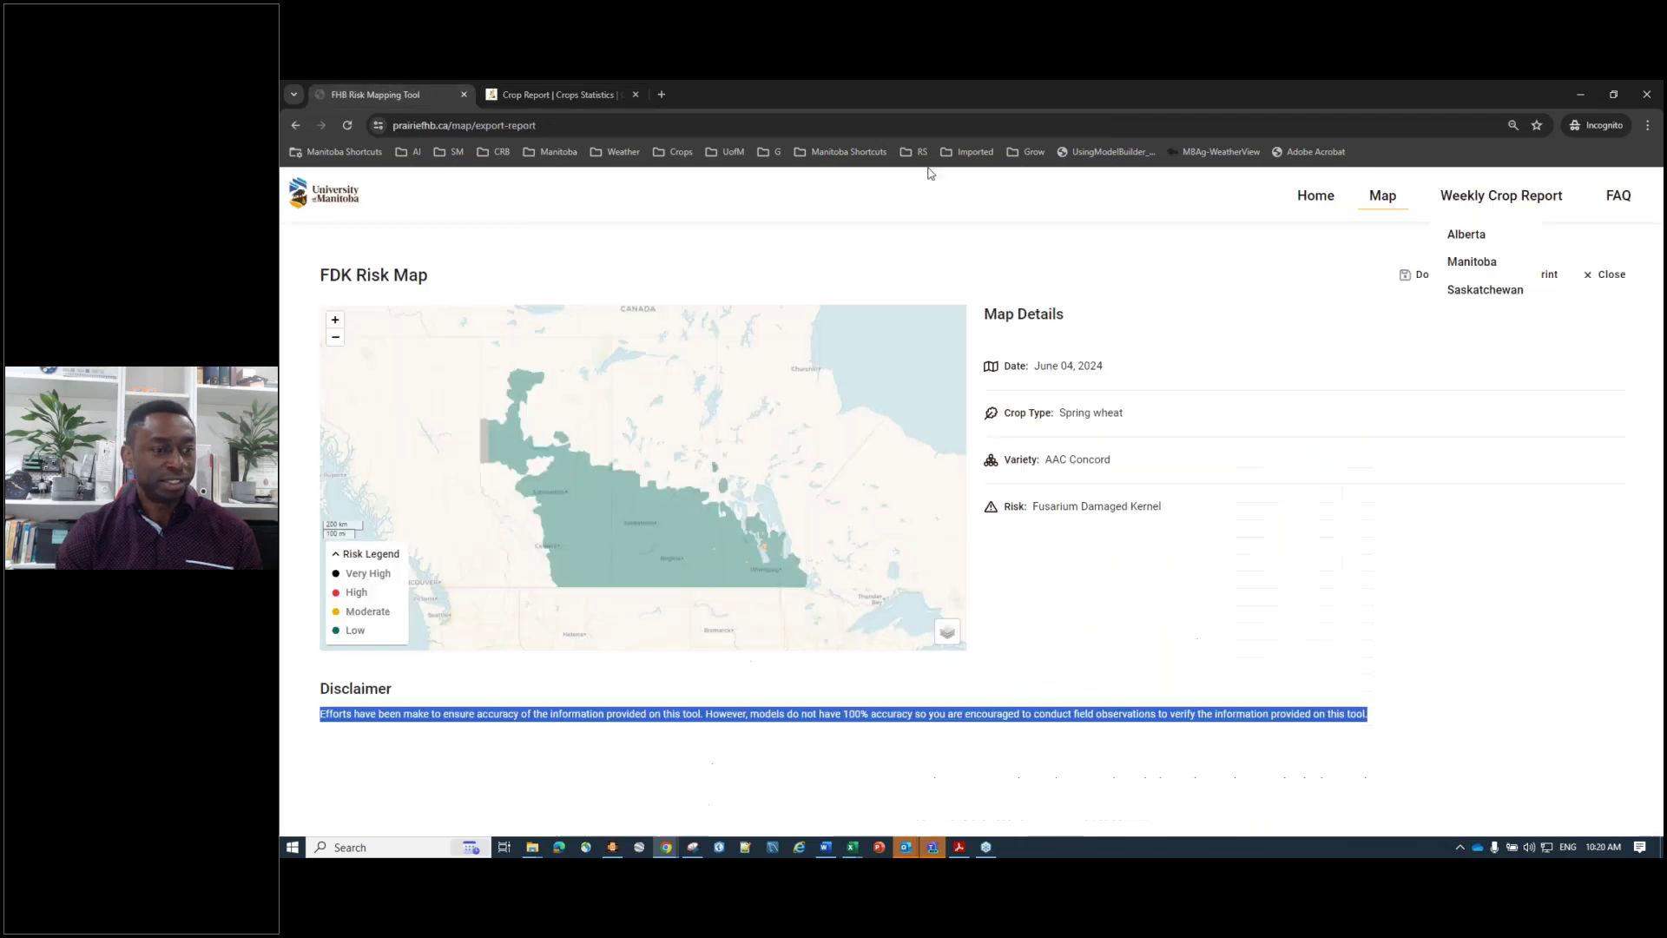
Open the FAQ page and look through all the questions and answers about the FHB risk map
click(1619, 198)
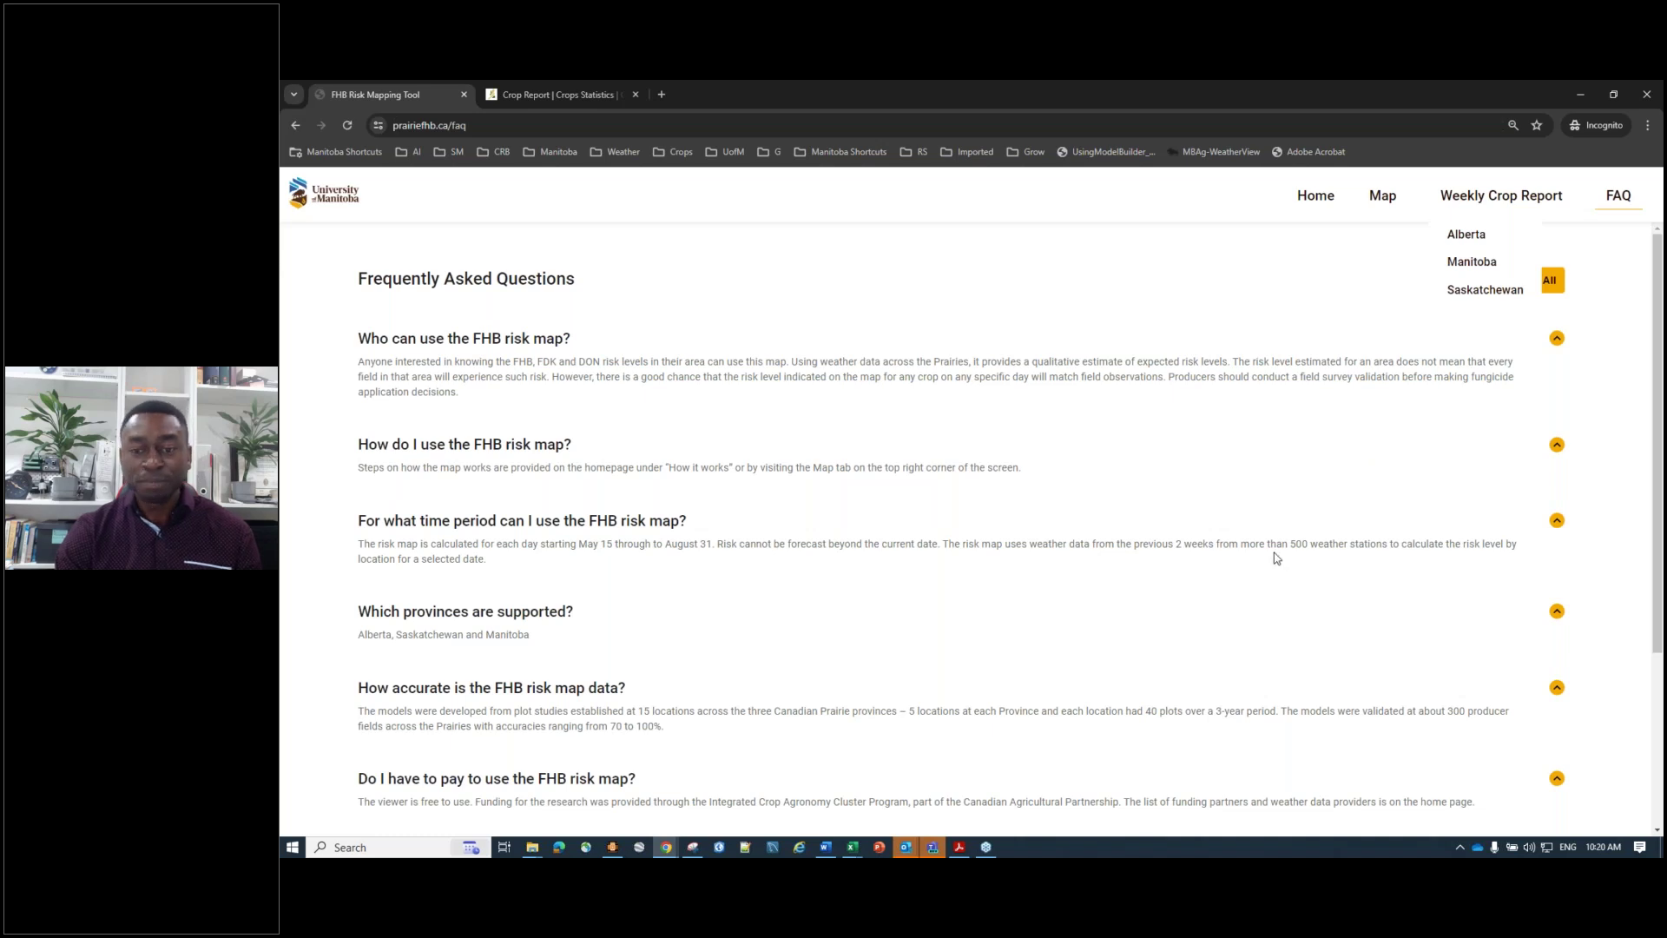
scroll(1303, 625, down, 1)
scroll(1305, 623, down, 2)
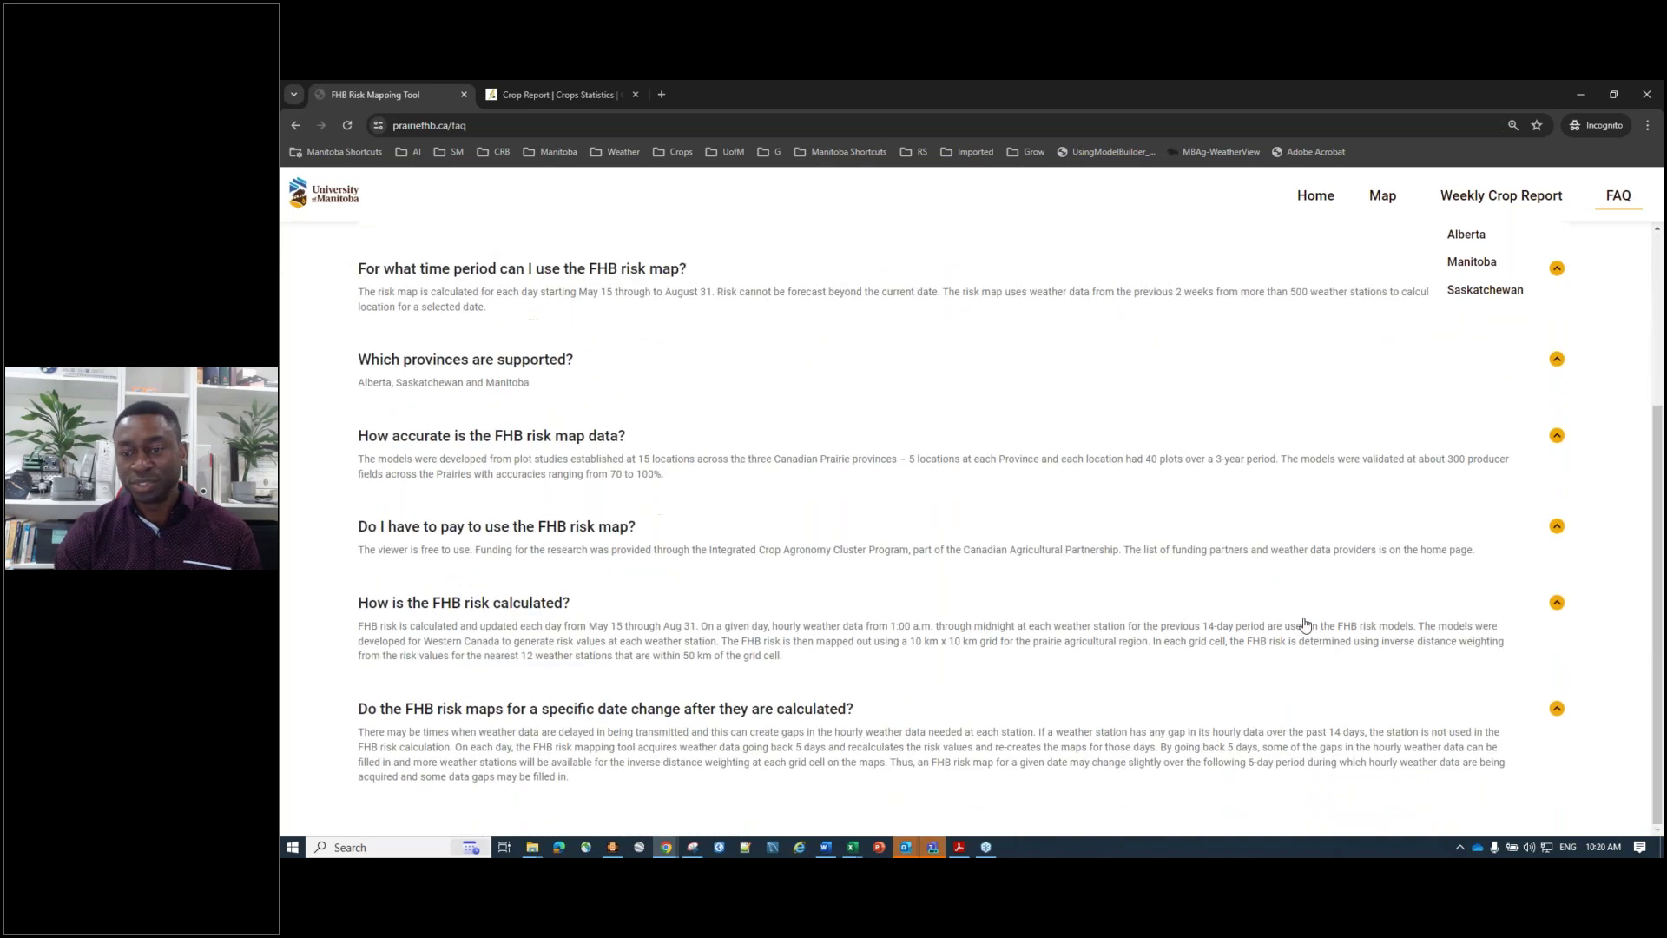
scroll(1304, 623, up, 3)
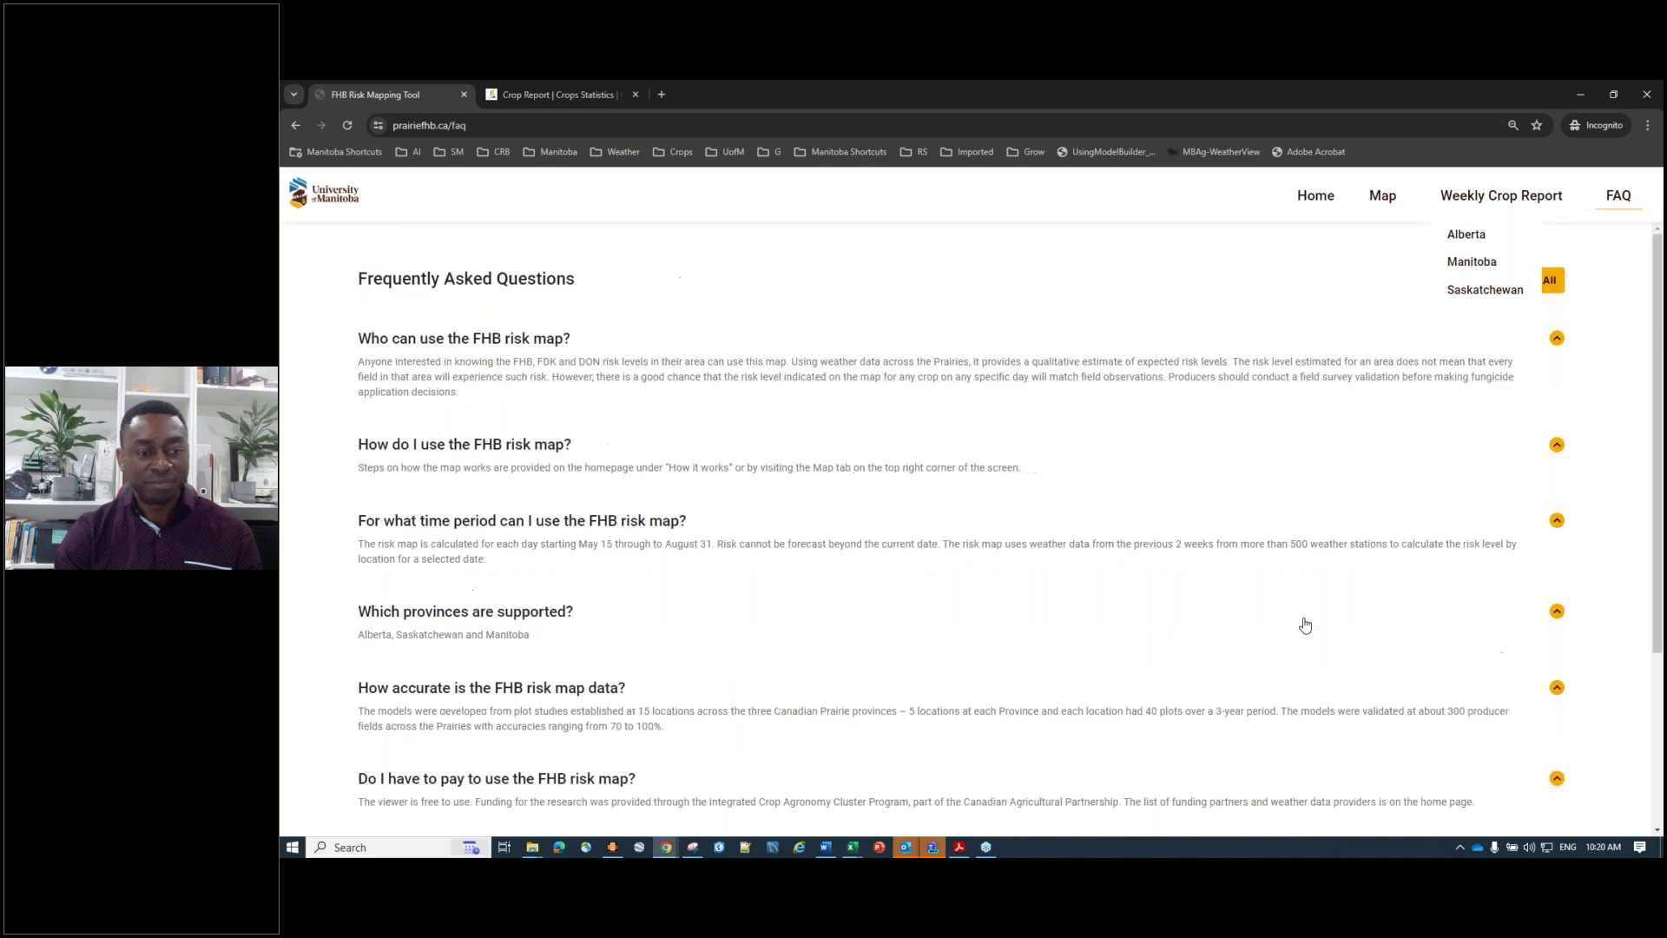